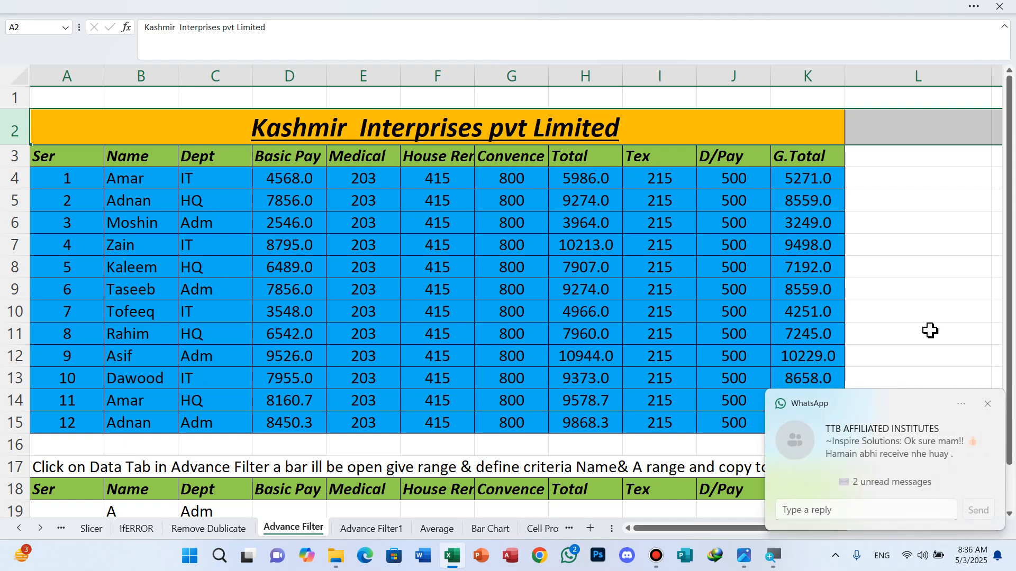
Step: Select the salary table A3:K15 and open Advanced Filter from the Data tab
{"action": "left_click", "coordinate": [986, 406]}
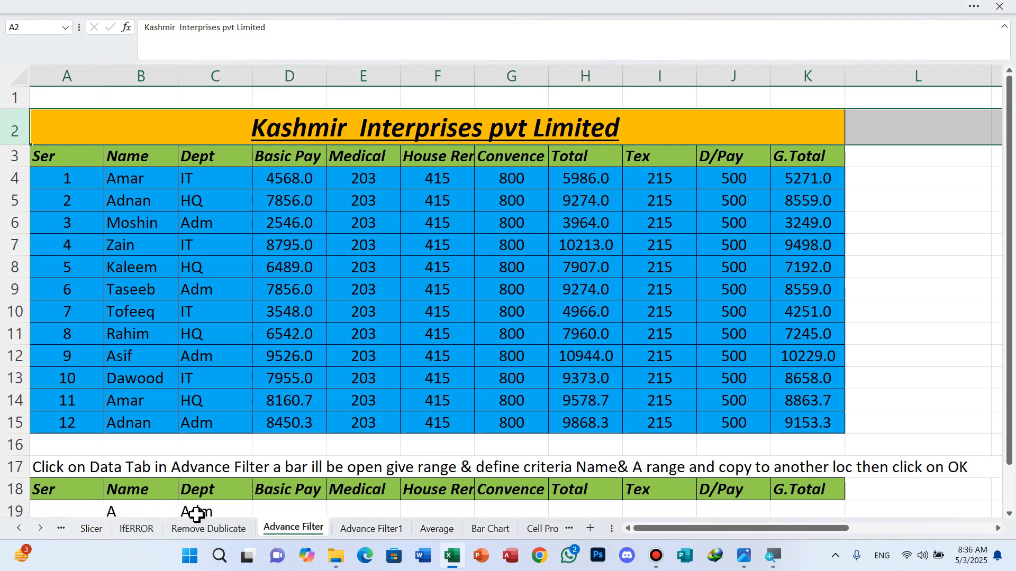
{"action": "left_click", "coordinate": [209, 487]}
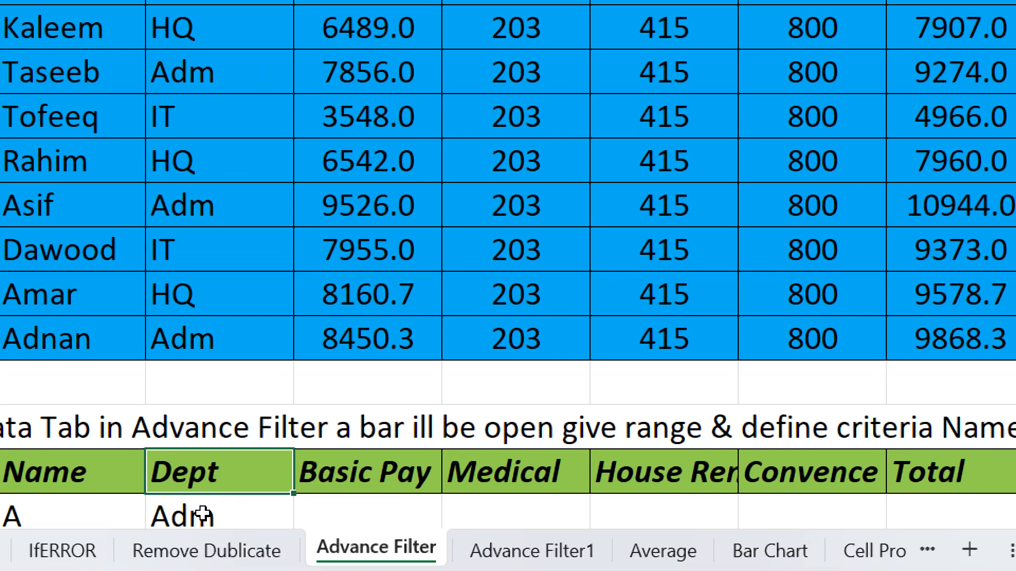
{"action": "left_click", "coordinate": [105, 492]}
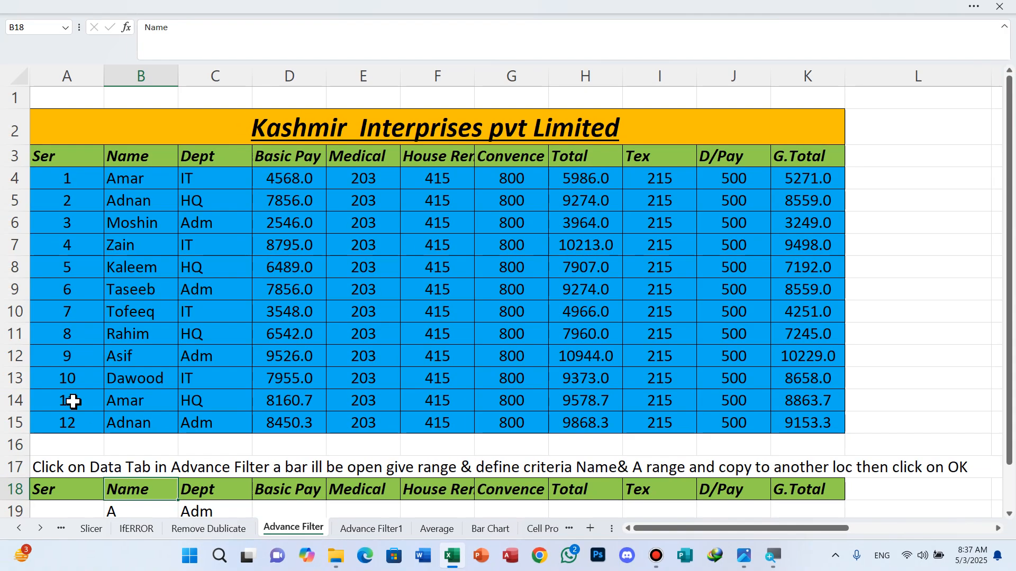
{"action": "left_click_drag", "start_coordinate": [77, 158], "coordinate": [790, 420]}
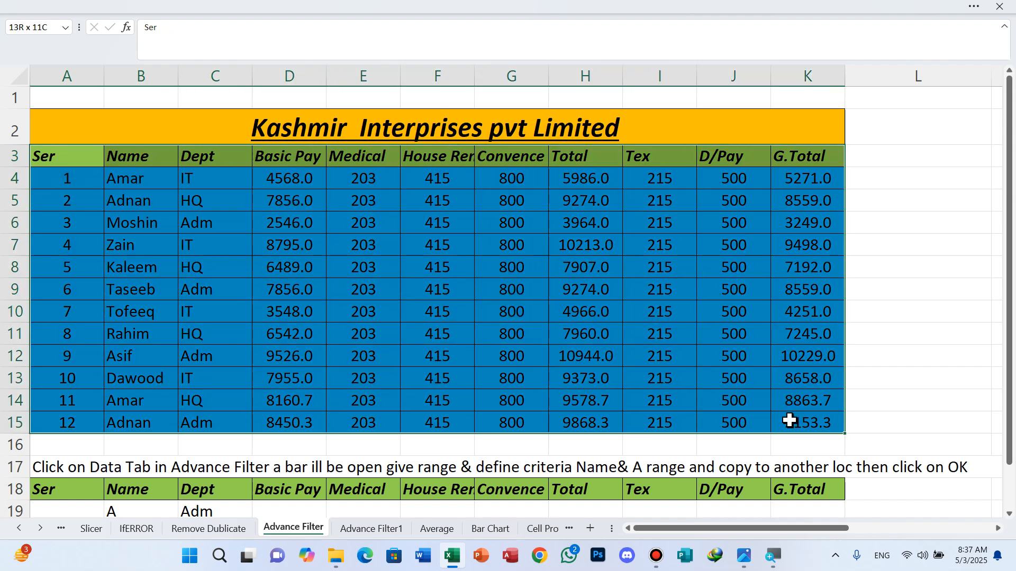
{"action": "left_click", "coordinate": [970, 6]}
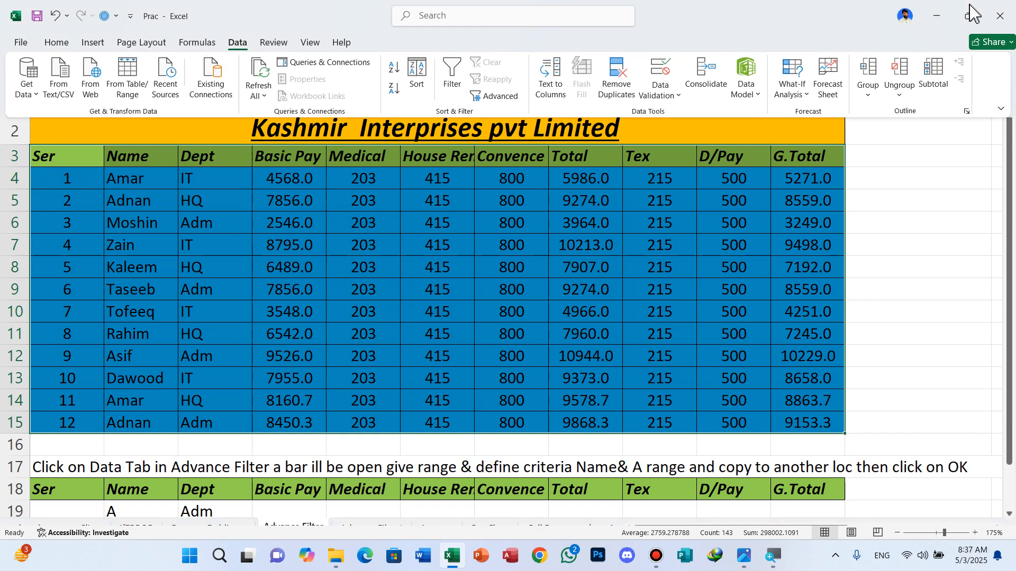
{"action": "left_click", "coordinate": [244, 47]}
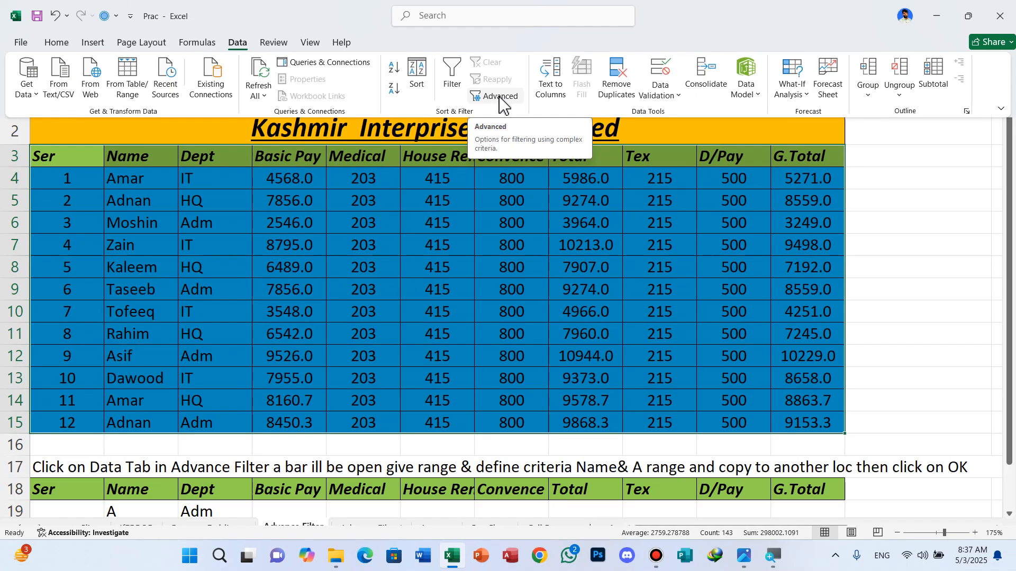
{"action": "left_click", "coordinate": [503, 102]}
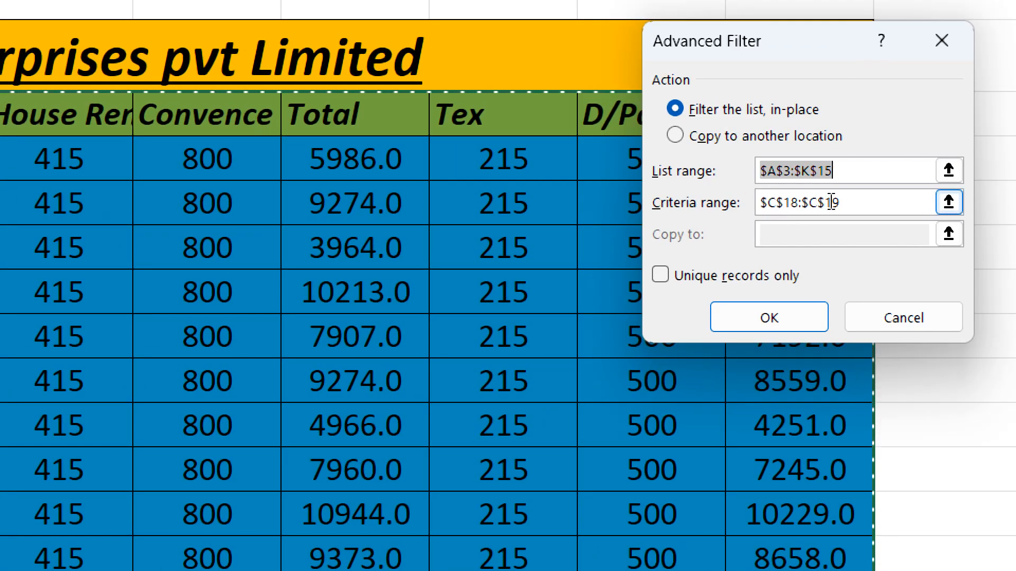
Step: Filter with the Name criteria B18:B19, copying matching records to A20
{"action": "left_click", "coordinate": [832, 203]}
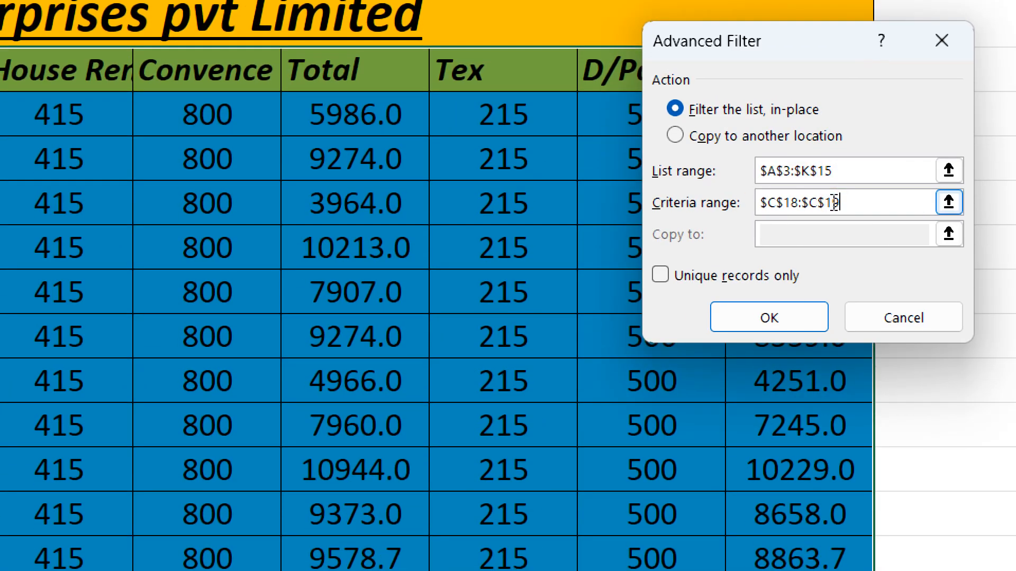
{"action": "key", "text": "BackSpace"}
{"action": "key", "text": "BackSpace"}
{"action": "key", "text": "BackSpace"}
{"action": "key", "text": "BackSpace"}
{"action": "key", "text": "BackSpace"}
{"action": "key", "text": "BackSpace"}
{"action": "key", "text": "BackSpace"}
{"action": "key", "text": "BackSpace"}
{"action": "key", "text": "BackSpace"}
{"action": "key", "text": "BackSpace"}
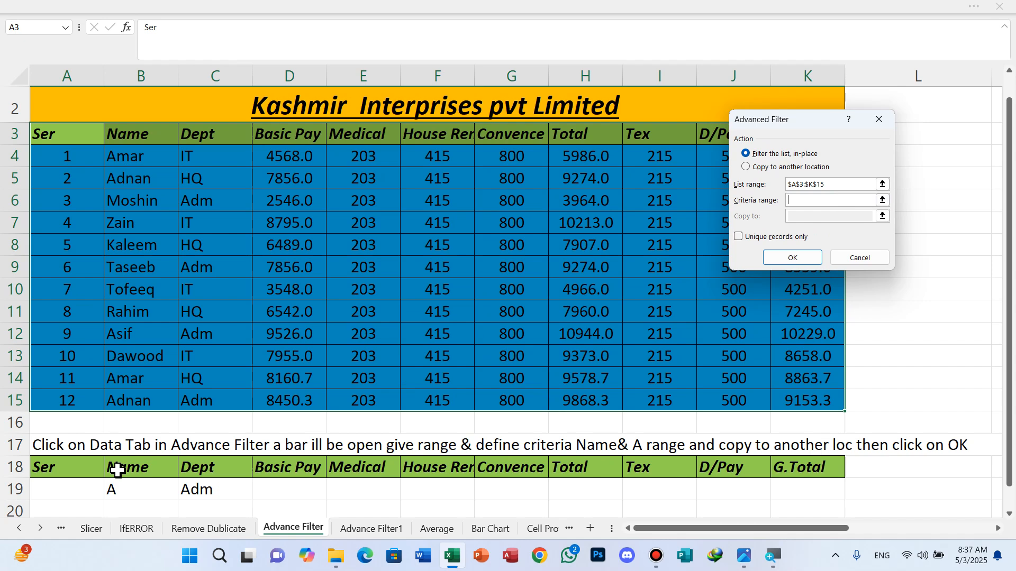
{"action": "left_click_drag", "start_coordinate": [132, 471], "coordinate": [135, 490]}
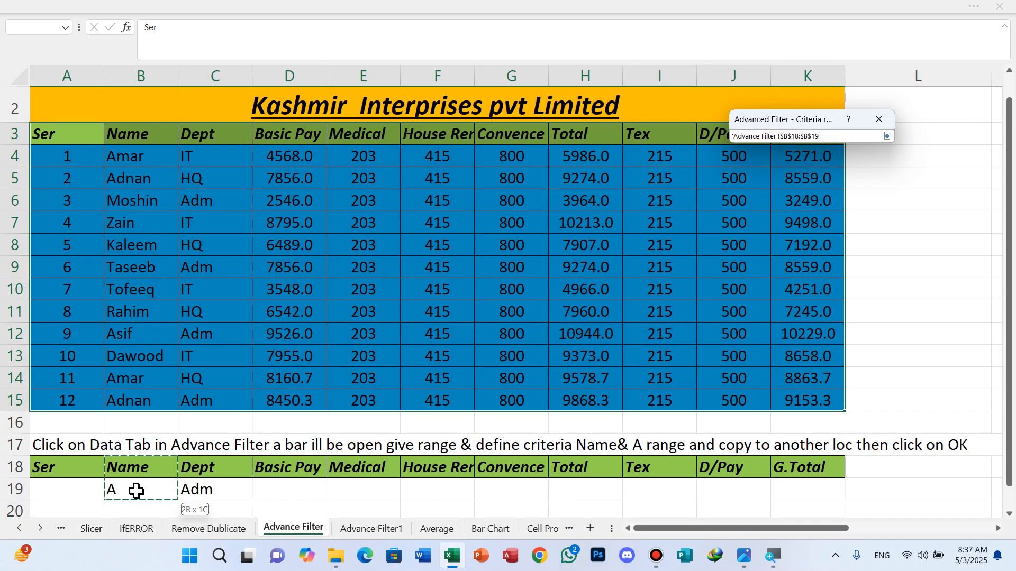
{"action": "left_click_drag", "start_coordinate": [136, 491], "coordinate": [136, 491]}
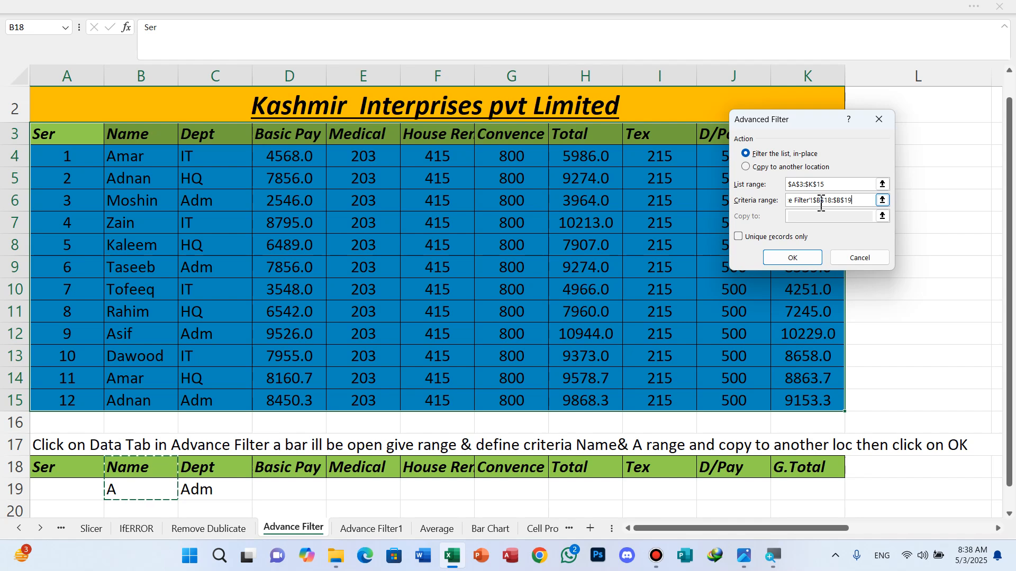
{"action": "left_click", "coordinate": [748, 169]}
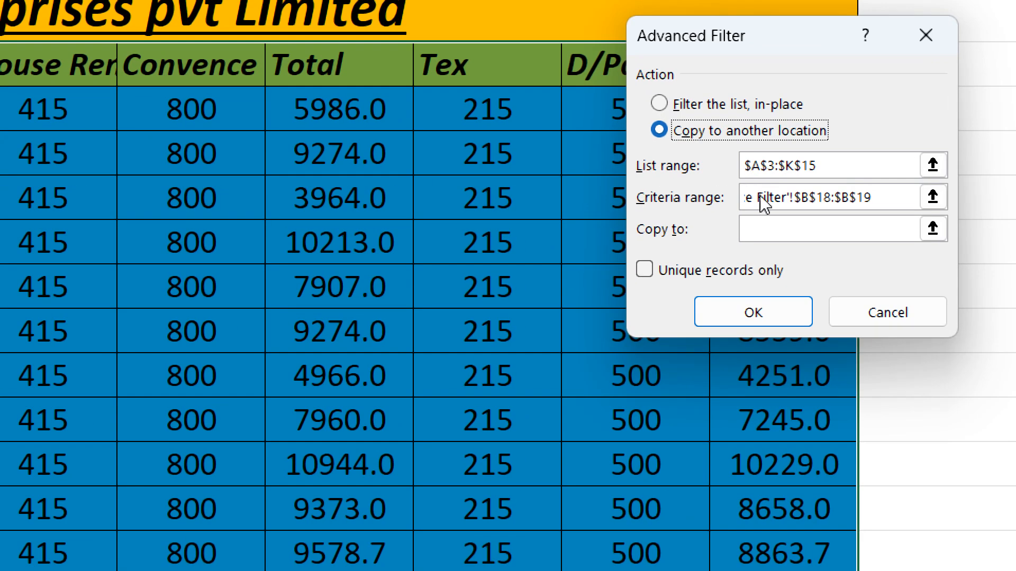
{"action": "left_click", "coordinate": [797, 221]}
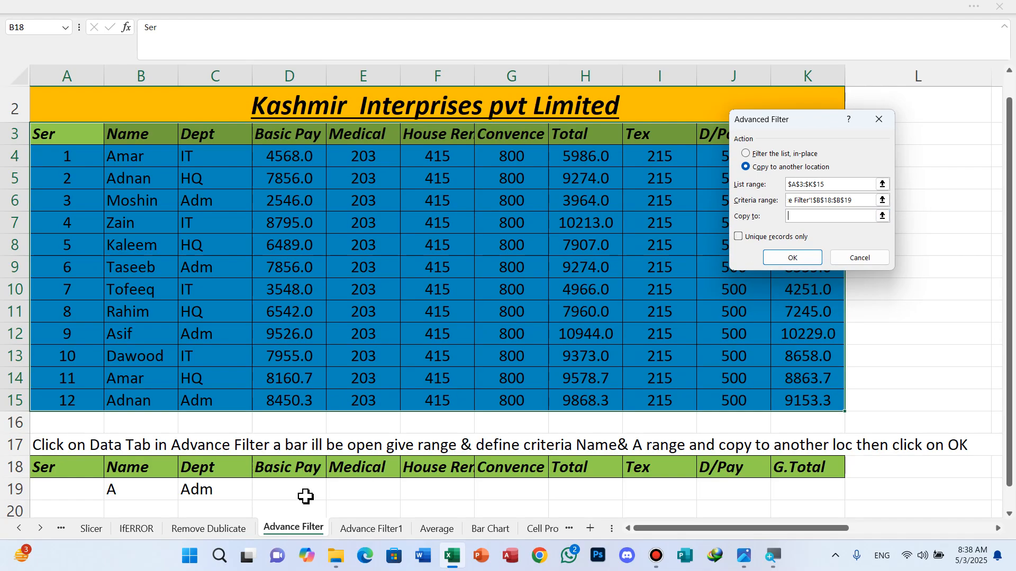
{"action": "scroll", "coordinate": [96, 507], "scroll_direction": "down", "scroll_amount": 1}
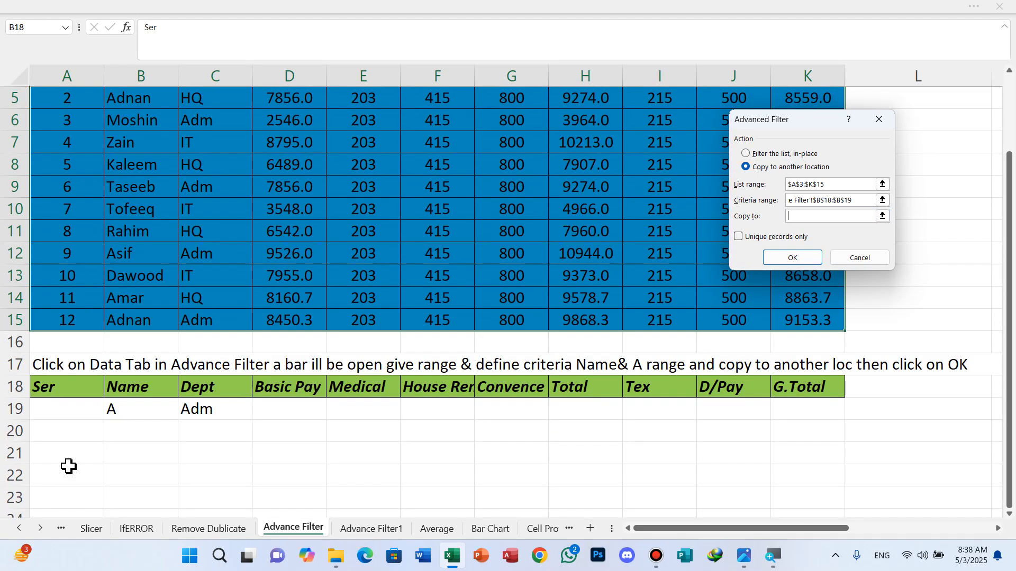
{"action": "left_click", "coordinate": [69, 434]}
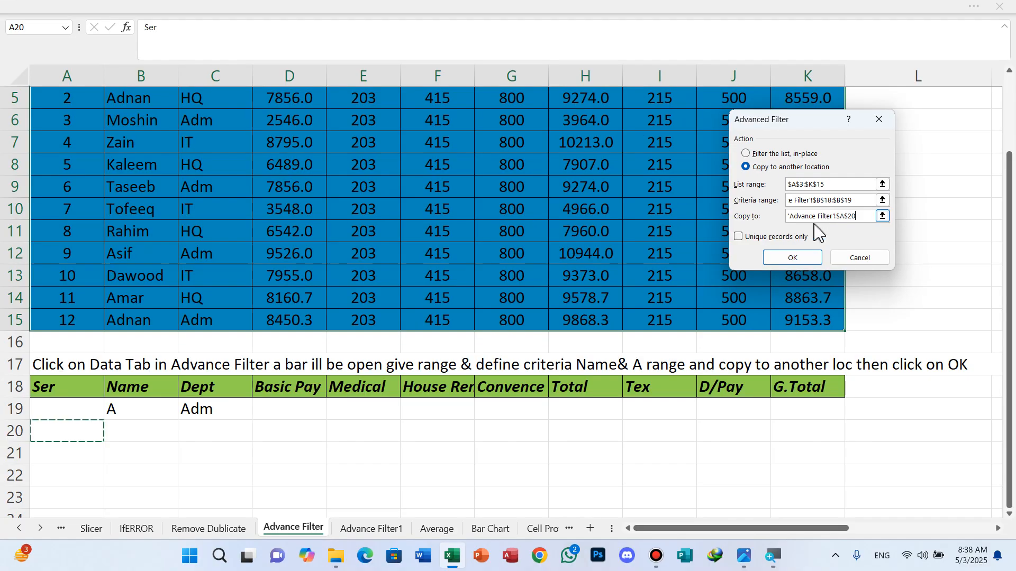
{"action": "left_click", "coordinate": [801, 260]}
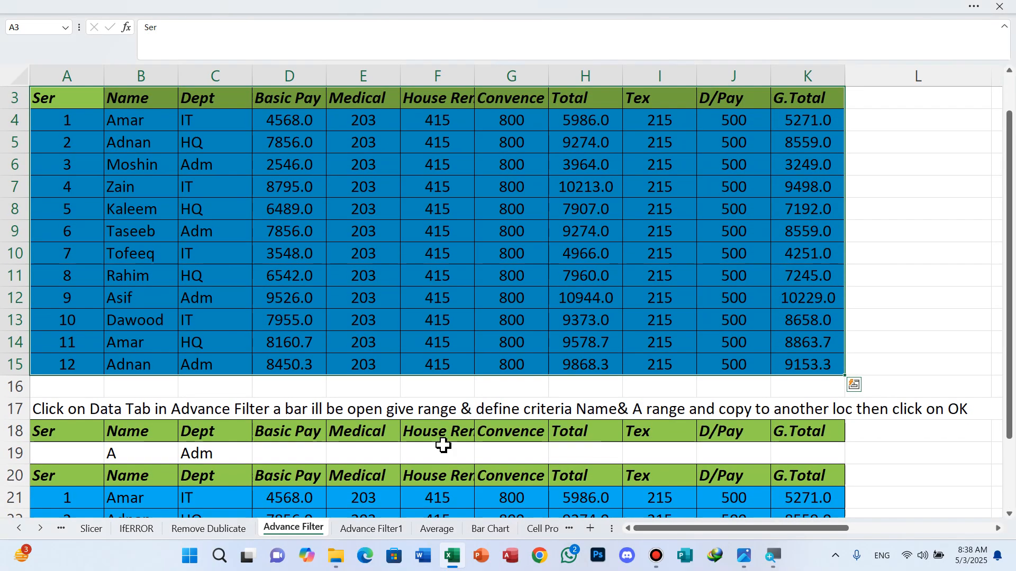
{"action": "scroll", "coordinate": [443, 446], "scroll_direction": "down", "scroll_amount": 2}
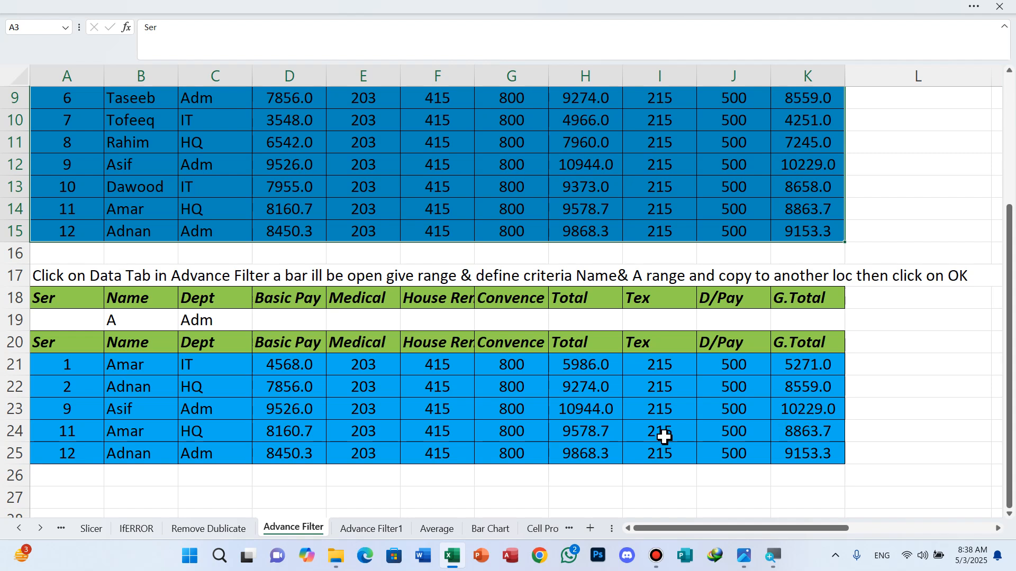
Step: Return to the Advance Filter sheet and reselect the salary table A3:K15 with the ribbon showing
{"action": "key", "text": "ctrl+Page_Up"}
{"action": "key", "text": "ctrl+q"}
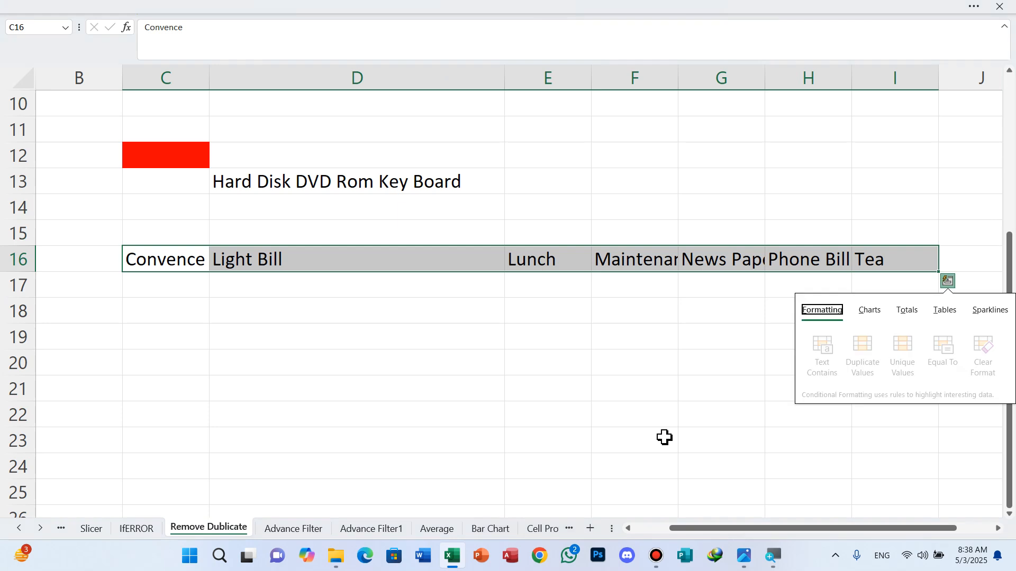
{"action": "left_click", "coordinate": [295, 529]}
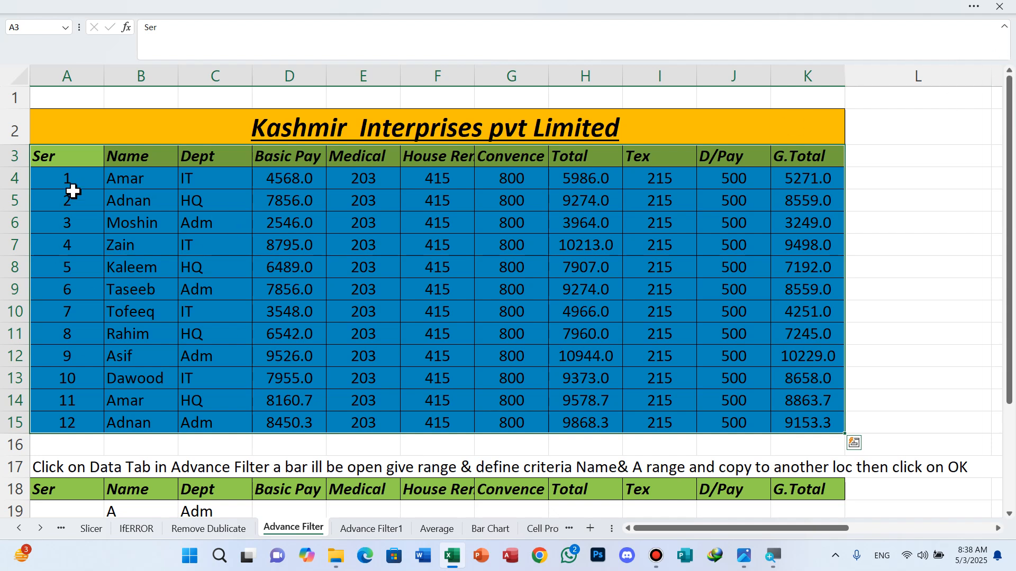
{"action": "left_click", "coordinate": [67, 160]}
{"action": "left_click_drag", "start_coordinate": [134, 178], "coordinate": [823, 421]}
{"action": "left_click", "coordinate": [972, 7]}
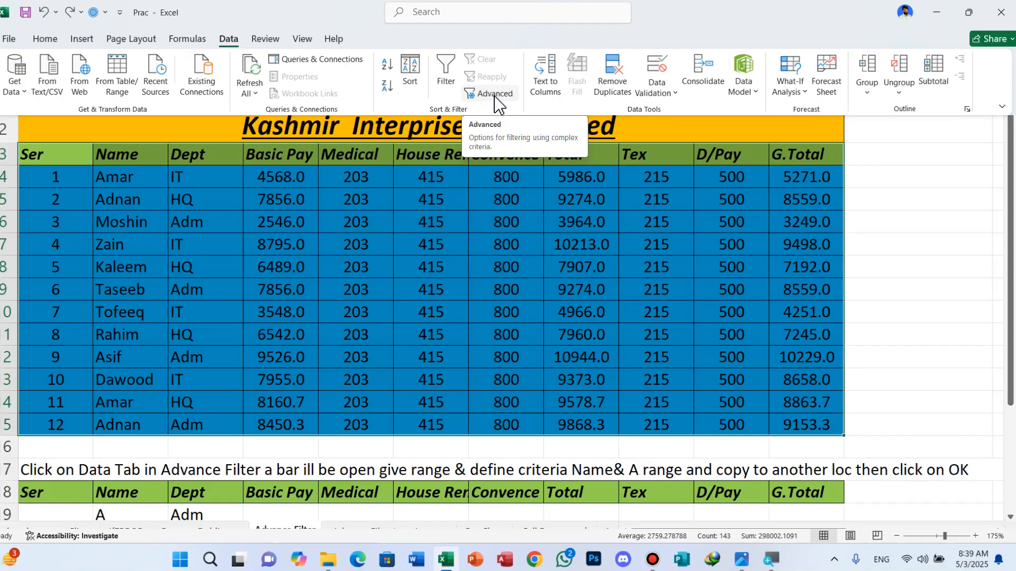
Step: Change the Advanced Filter criteria range to the Dept condition in C18:C19
{"action": "left_click", "coordinate": [497, 100]}
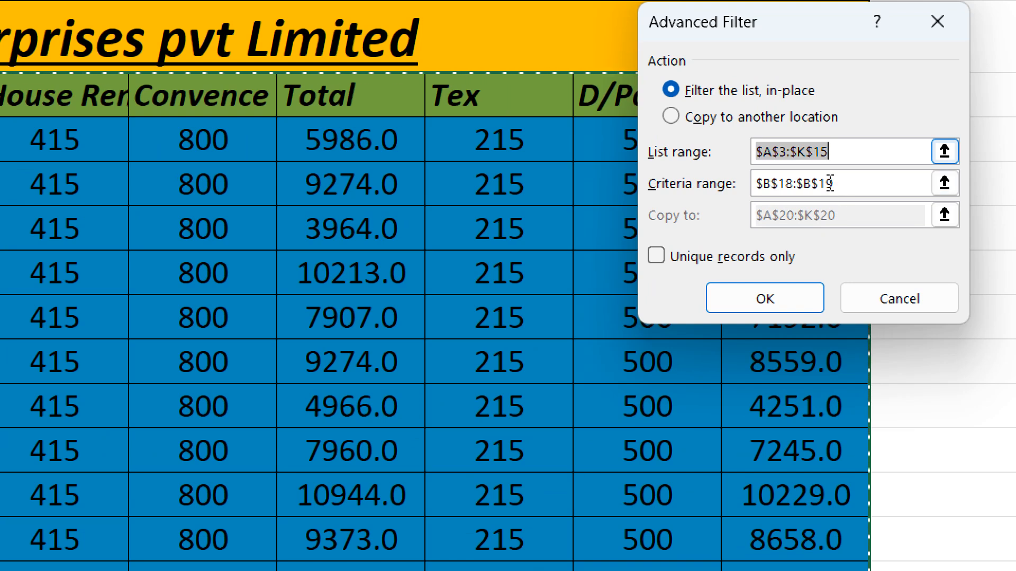
{"action": "left_click", "coordinate": [830, 183]}
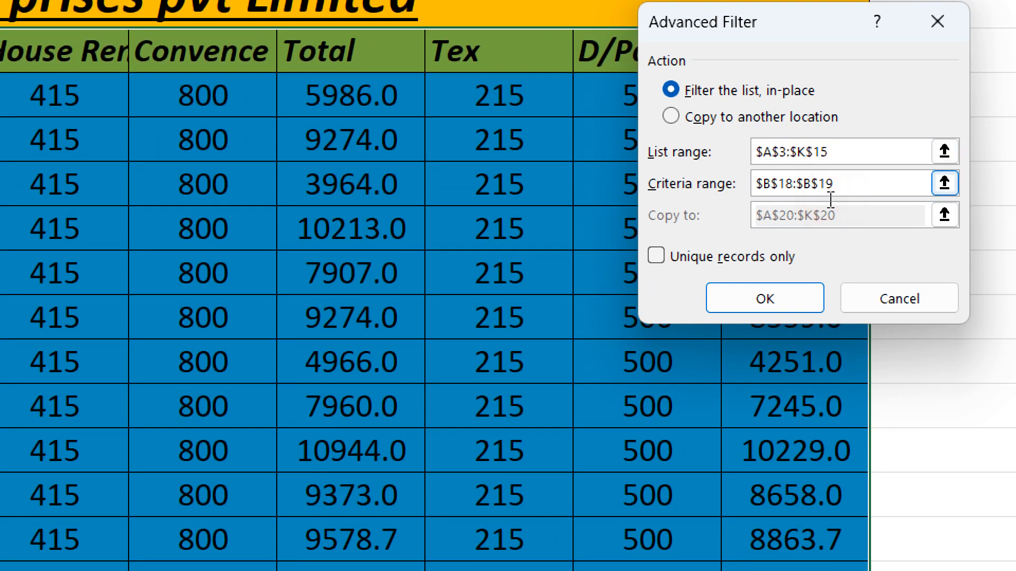
{"action": "key", "text": "BackSpace"}
{"action": "key", "text": "BackSpace"}
{"action": "key", "text": "BackSpace"}
{"action": "key", "text": "BackSpace"}
{"action": "key", "text": "BackSpace"}
{"action": "key", "text": "BackSpace"}
{"action": "key", "text": "BackSpace"}
{"action": "key", "text": "BackSpace"}
{"action": "key", "text": "BackSpace"}
{"action": "key", "text": "BackSpace"}
{"action": "key", "text": "BackSpace"}
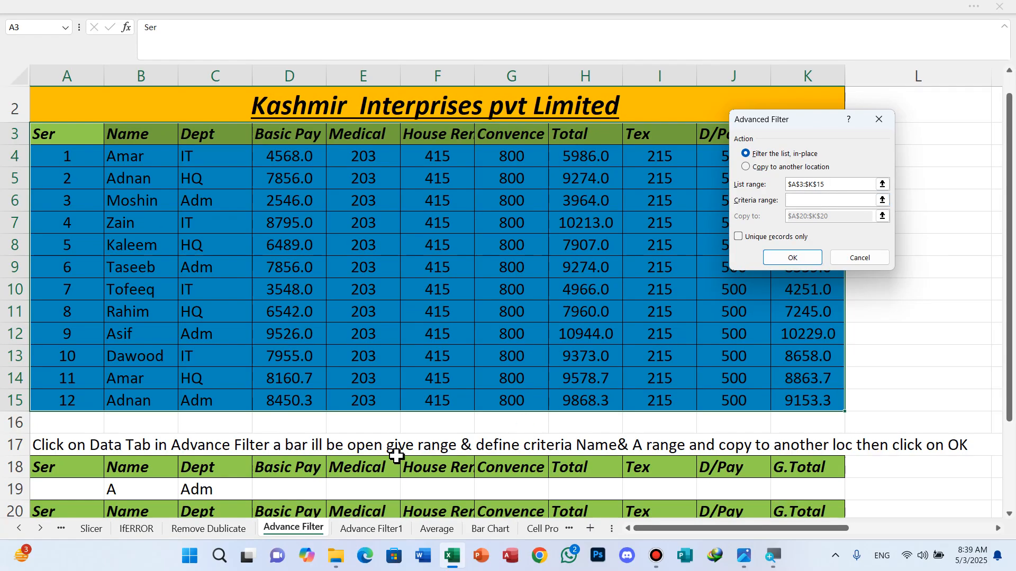
{"action": "left_click_drag", "start_coordinate": [197, 467], "coordinate": [200, 482]}
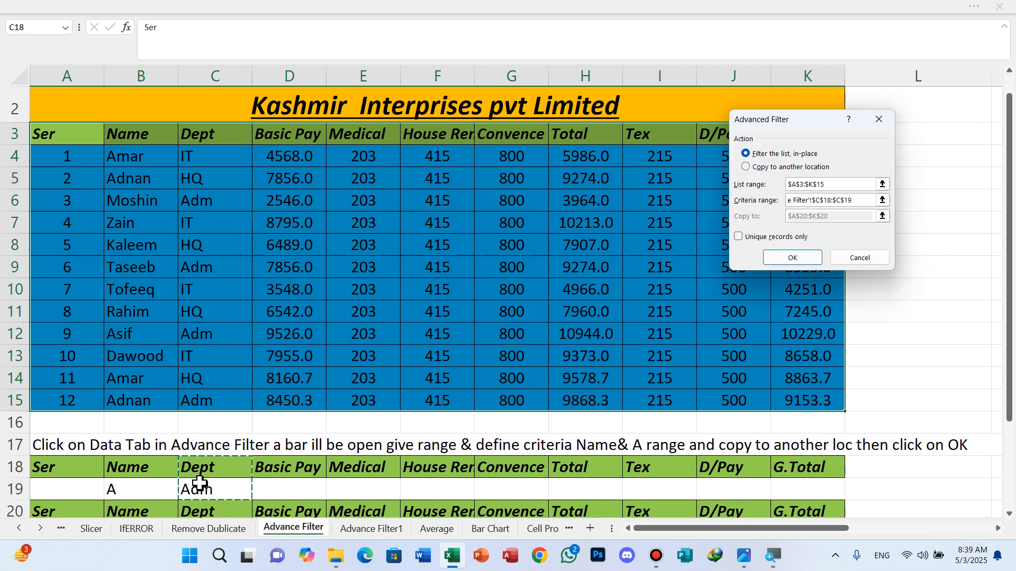
Step: Copy the matching records to A27 and run the filter
{"action": "left_click", "coordinate": [748, 169]}
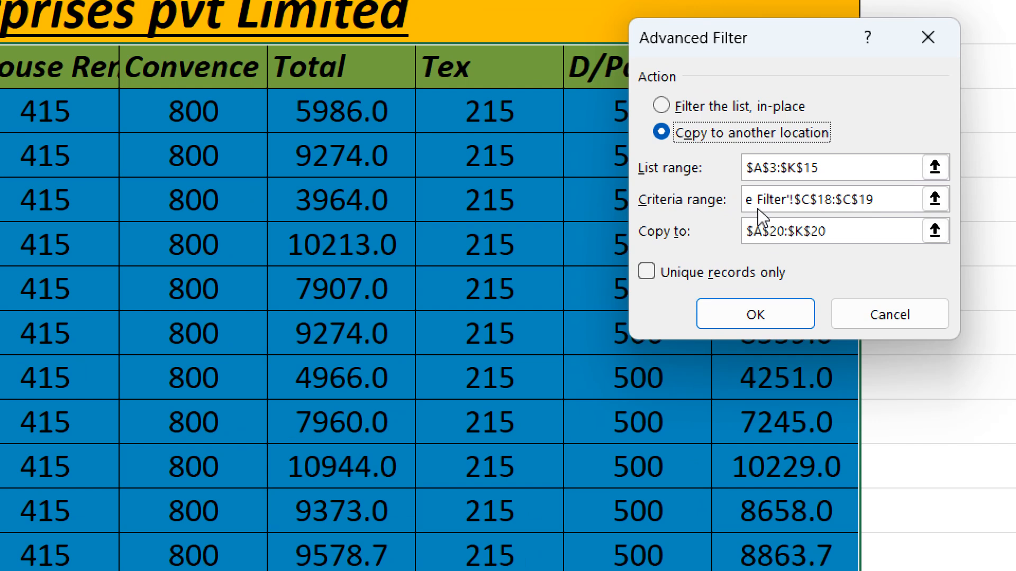
{"action": "left_click", "coordinate": [833, 218]}
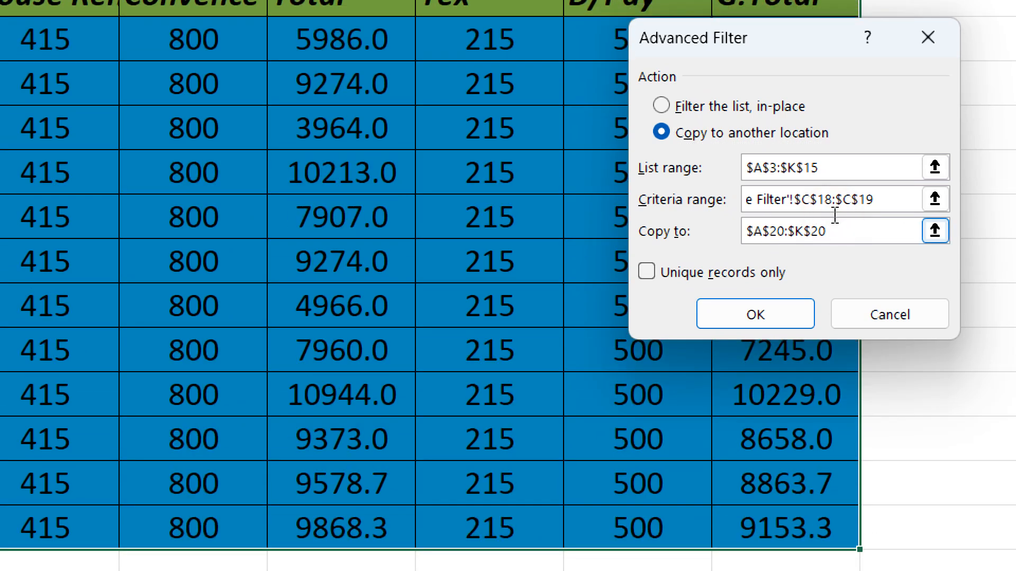
{"action": "key", "text": "BackSpace"}
{"action": "key", "text": "BackSpace"}
{"action": "key", "text": "BackSpace"}
{"action": "key", "text": "BackSpace"}
{"action": "key", "text": "BackSpace"}
{"action": "key", "text": "BackSpace"}
{"action": "key", "text": "BackSpace"}
{"action": "key", "text": "BackSpace"}
{"action": "key", "text": "BackSpace"}
{"action": "key", "text": "BackSpace"}
{"action": "key", "text": "BackSpace"}
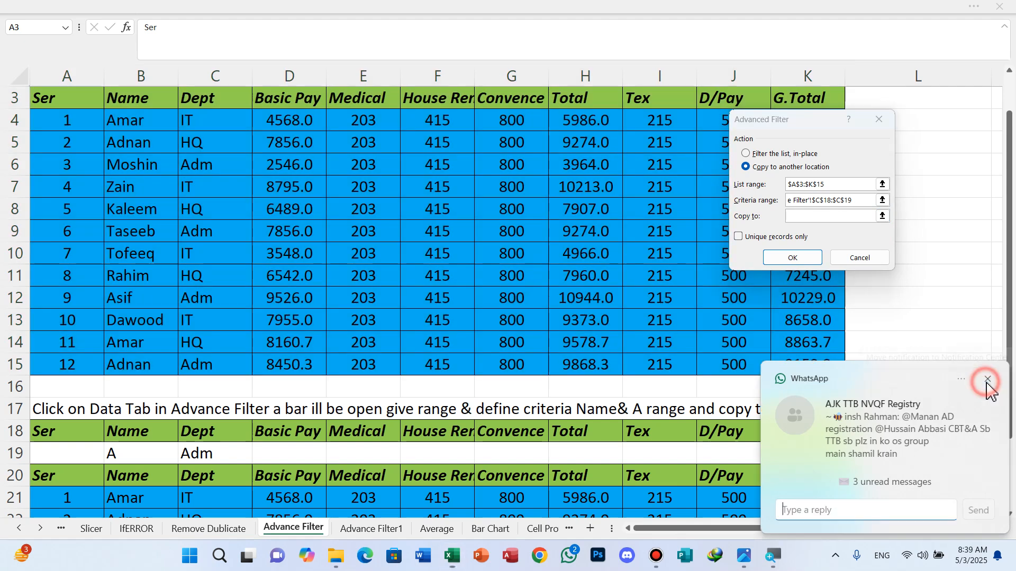
{"action": "left_click", "coordinate": [986, 381]}
{"action": "scroll", "coordinate": [164, 493], "scroll_direction": "down", "scroll_amount": 2}
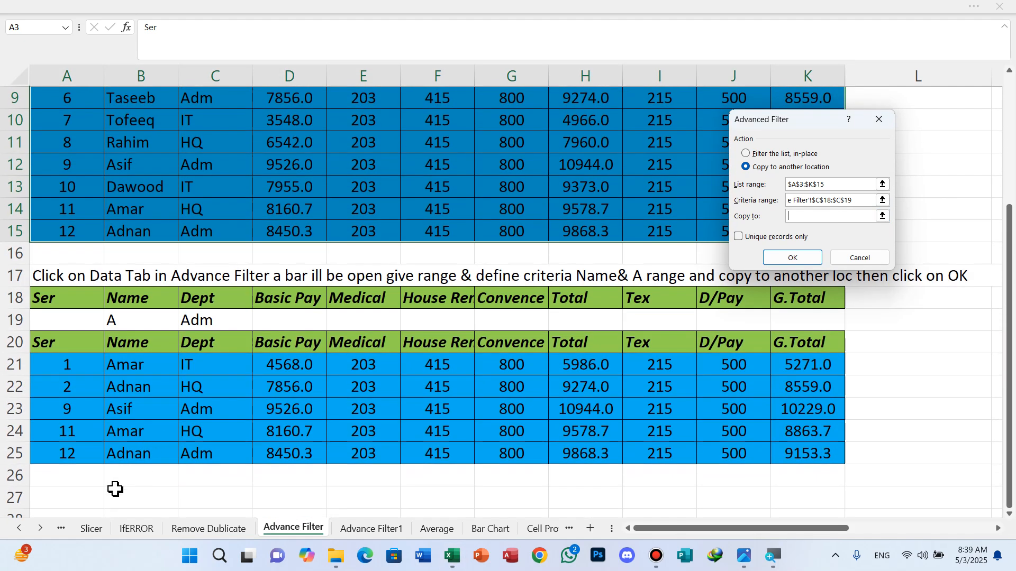
{"action": "scroll", "coordinate": [110, 485], "scroll_direction": "down", "scroll_amount": 1}
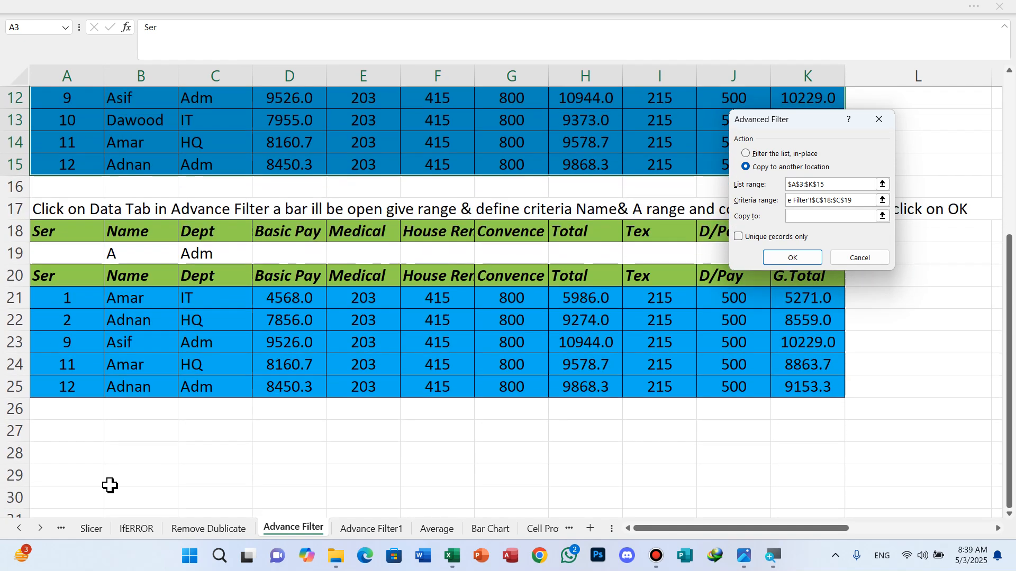
{"action": "left_click", "coordinate": [73, 433]}
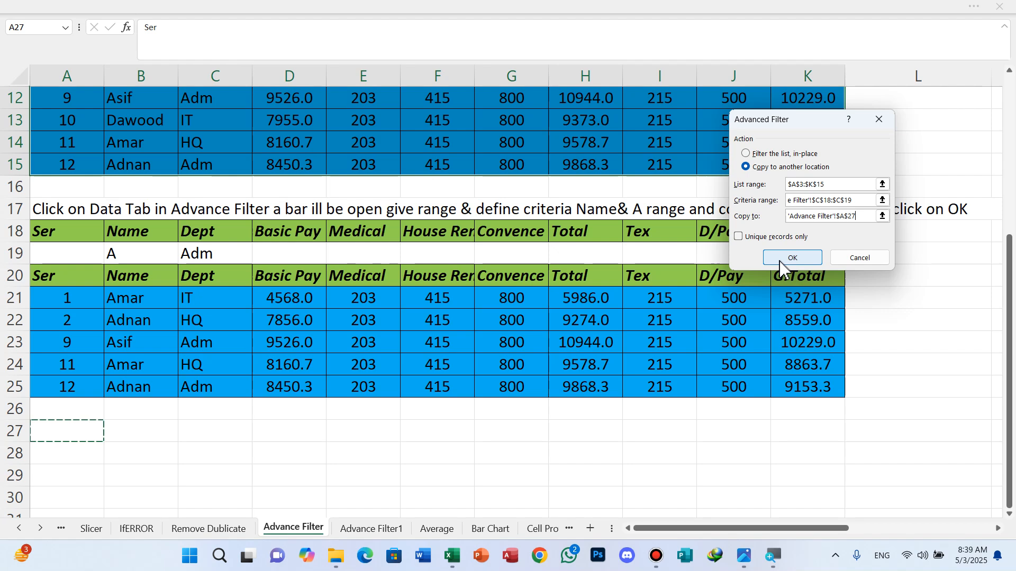
{"action": "left_click", "coordinate": [792, 257]}
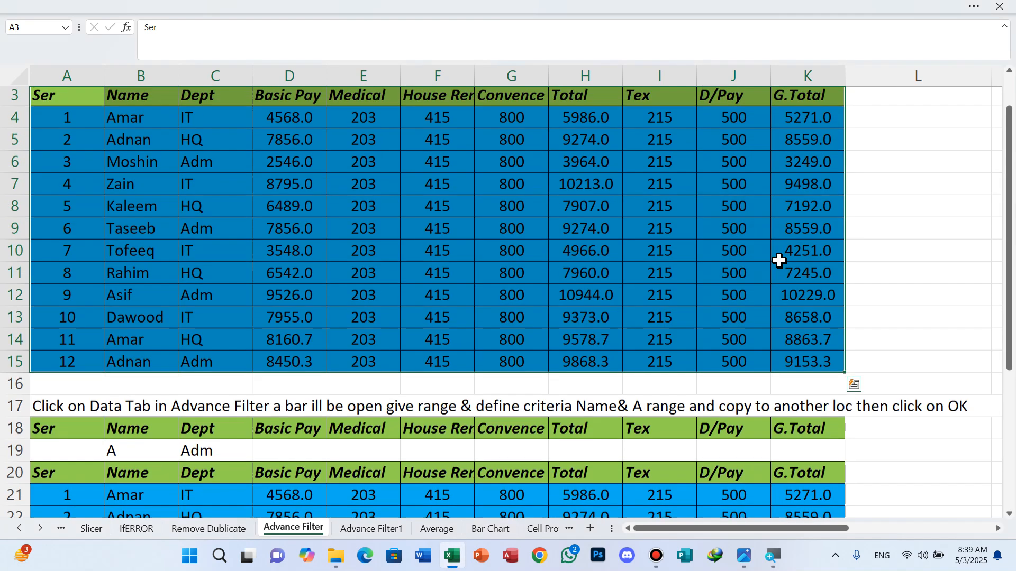
{"action": "scroll", "coordinate": [383, 443], "scroll_direction": "down", "scroll_amount": 3}
Step: Review the copied records, then switch to the Advance Filter1 sheet
{"action": "scroll", "coordinate": [383, 443], "scroll_direction": "down", "scroll_amount": 3}
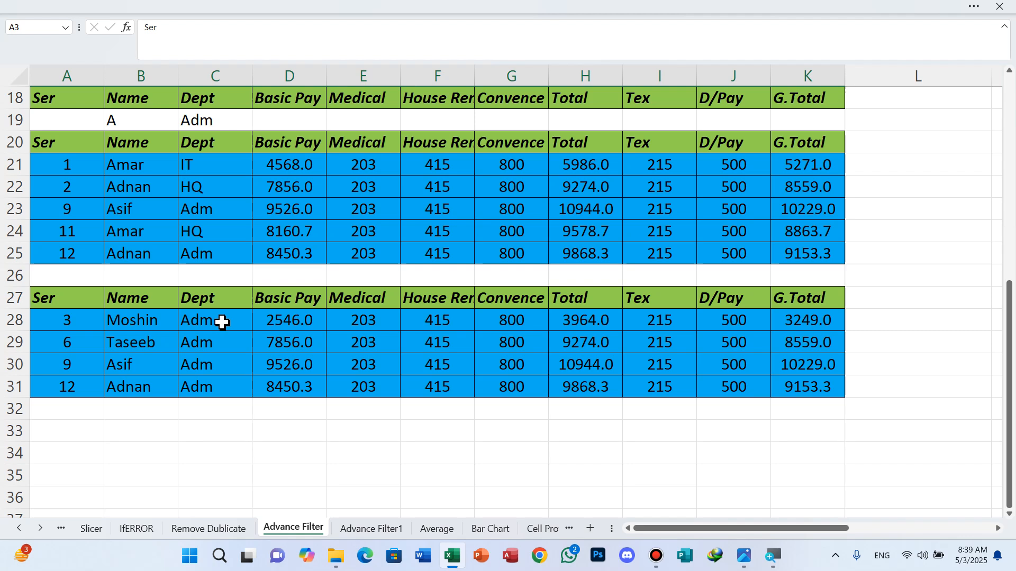
{"action": "scroll", "coordinate": [222, 322], "scroll_direction": "up", "scroll_amount": 6}
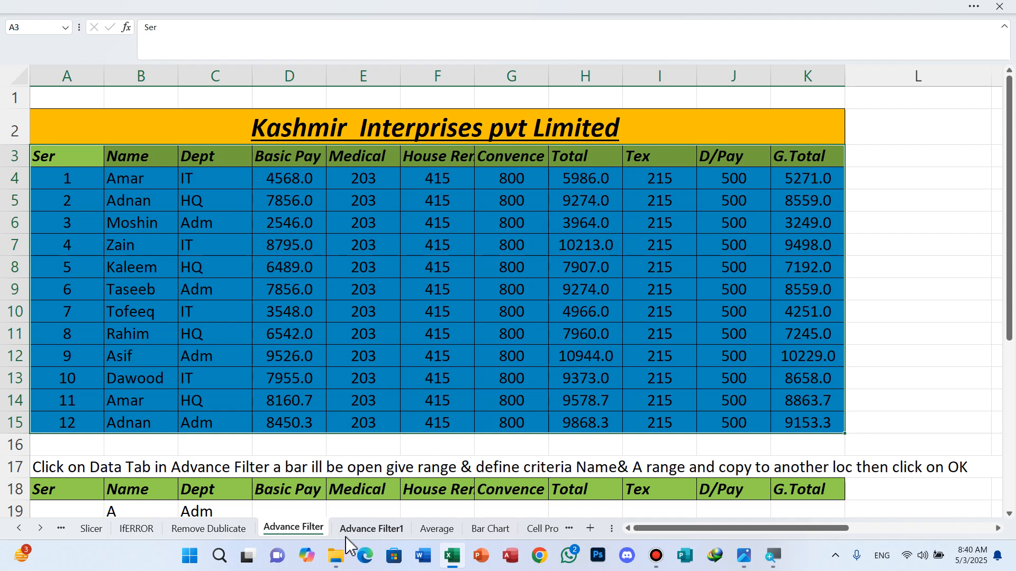
{"action": "left_click", "coordinate": [373, 531]}
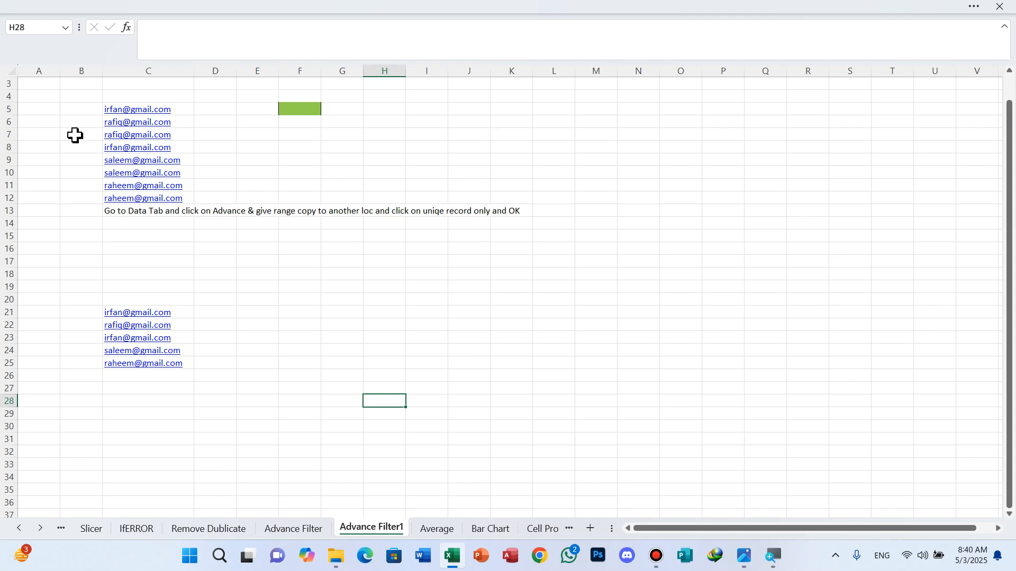
Step: Delete the two empty leading columns so the email list moves into column A
{"action": "left_click", "coordinate": [32, 67]}
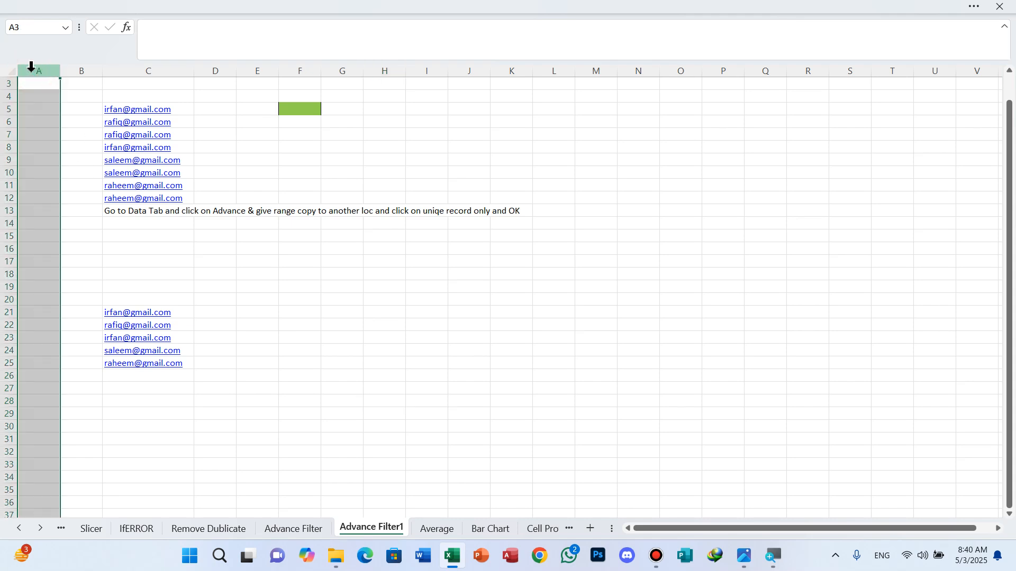
{"action": "key", "text": "ctrl+minus"}
{"action": "key", "text": "ctrl+minus"}
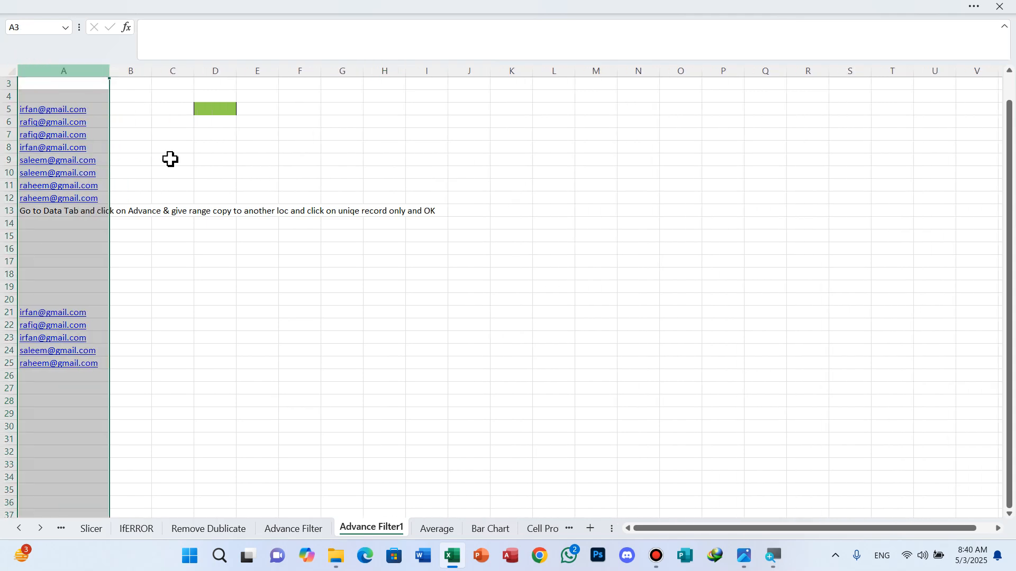
{"action": "left_click", "coordinate": [339, 379]}
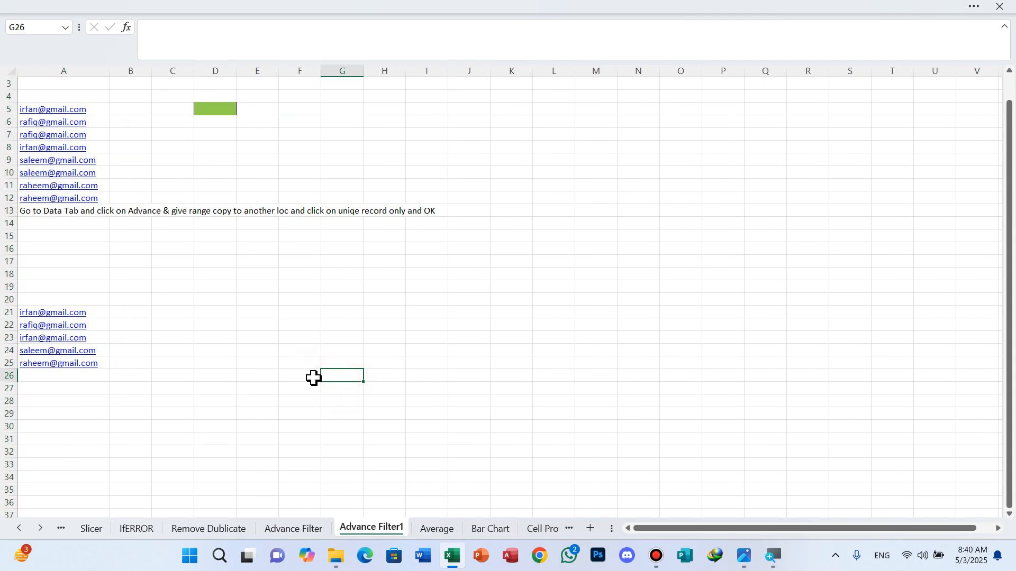
Step: Select the old unique email list in rows 21–25
{"action": "scroll", "coordinate": [249, 296], "scroll_direction": "up", "scroll_amount": 4, "text": "ctrl"}
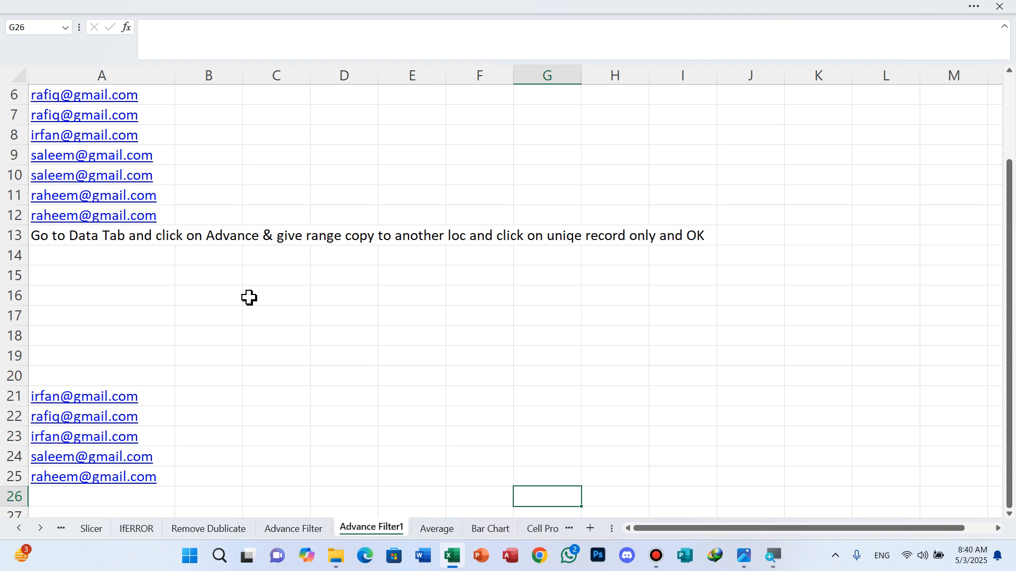
{"action": "scroll", "coordinate": [249, 298], "scroll_direction": "up", "scroll_amount": 2, "text": "ctrl"}
{"action": "scroll", "coordinate": [249, 298], "scroll_direction": "up", "scroll_amount": 3}
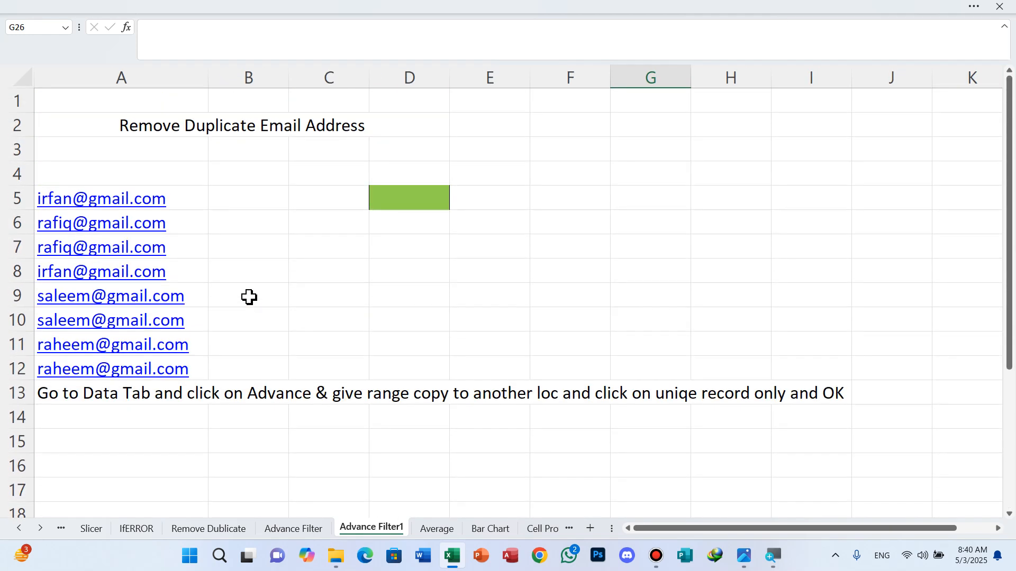
{"action": "scroll", "coordinate": [249, 298], "scroll_direction": "down", "scroll_amount": 1}
{"action": "scroll", "coordinate": [249, 298], "scroll_direction": "down", "scroll_amount": 3}
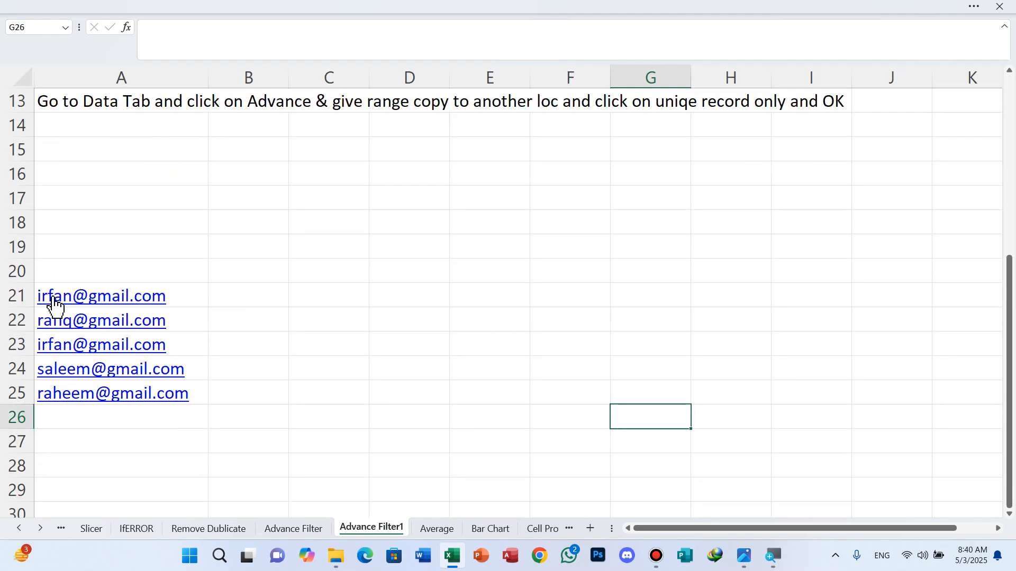
{"action": "left_click", "coordinate": [21, 297]}
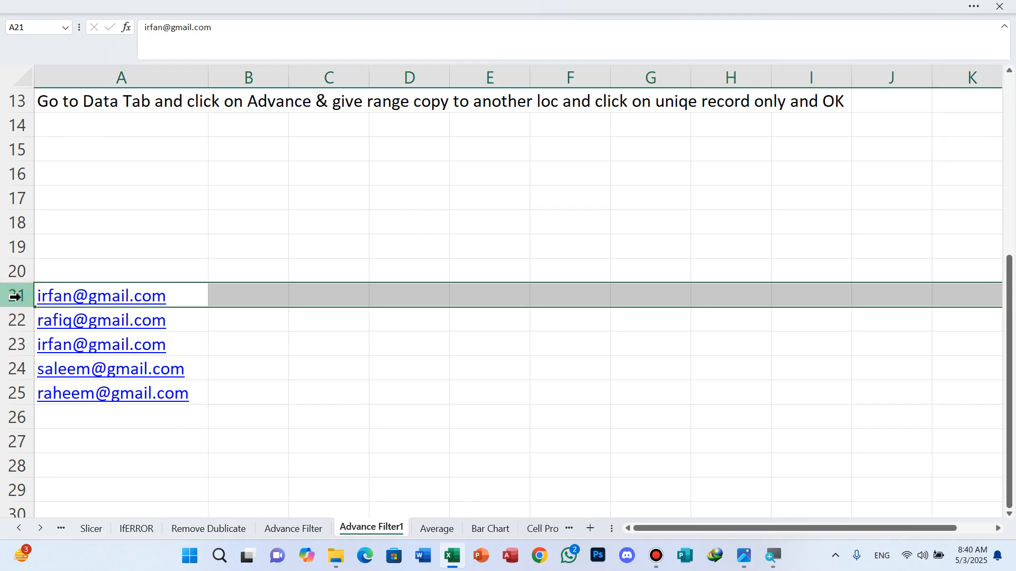
{"action": "key", "text": "shift+Down"}
{"action": "key", "text": "shift+Down"}
{"action": "key", "text": "shift+Down"}
{"action": "key", "text": "shift+Down"}
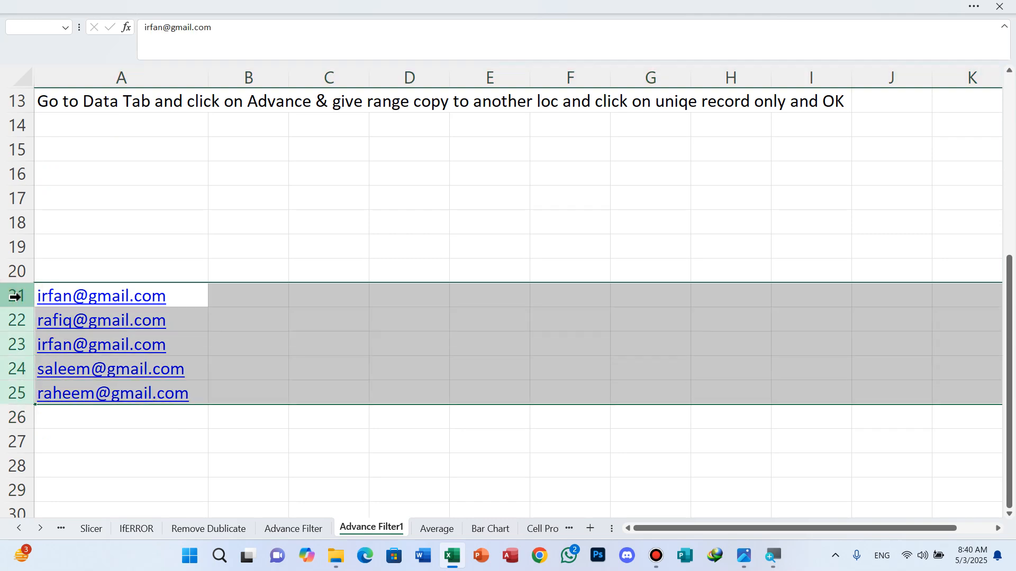
Step: Clear the old list in rows 21–25 and select the email addresses A6:A12
{"action": "key", "text": "Delete"}
{"action": "scroll", "coordinate": [340, 193], "scroll_direction": "up", "scroll_amount": 4}
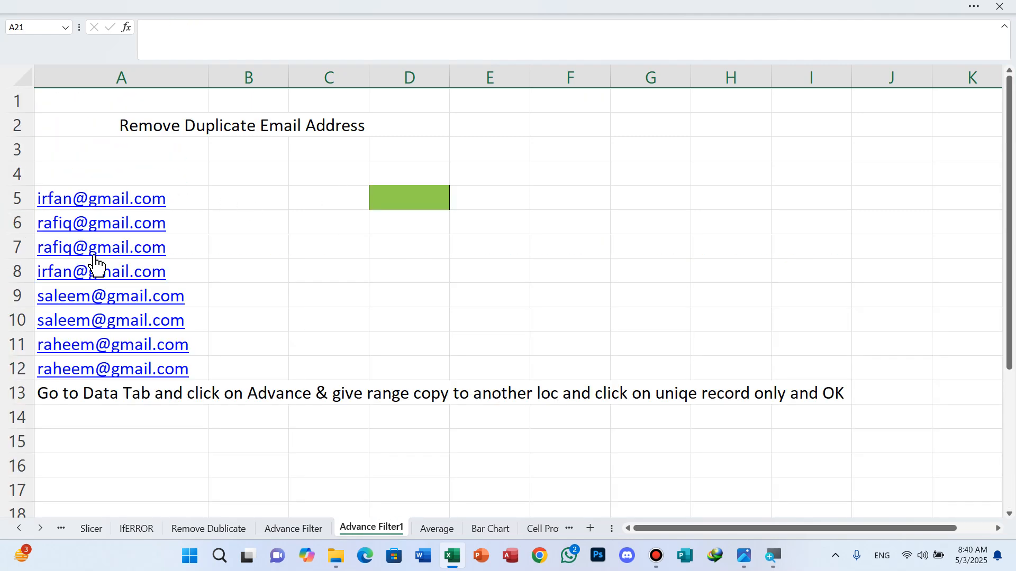
{"action": "scroll", "coordinate": [93, 255], "scroll_direction": "up", "scroll_amount": 2}
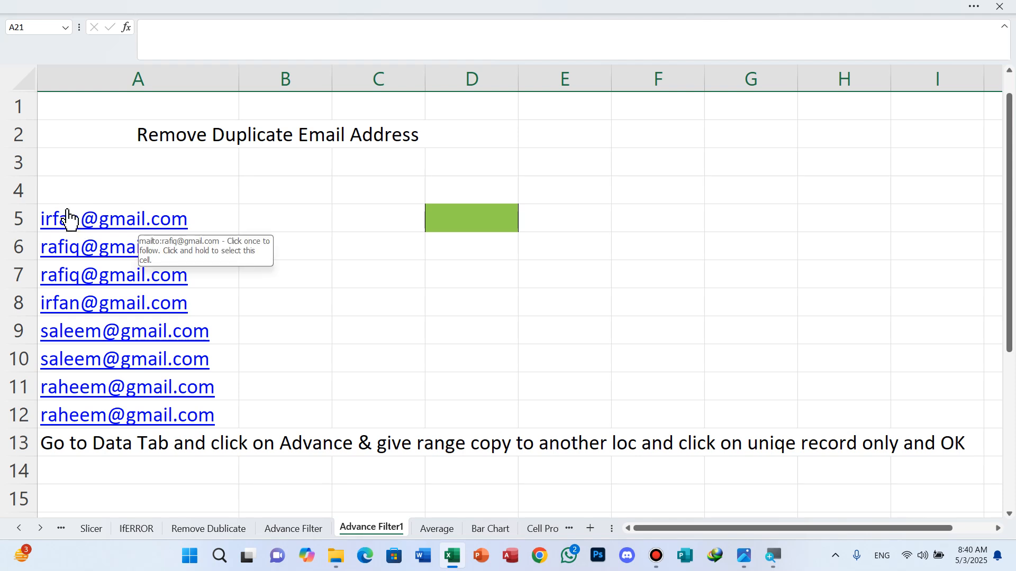
{"action": "left_click_drag", "start_coordinate": [76, 249], "coordinate": [101, 393]}
{"action": "left_click", "coordinate": [969, 5]}
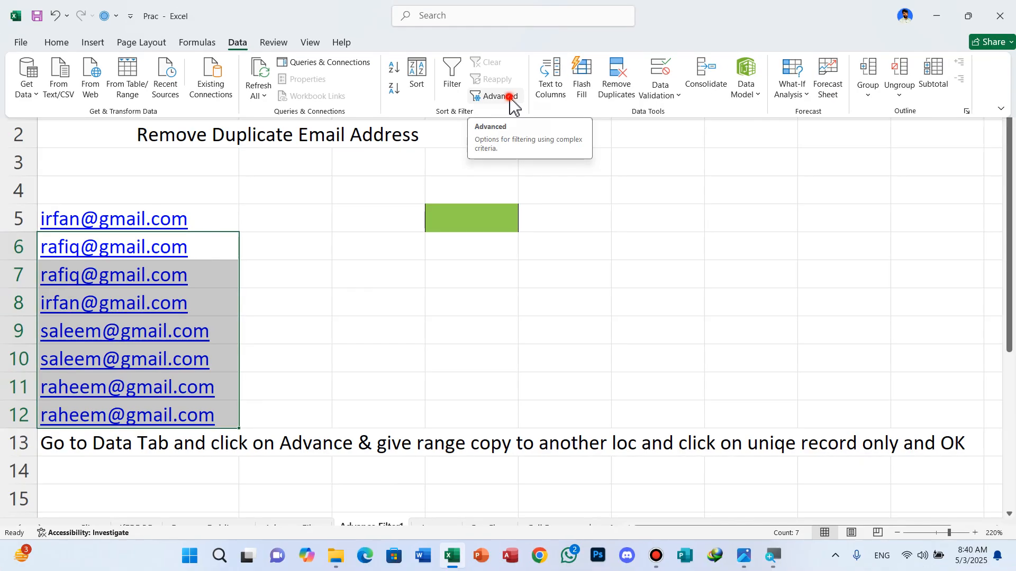
{"action": "left_click", "coordinate": [513, 106]}
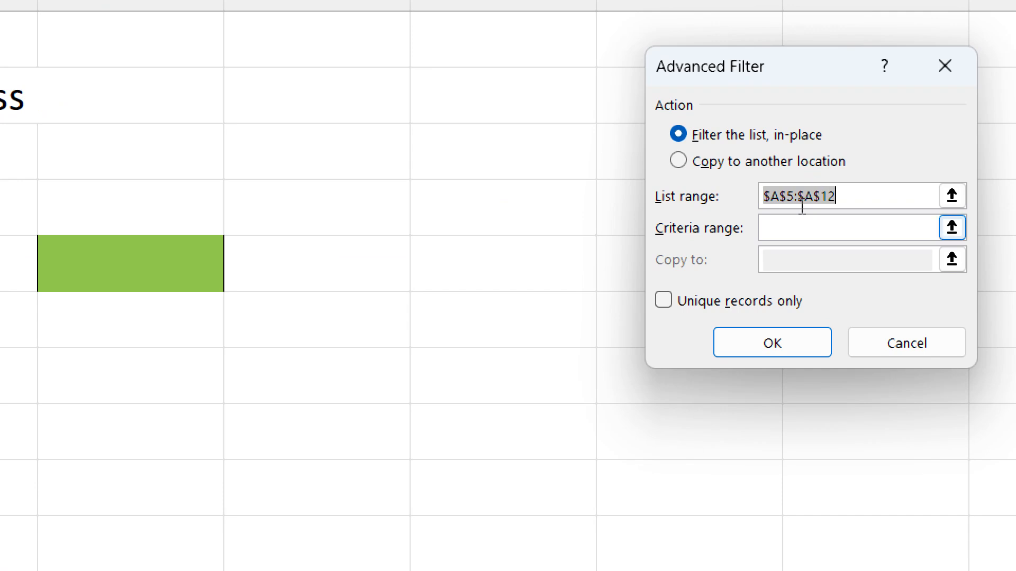
{"action": "left_click", "coordinate": [745, 165]}
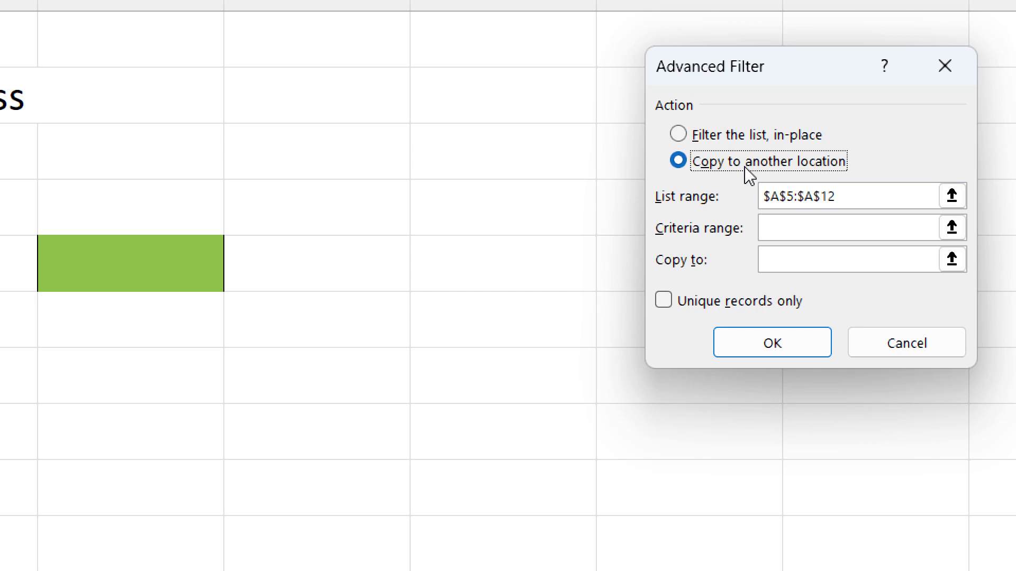
{"action": "key", "text": "super"}
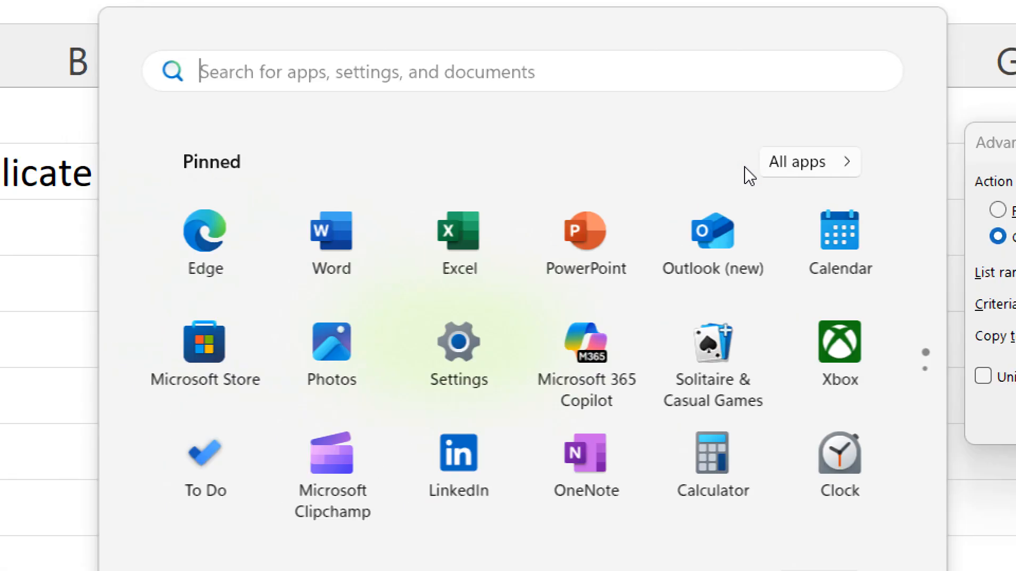
{"action": "key", "text": "super"}
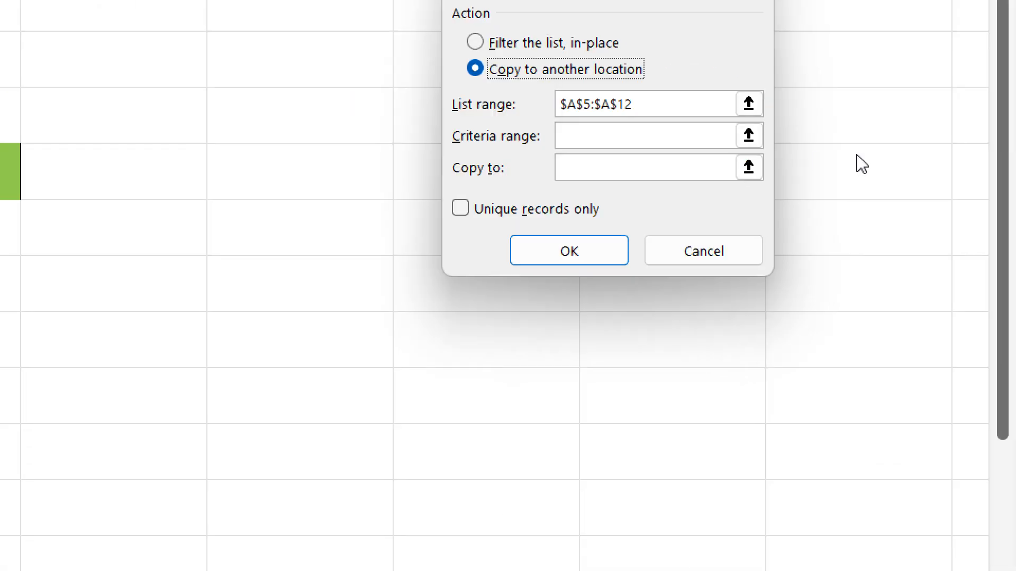
{"action": "left_click", "coordinate": [733, 251]}
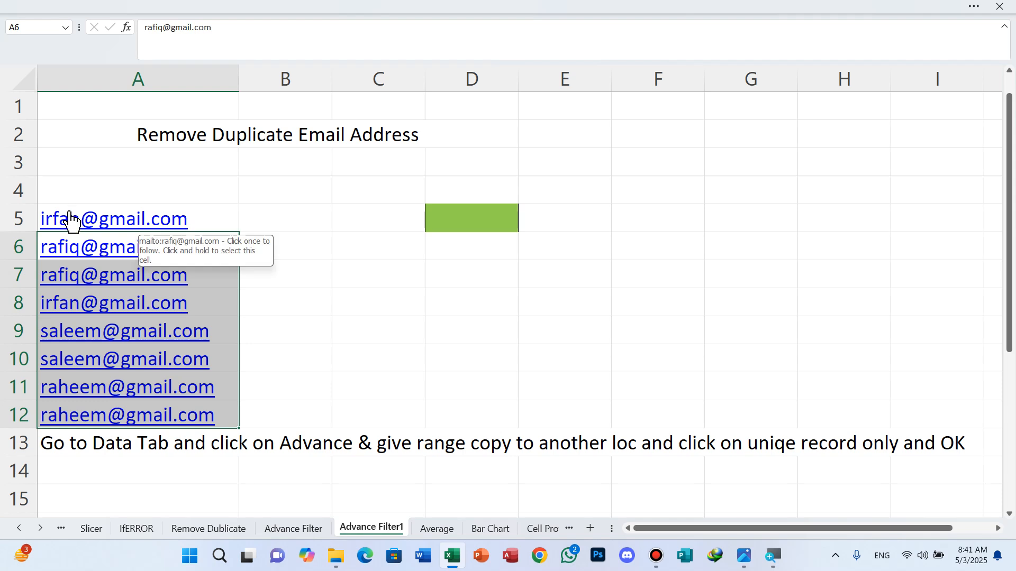
Step: Run Advanced Filter on the email list, copying unique records only to A15
{"action": "left_click_drag", "start_coordinate": [74, 243], "coordinate": [120, 381]}
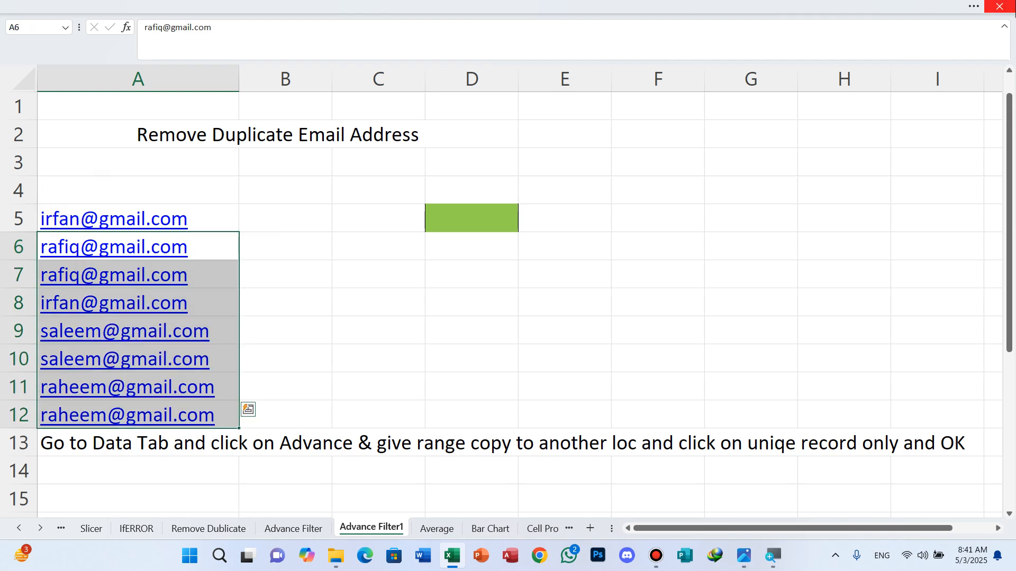
{"action": "left_click", "coordinate": [974, 8]}
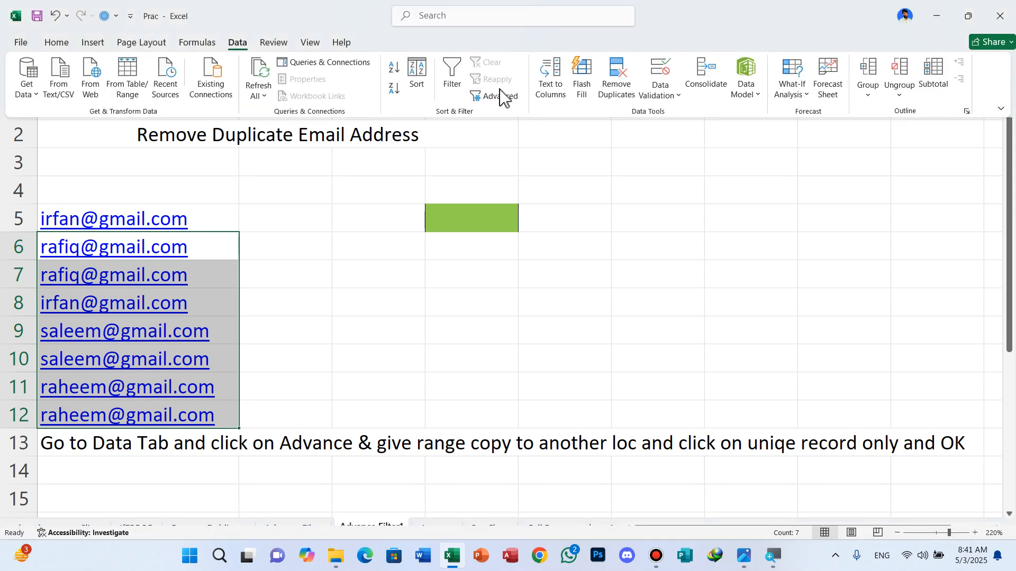
{"action": "left_click", "coordinate": [501, 99]}
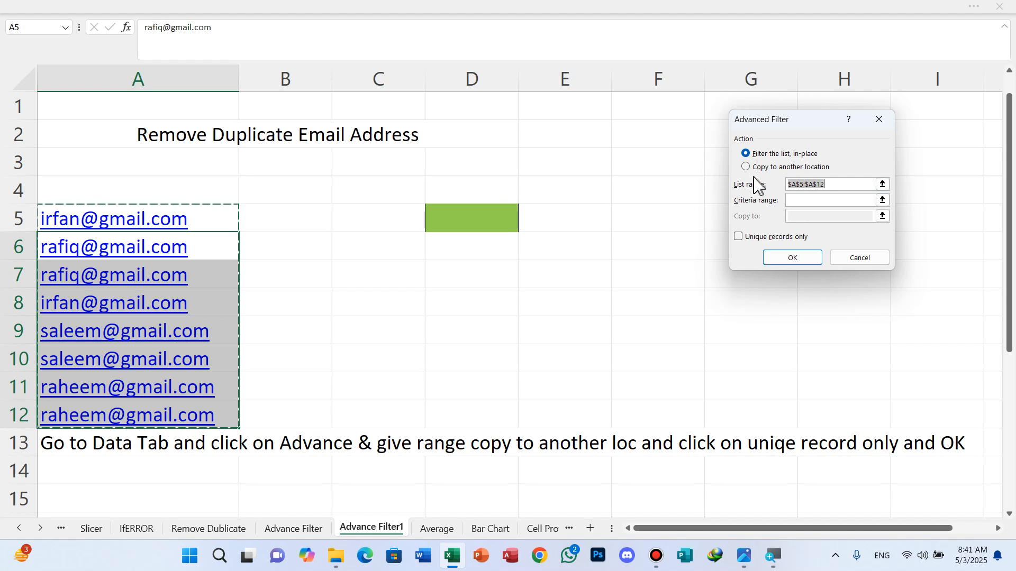
{"action": "left_click", "coordinate": [794, 201]}
{"action": "left_click", "coordinate": [746, 168]}
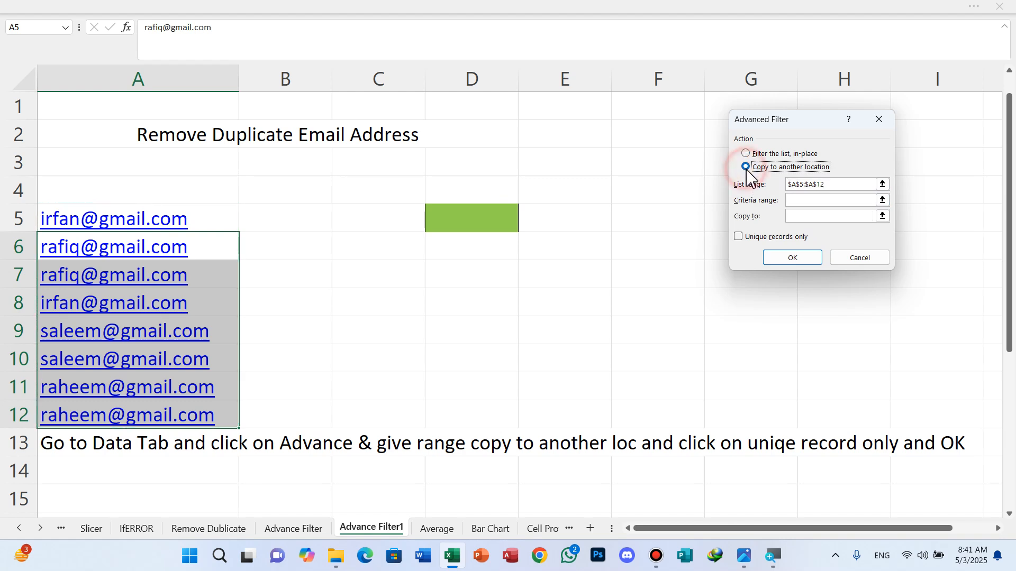
{"action": "left_click", "coordinate": [793, 217]}
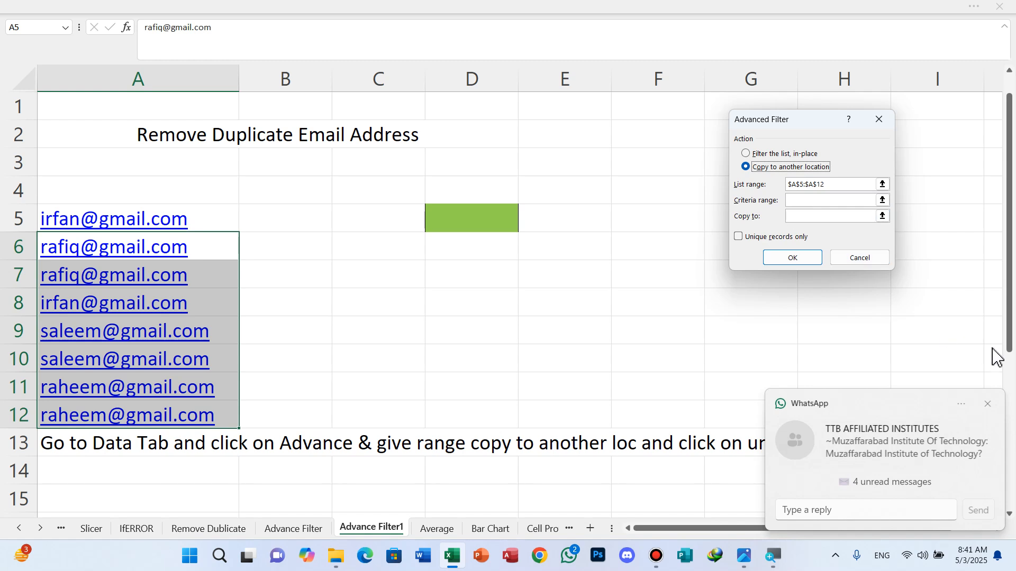
{"action": "left_click", "coordinate": [988, 404]}
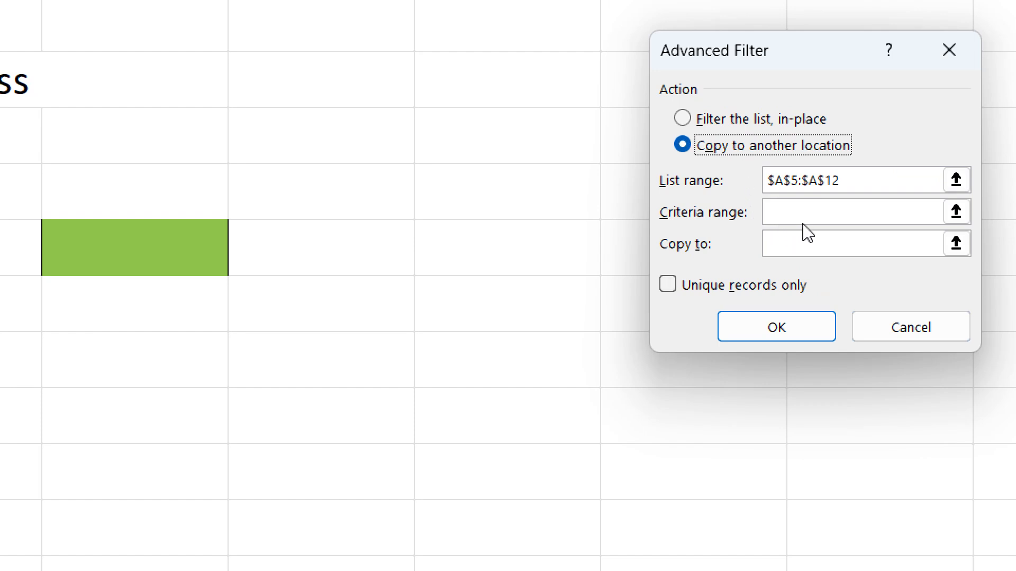
{"action": "left_click", "coordinate": [804, 215]}
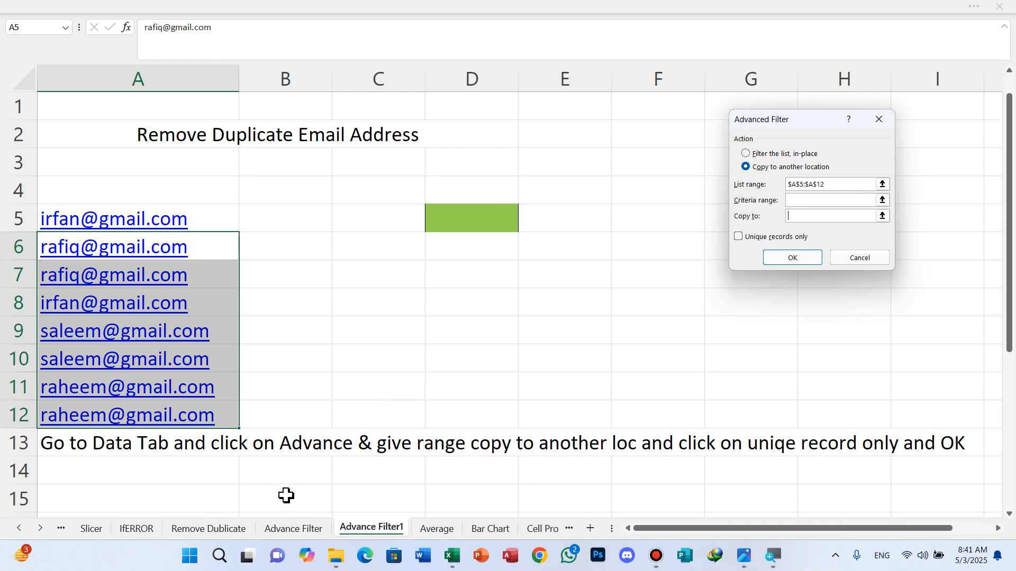
{"action": "scroll", "coordinate": [286, 496], "scroll_direction": "down", "scroll_amount": 2}
{"action": "left_click", "coordinate": [124, 391]}
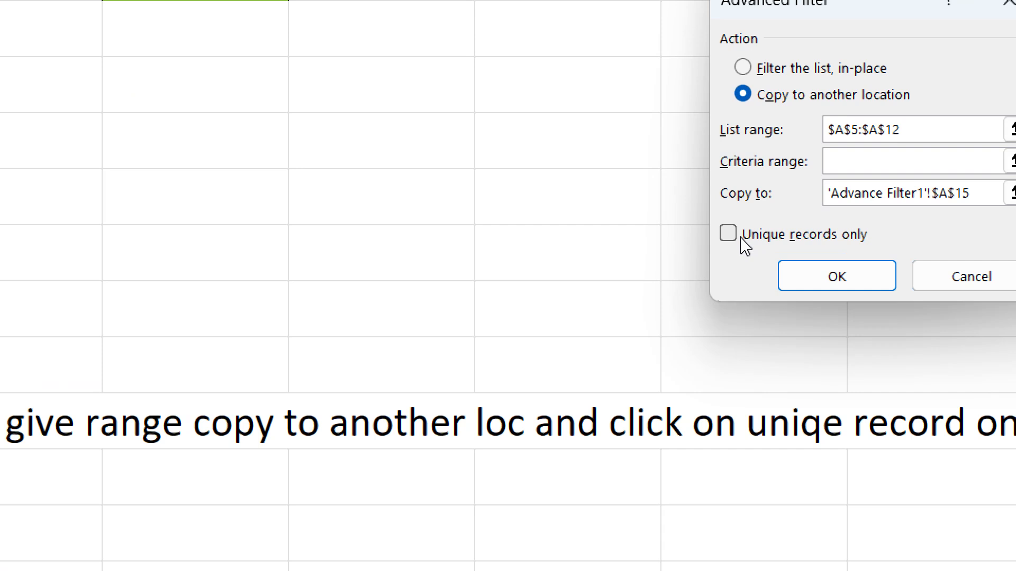
{"action": "left_click", "coordinate": [743, 237]}
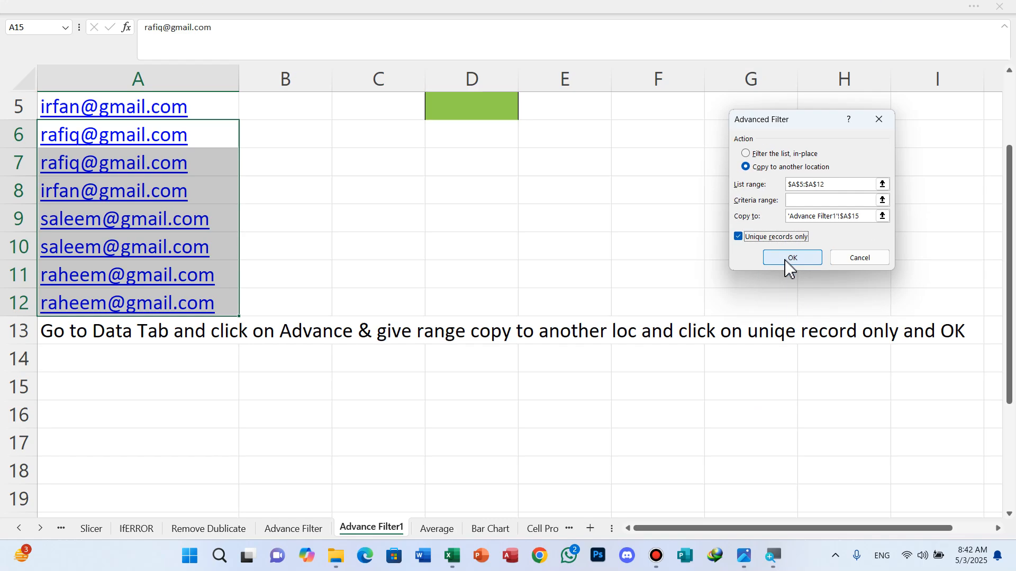
{"action": "left_click", "coordinate": [788, 267]}
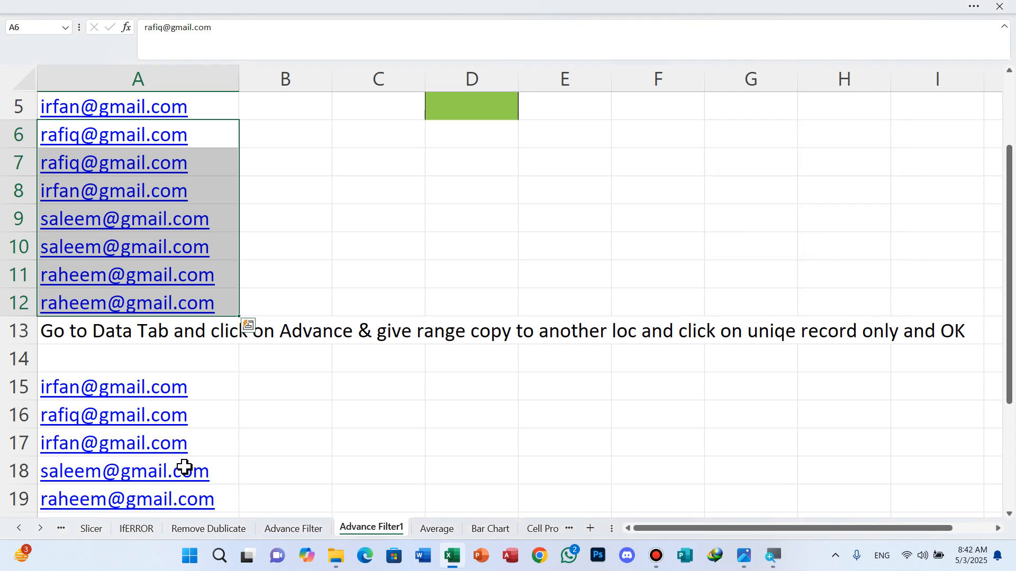
Step: Switch to the Average sheet tab
{"action": "scroll", "coordinate": [145, 445], "scroll_direction": "down", "scroll_amount": 1}
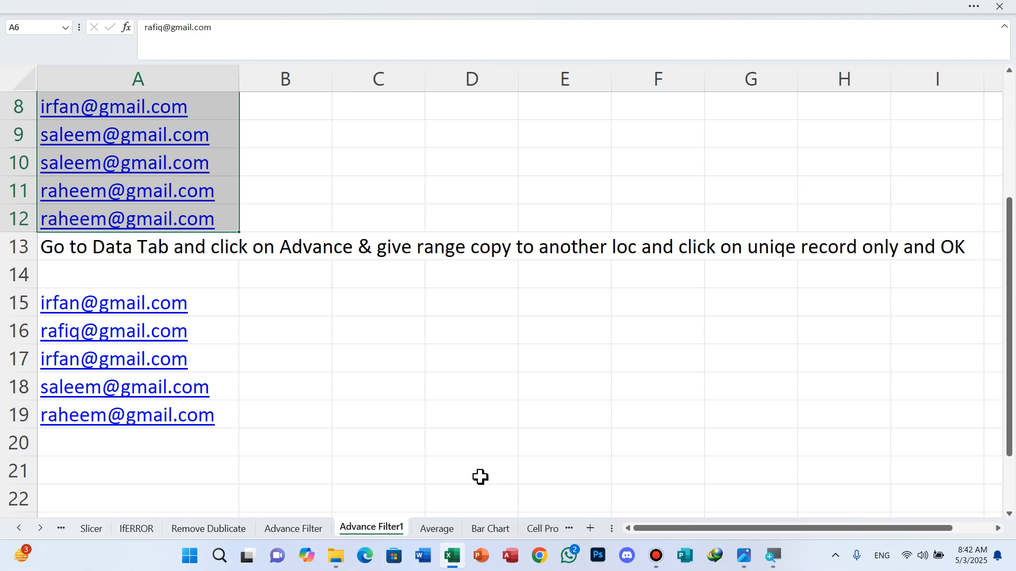
{"action": "left_click", "coordinate": [432, 529]}
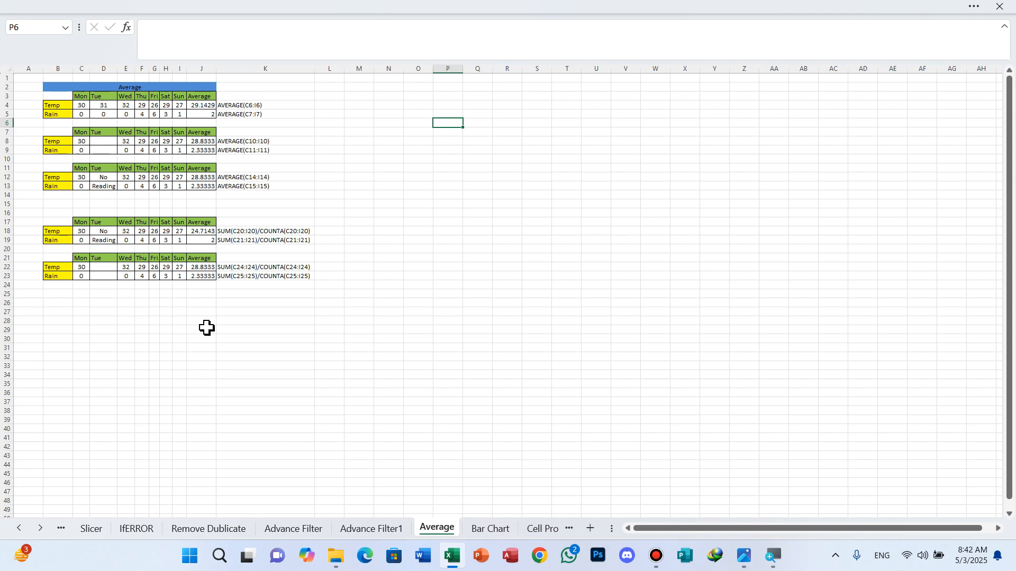
Step: Delete the empty column A on the Average sheet
{"action": "scroll", "coordinate": [206, 328], "scroll_direction": "up", "scroll_amount": 4}
{"action": "scroll", "coordinate": [206, 328], "scroll_direction": "up", "scroll_amount": 3}
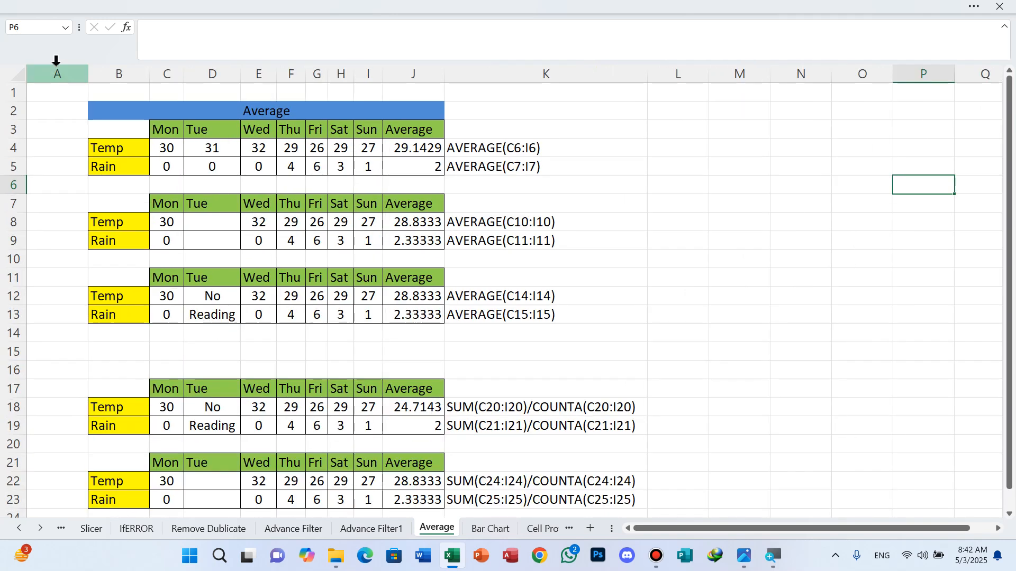
{"action": "left_click", "coordinate": [54, 64]}
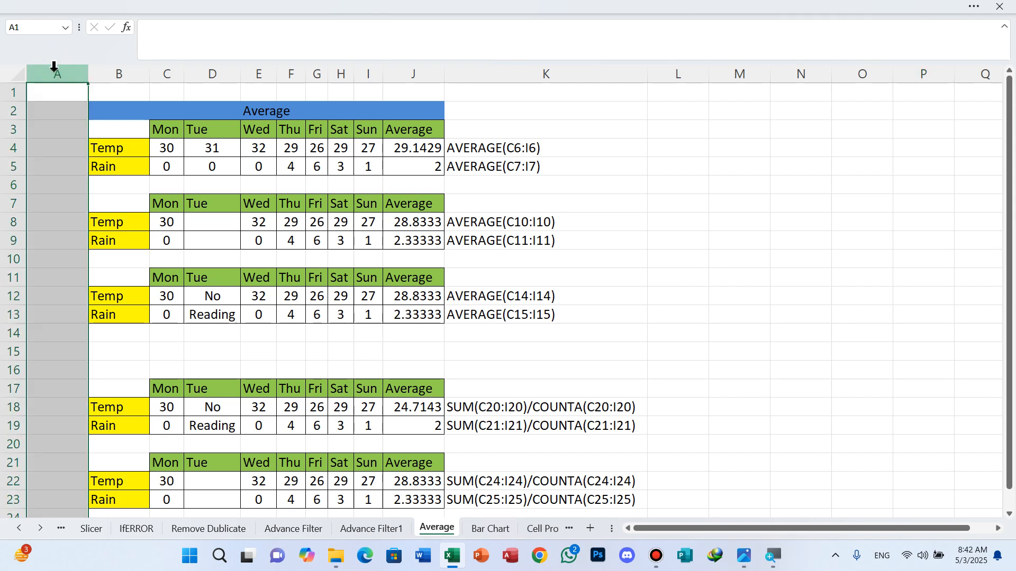
{"action": "key", "text": "ctrl+minus"}
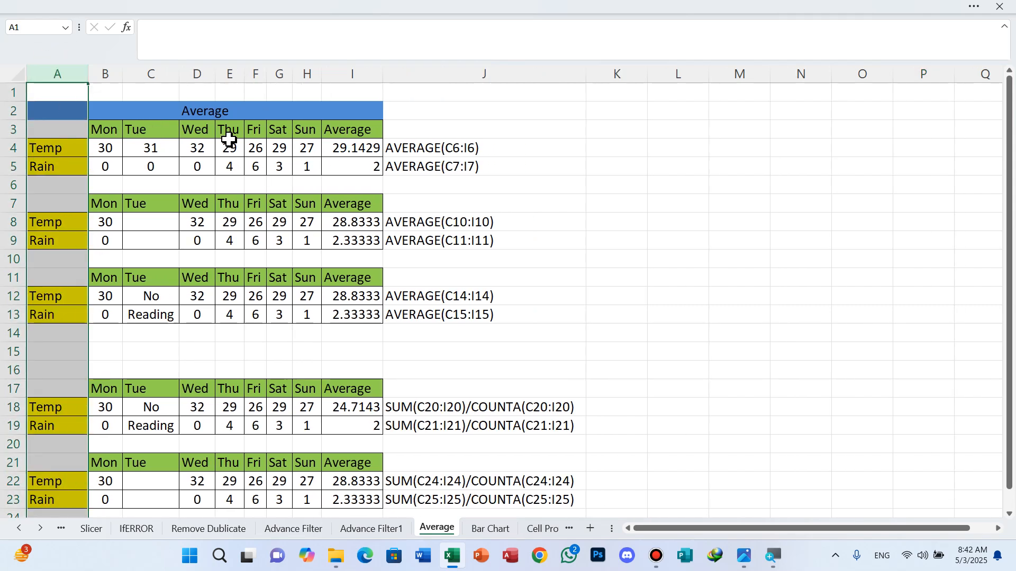
{"action": "left_click", "coordinate": [221, 112]}
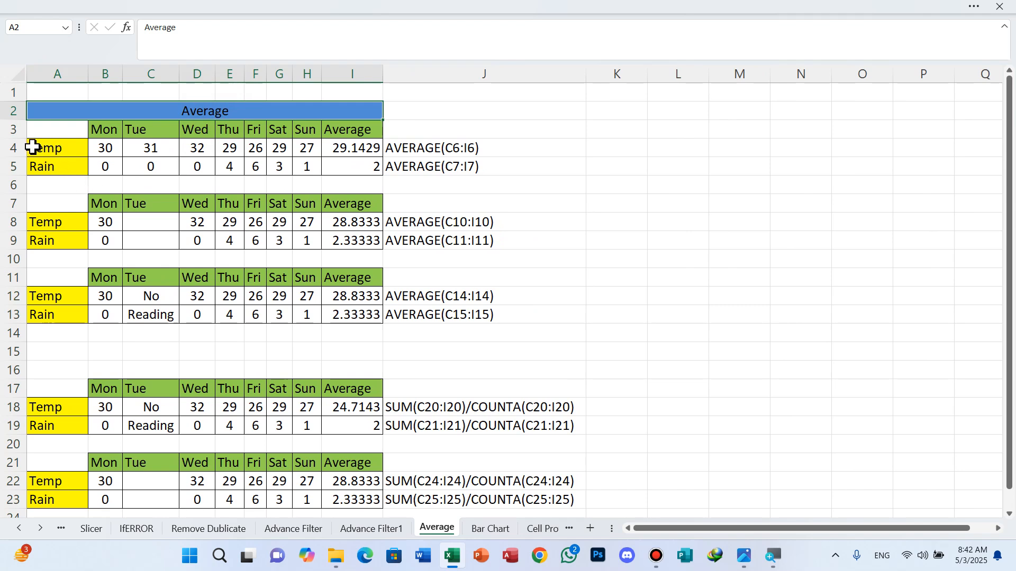
Step: Replace I4:I5 with =AVERAGE(B4:H4) filled down, giving 29.1429 and 2
{"action": "left_click", "coordinate": [359, 148]}
{"action": "left_click_drag", "start_coordinate": [359, 148], "coordinate": [371, 169]}
{"action": "key", "text": "Delete"}
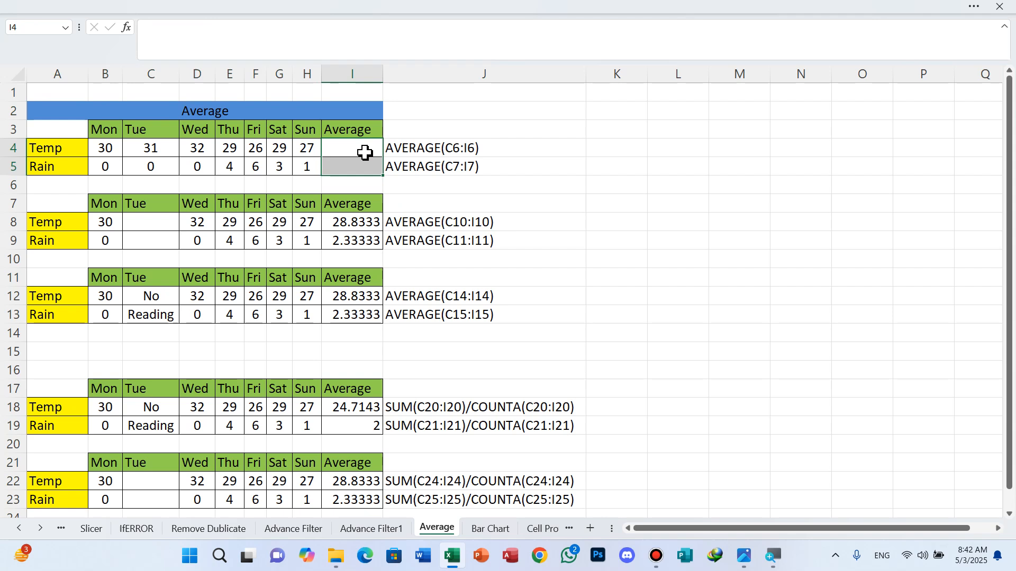
{"action": "left_click", "coordinate": [365, 152]}
{"action": "type", "text": "=avere"}
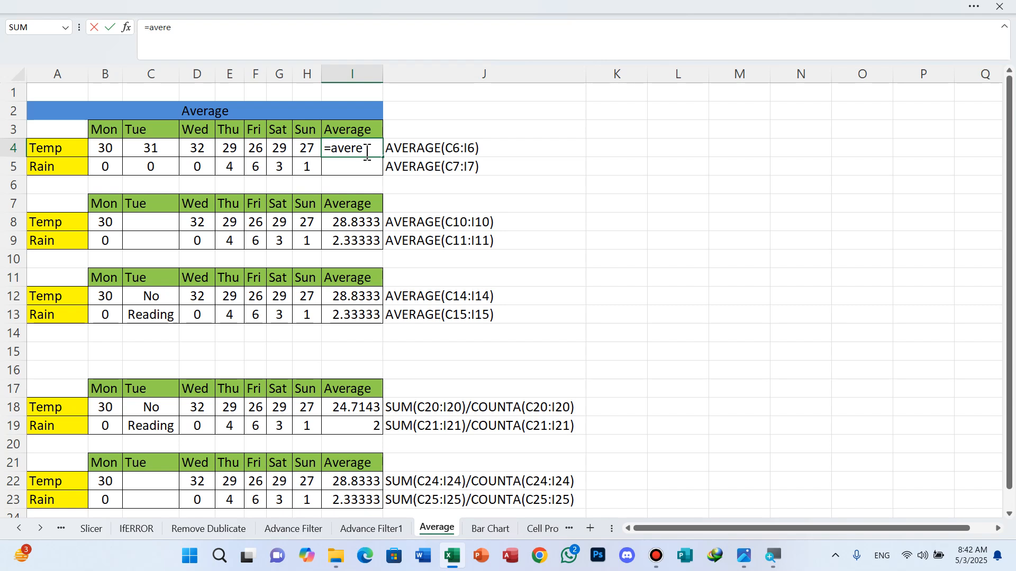
{"action": "key", "text": "BackSpace"}
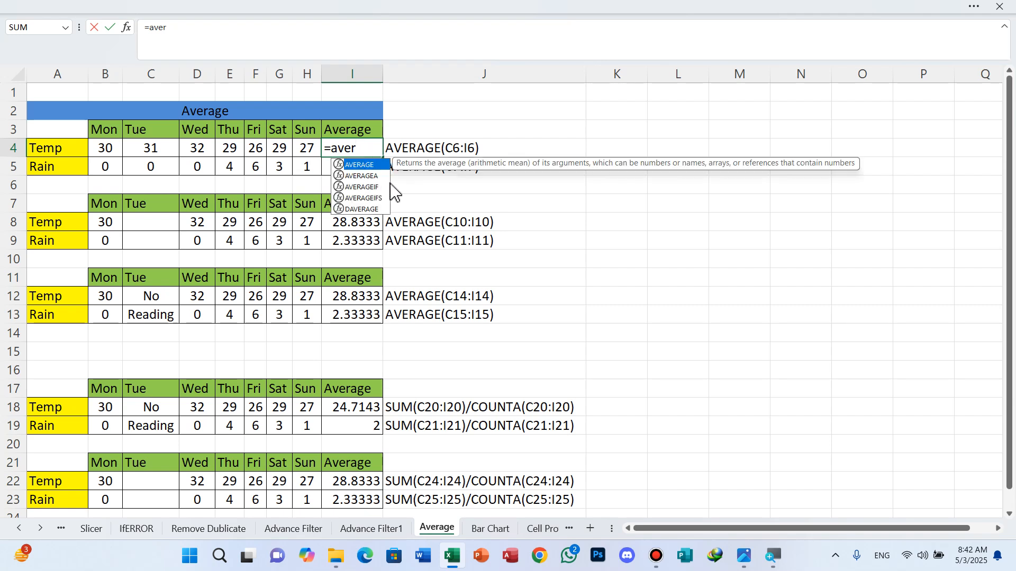
{"action": "left_click", "coordinate": [364, 165]}
{"action": "left_click", "coordinate": [364, 165]}
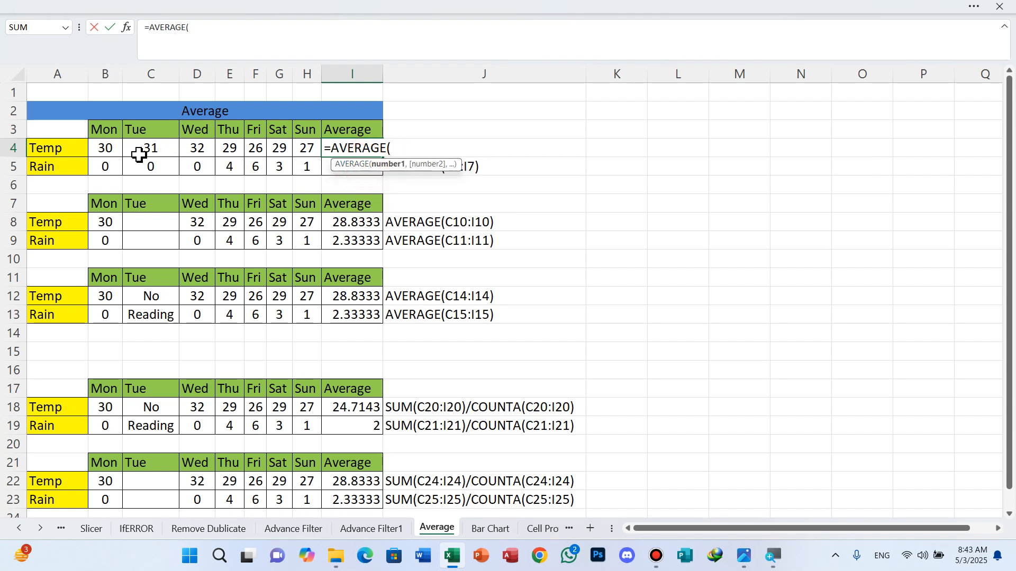
{"action": "left_click", "coordinate": [111, 148]}
{"action": "left_click_drag", "start_coordinate": [112, 148], "coordinate": [315, 153]}
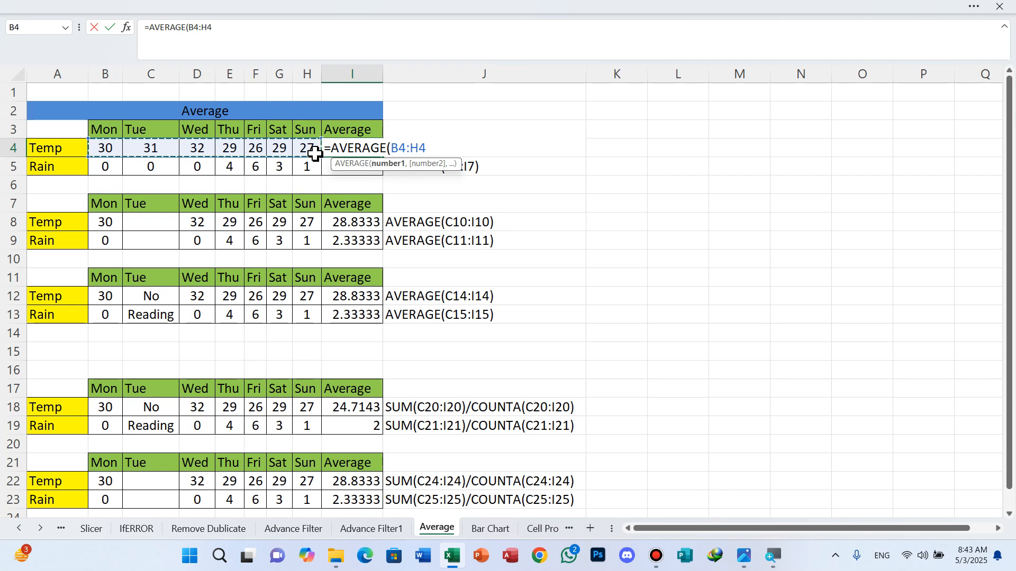
{"action": "type", "text": ")"}
{"action": "key", "text": "Return"}
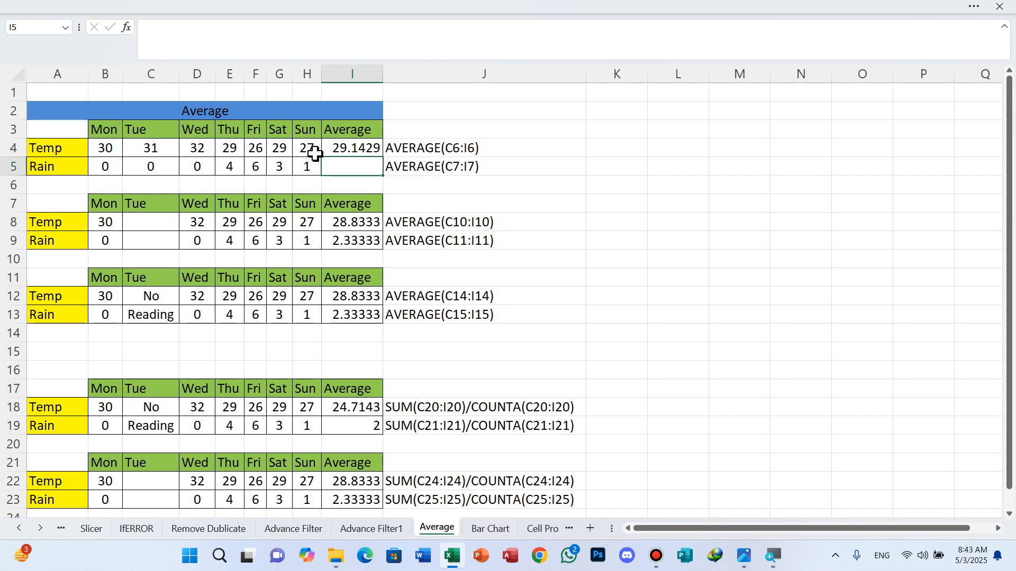
{"action": "left_click", "coordinate": [362, 148]}
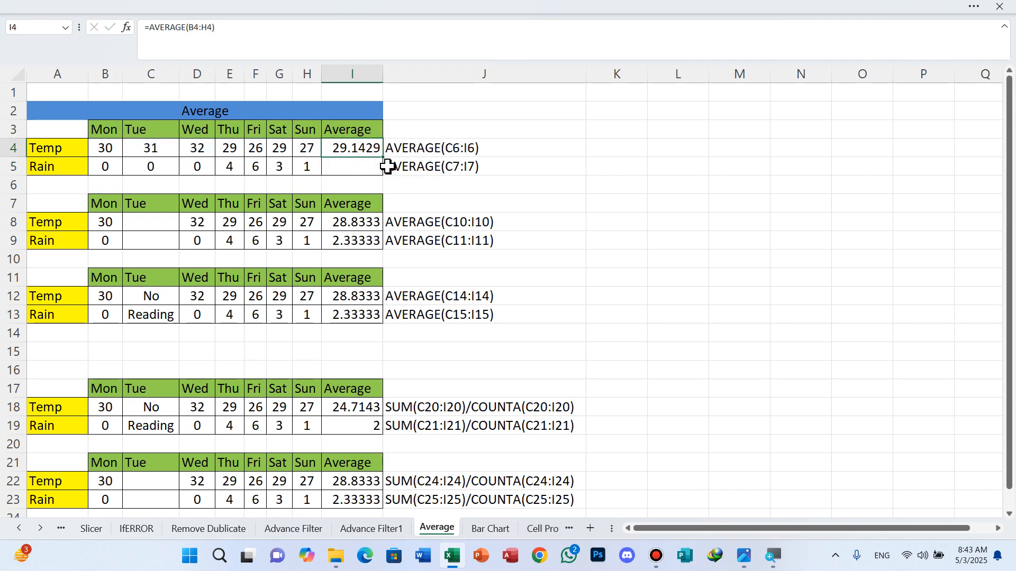
{"action": "left_click_drag", "start_coordinate": [382, 158], "coordinate": [384, 176]}
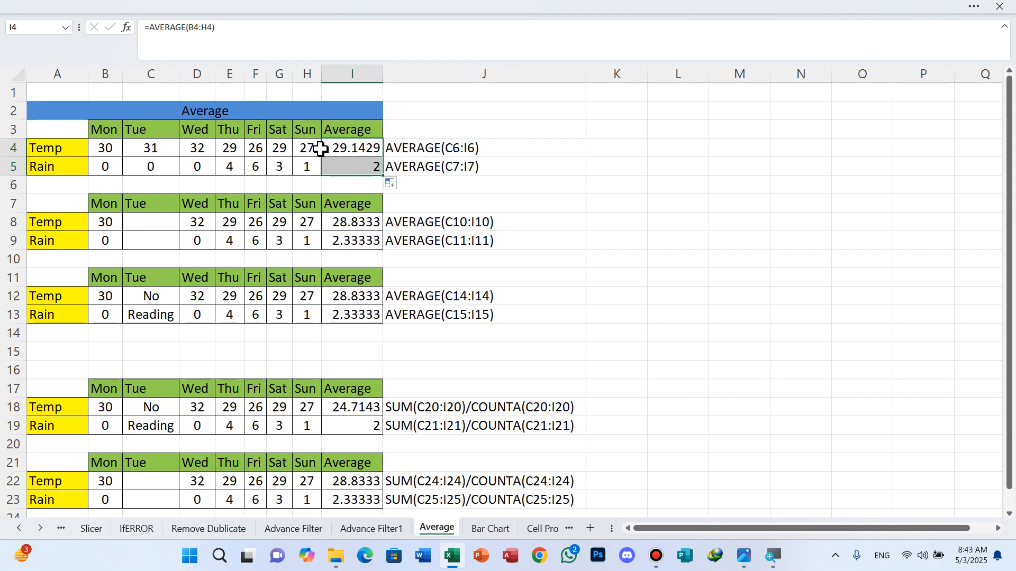
Step: Inspect the second table's averages and clear I18:I19
{"action": "left_click", "coordinate": [406, 198]}
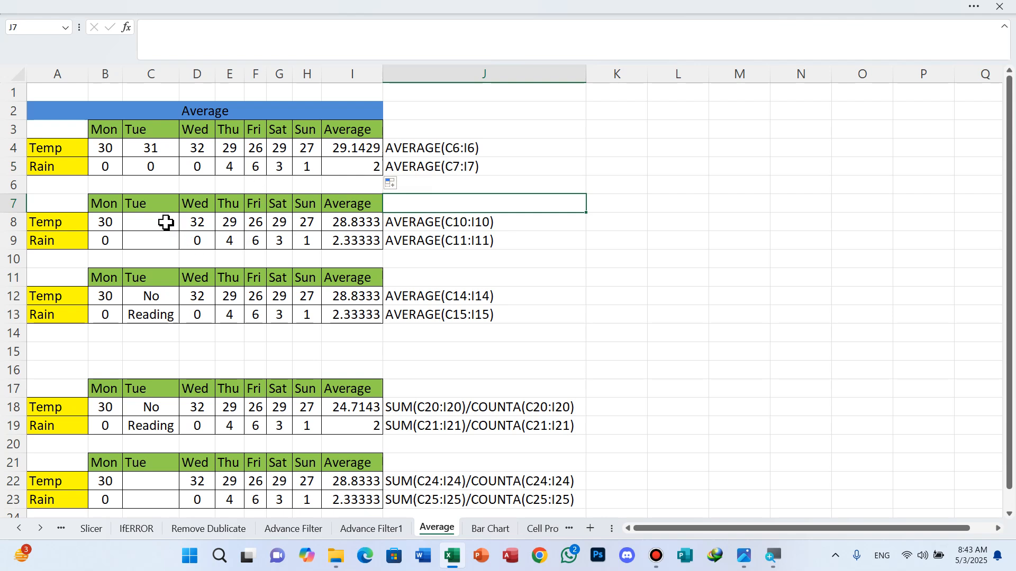
{"action": "left_click_drag", "start_coordinate": [166, 222], "coordinate": [164, 232]}
{"action": "left_click", "coordinate": [361, 223]}
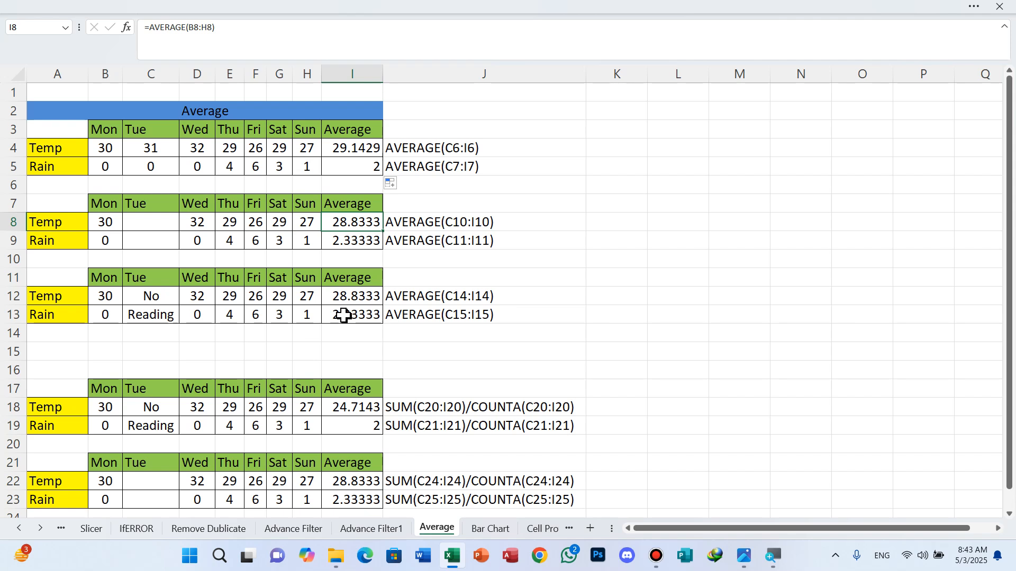
{"action": "scroll", "coordinate": [350, 320], "scroll_direction": "down", "scroll_amount": 2}
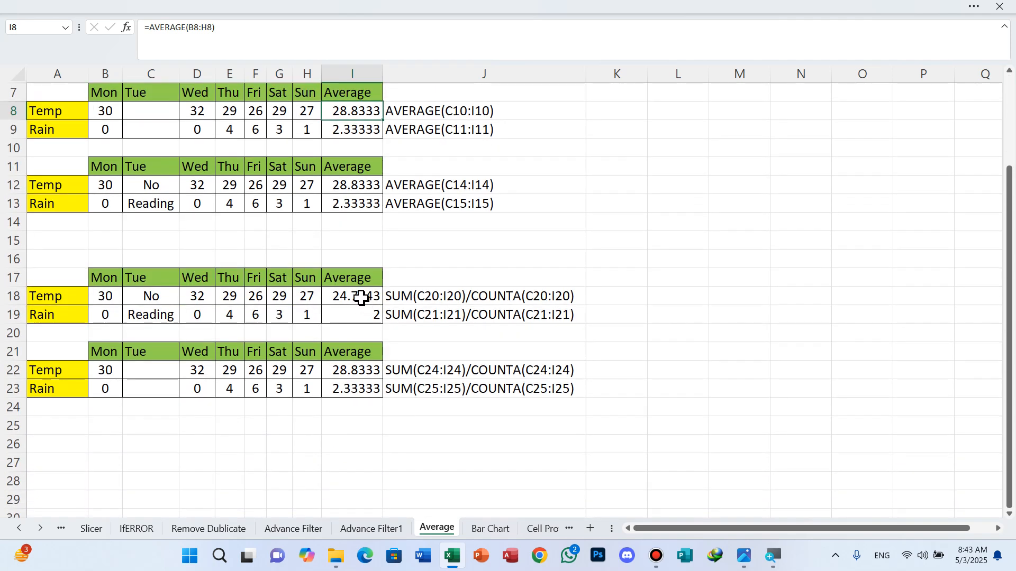
{"action": "left_click", "coordinate": [361, 298]}
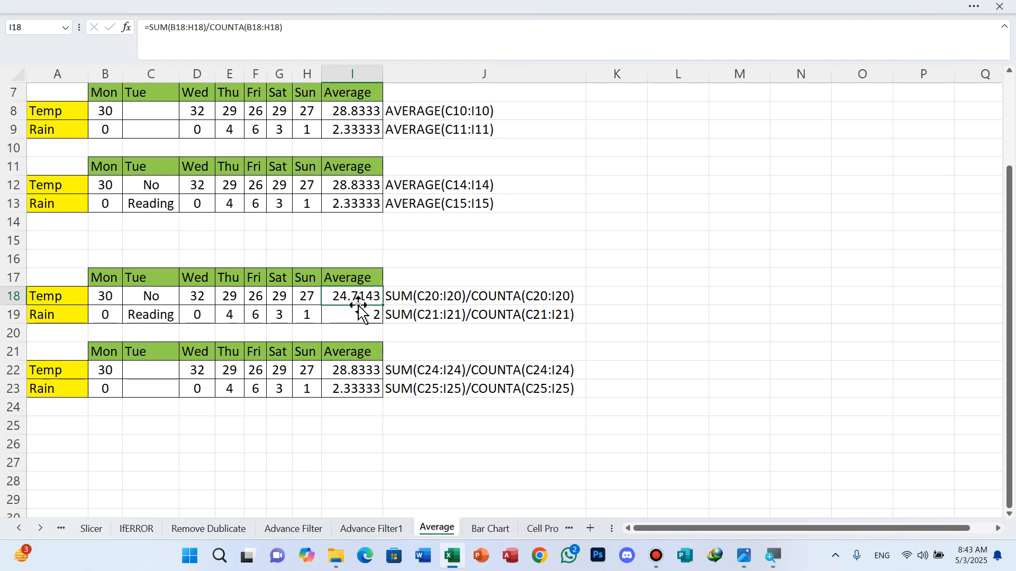
{"action": "left_click_drag", "start_coordinate": [352, 298], "coordinate": [351, 314]}
{"action": "key", "text": "Delete"}
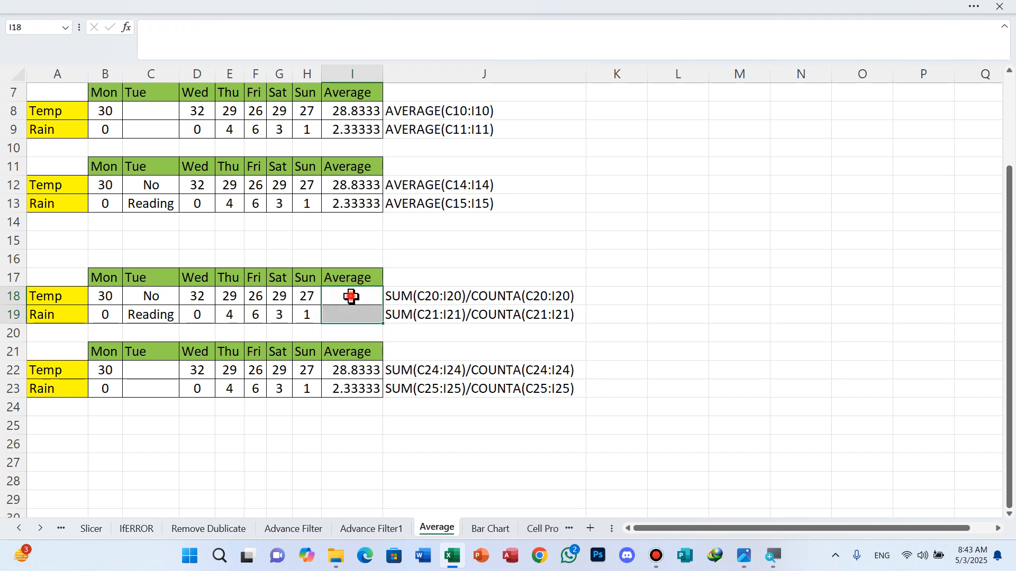
Step: Enter =SUM(B18:H18)/COUNTA(B18:I18) in I18 and dismiss the circular reference warning
{"action": "left_click", "coordinate": [352, 297]}
{"action": "type", "text": "="}
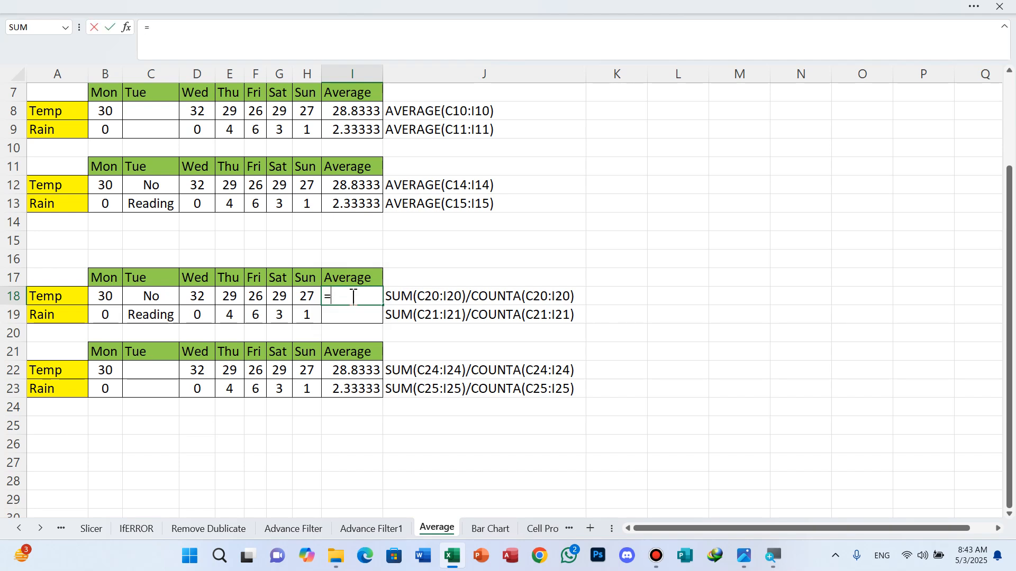
{"action": "type", "text": "sum"}
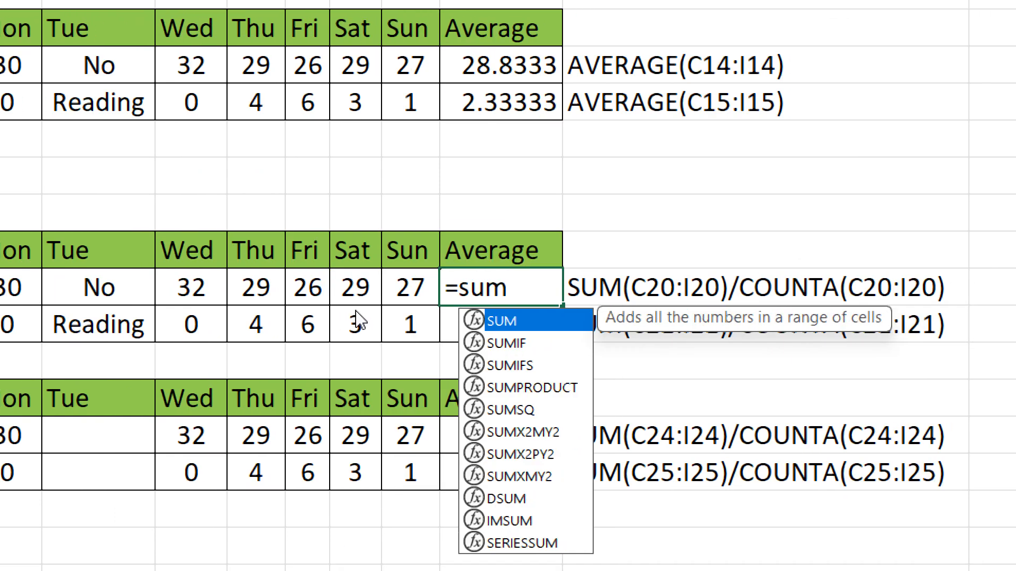
{"action": "key", "text": "Tab"}
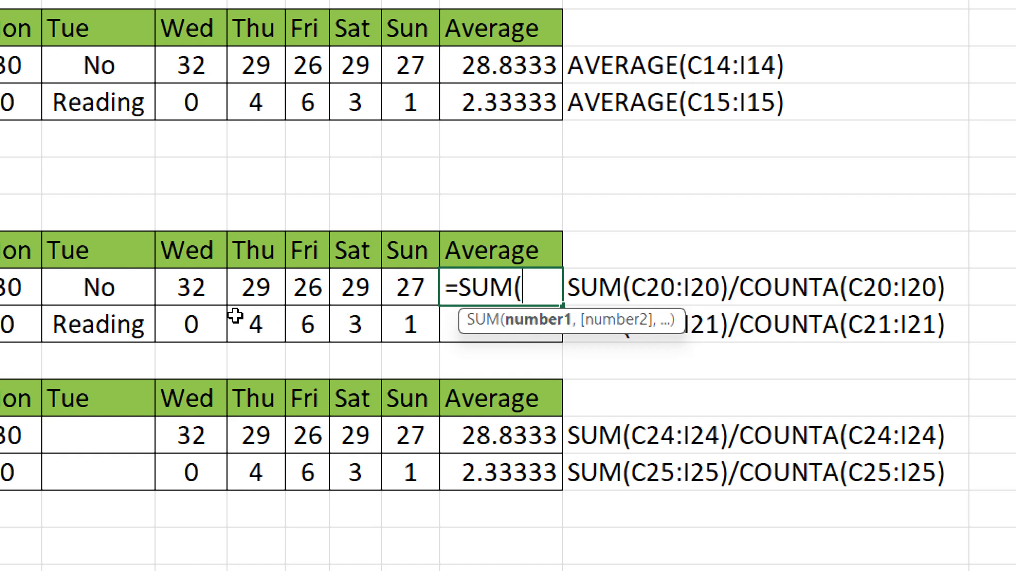
{"action": "left_click", "coordinate": [104, 298]}
{"action": "left_click_drag", "start_coordinate": [108, 299], "coordinate": [415, 288]}
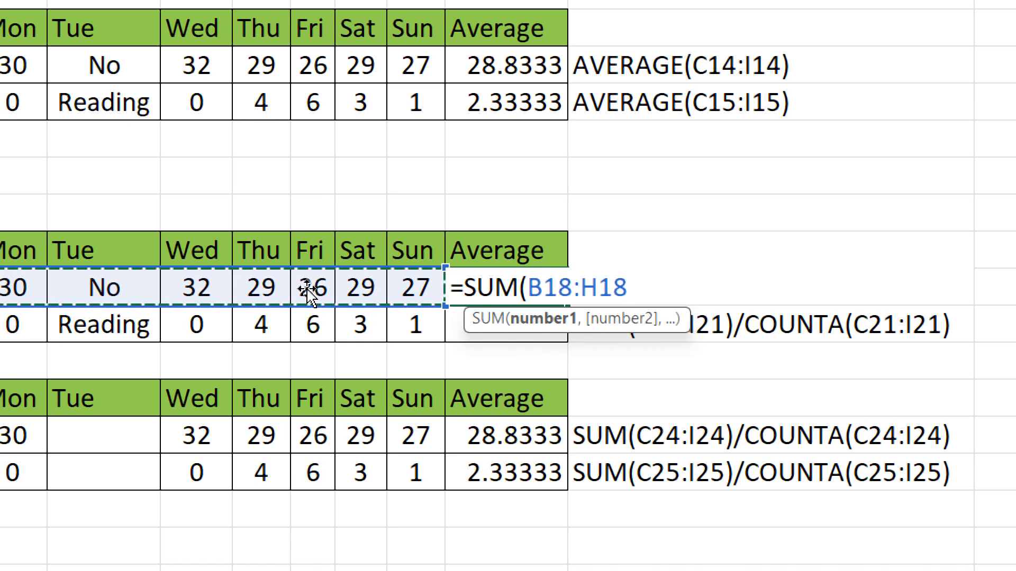
{"action": "type", "text": ")"}
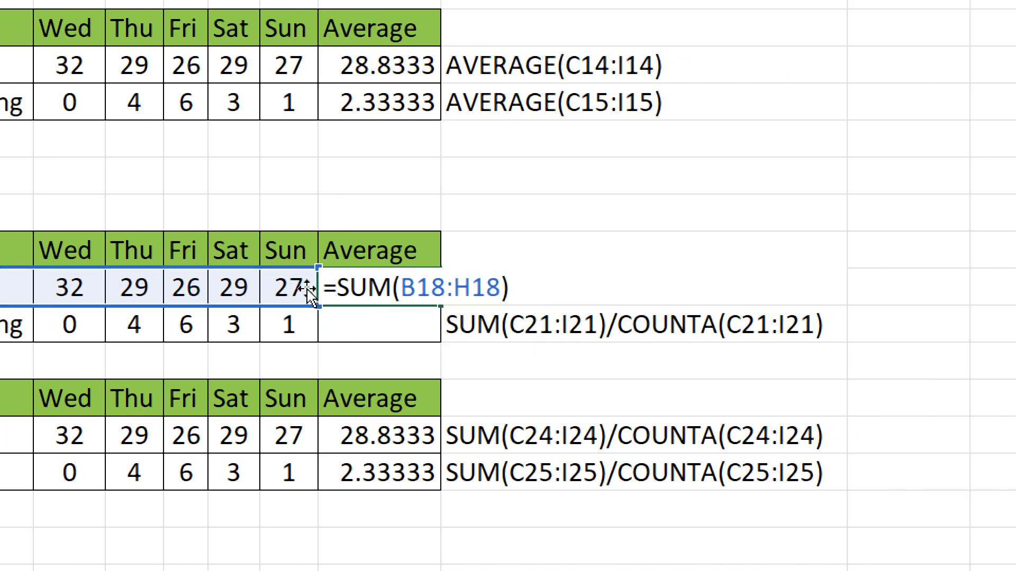
{"action": "type", "text": "/cou"}
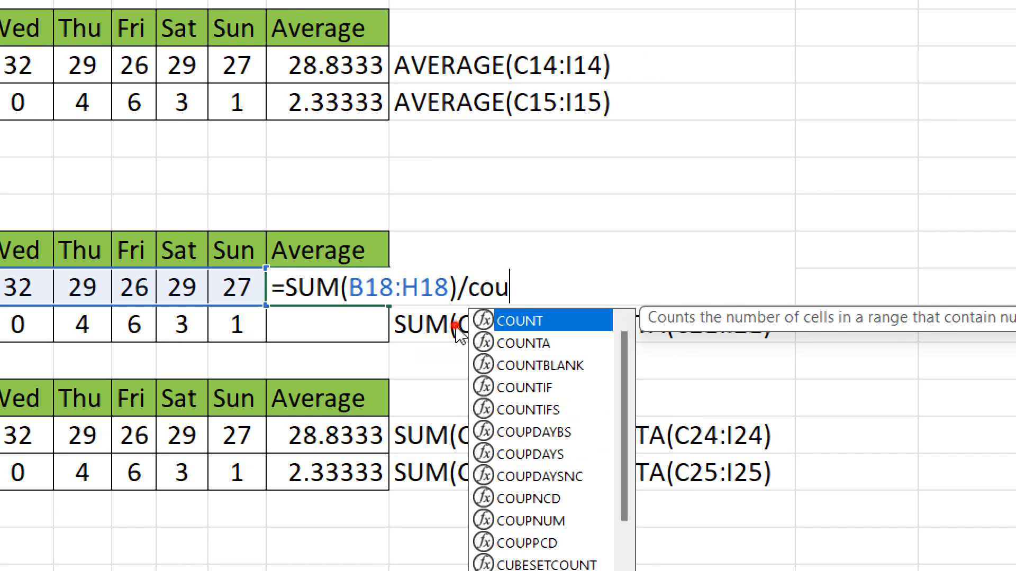
{"action": "key", "text": "Down"}
{"action": "key", "text": "Tab"}
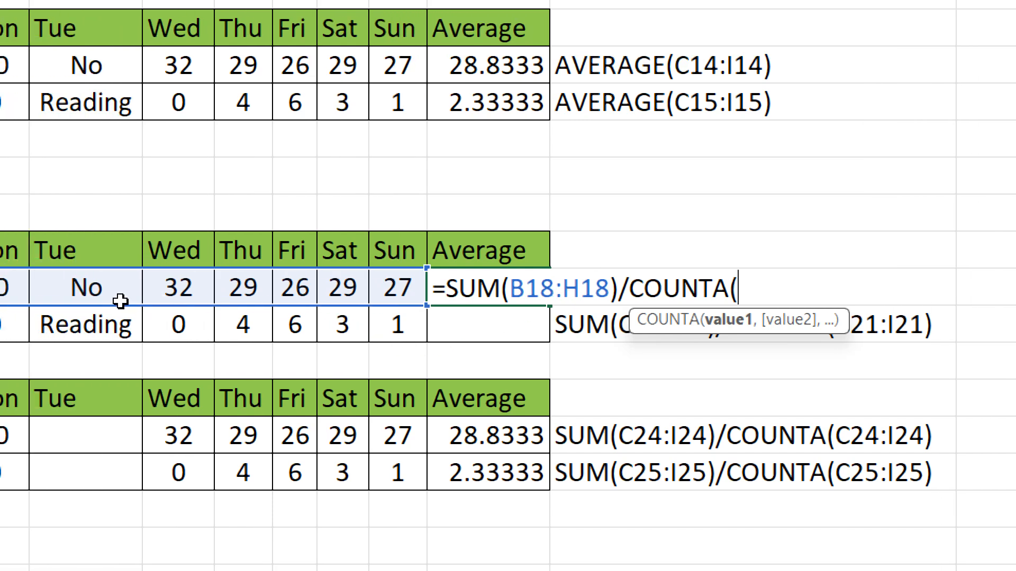
{"action": "left_click_drag", "start_coordinate": [39, 288], "coordinate": [327, 296]}
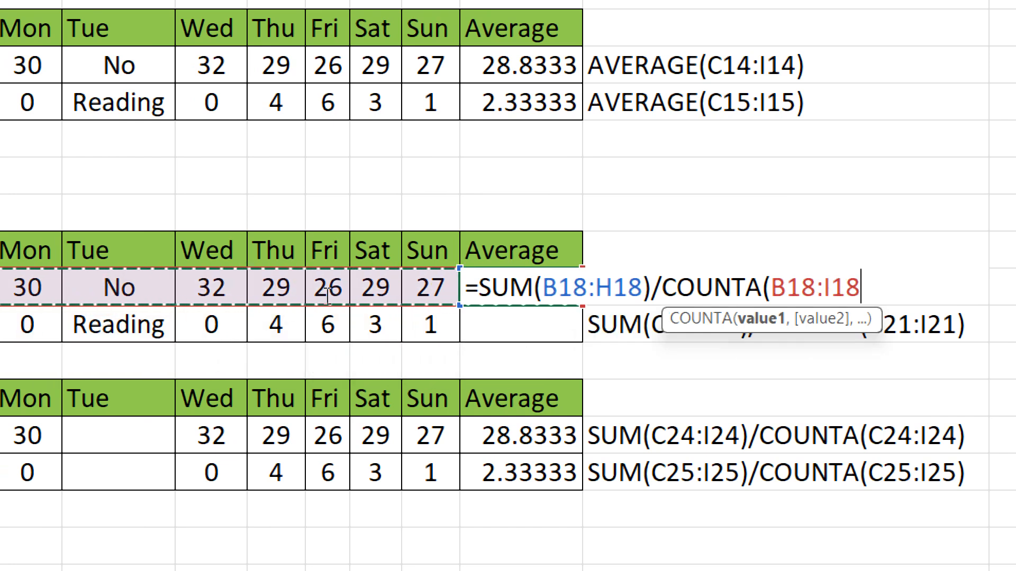
{"action": "type", "text": ")"}
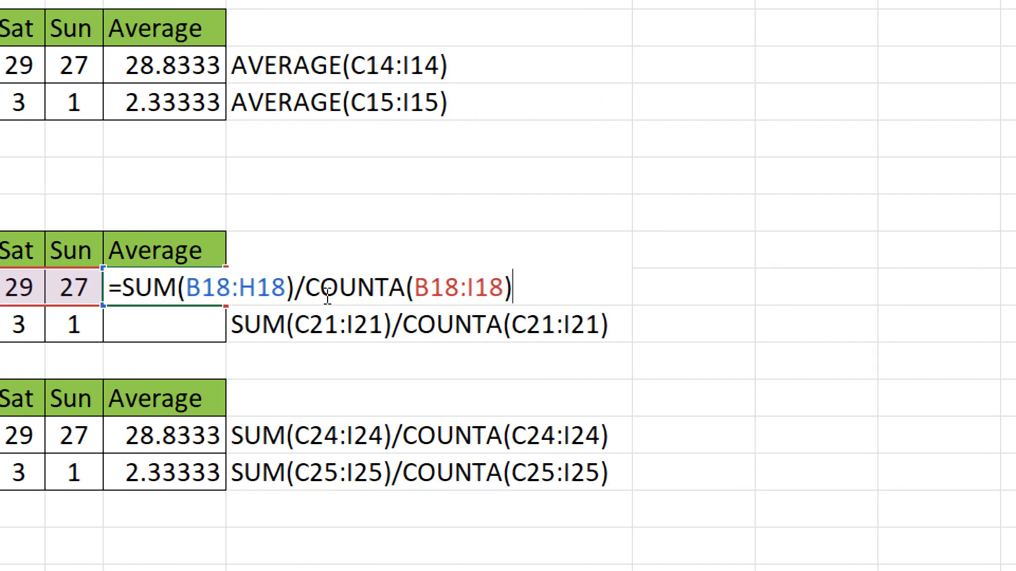
{"action": "key", "text": "Return"}
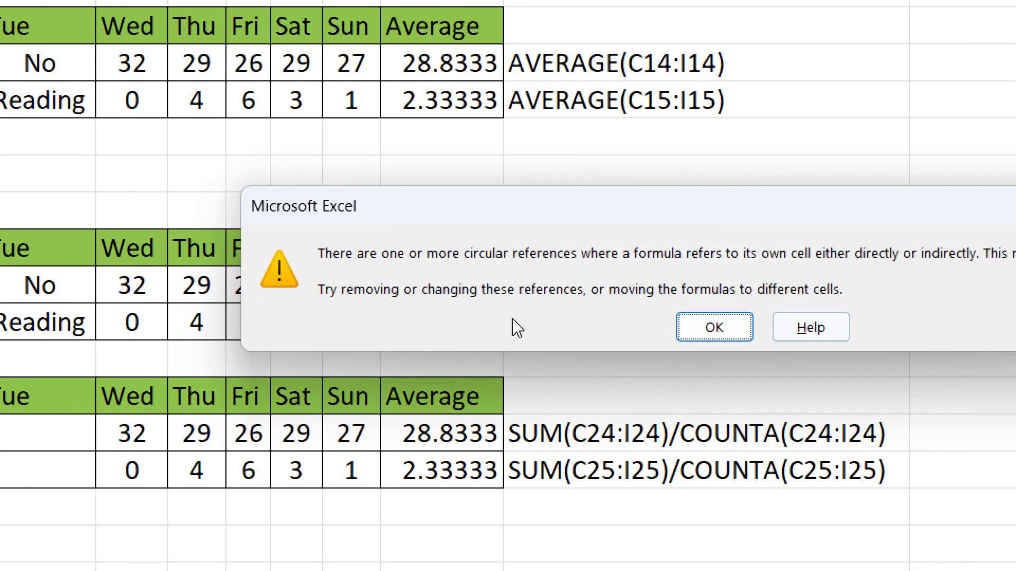
{"action": "key", "text": "Return"}
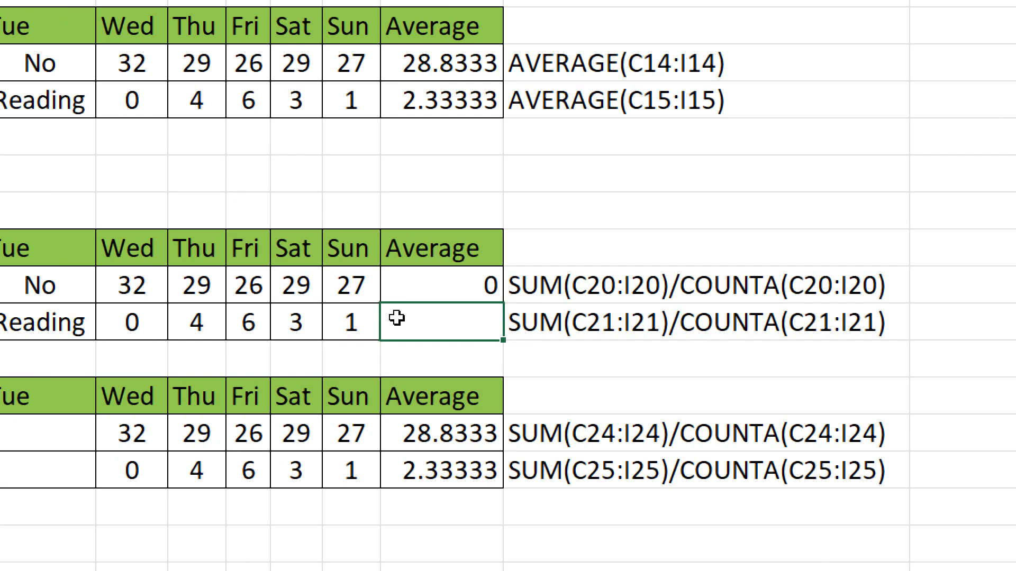
Step: Paste the =SUM(B18:H18)/COUNTA(B18:H18) average formula into the Temp Average cell I18
{"action": "key", "text": "ctrl+z"}
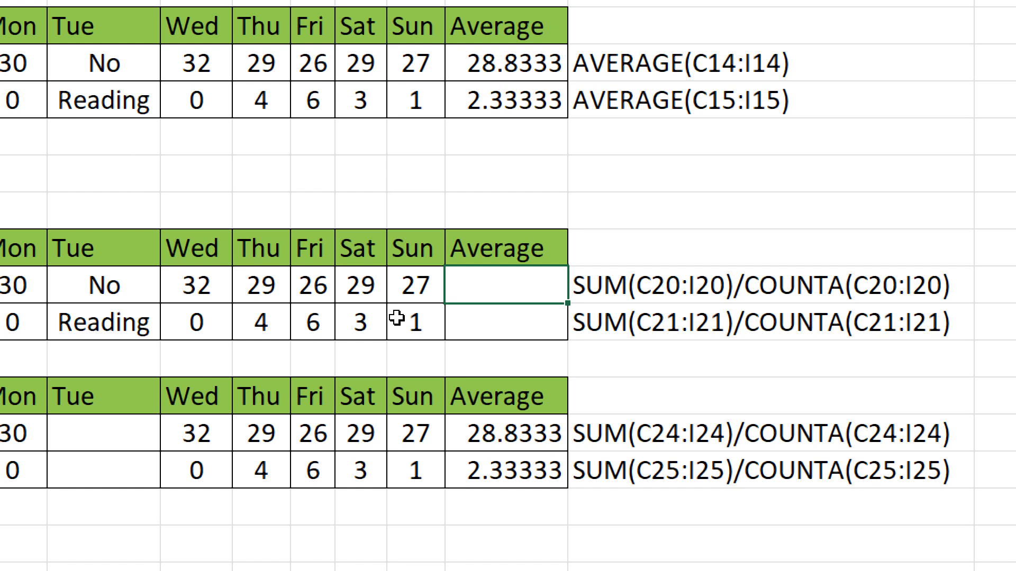
{"action": "key", "text": "ctrl+v"}
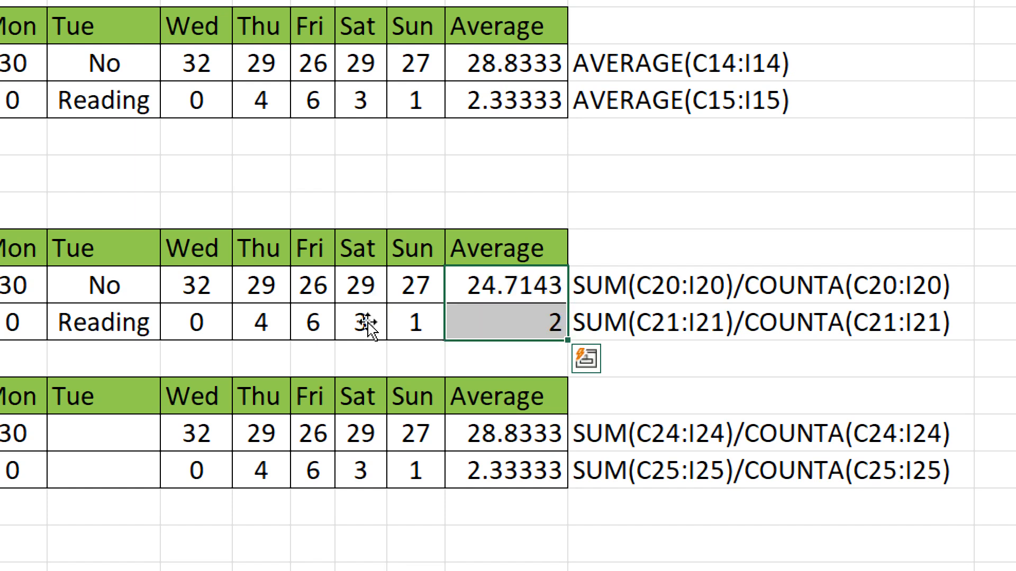
{"action": "key", "text": "Down"}
{"action": "key", "text": "Up"}
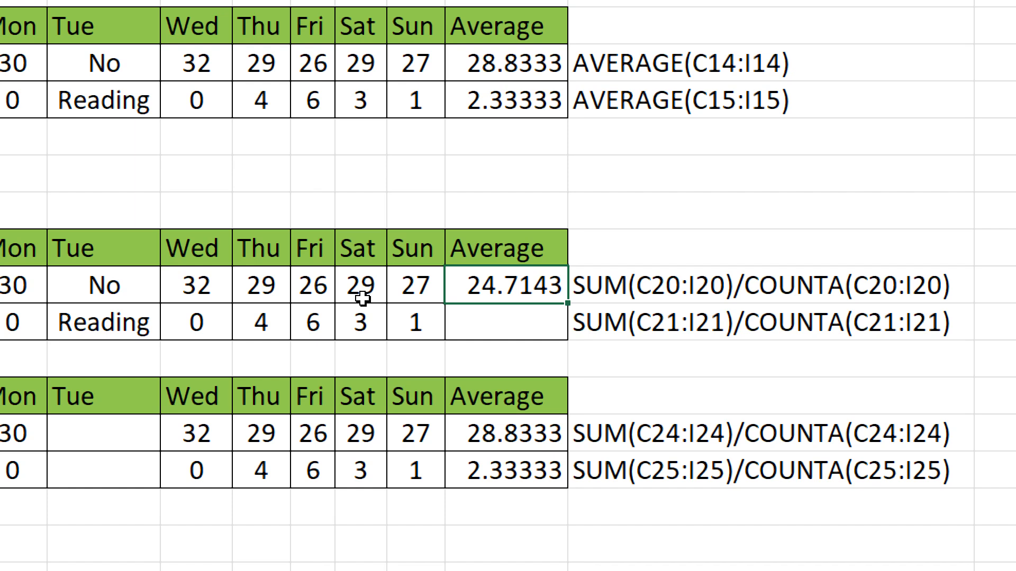
{"action": "key", "text": "F2"}
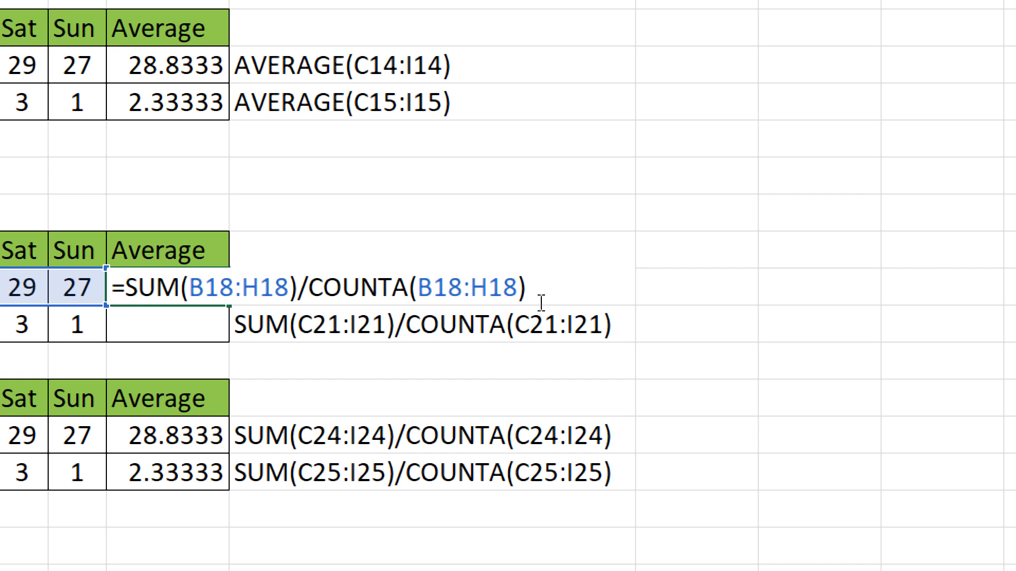
{"action": "key", "text": "Return"}
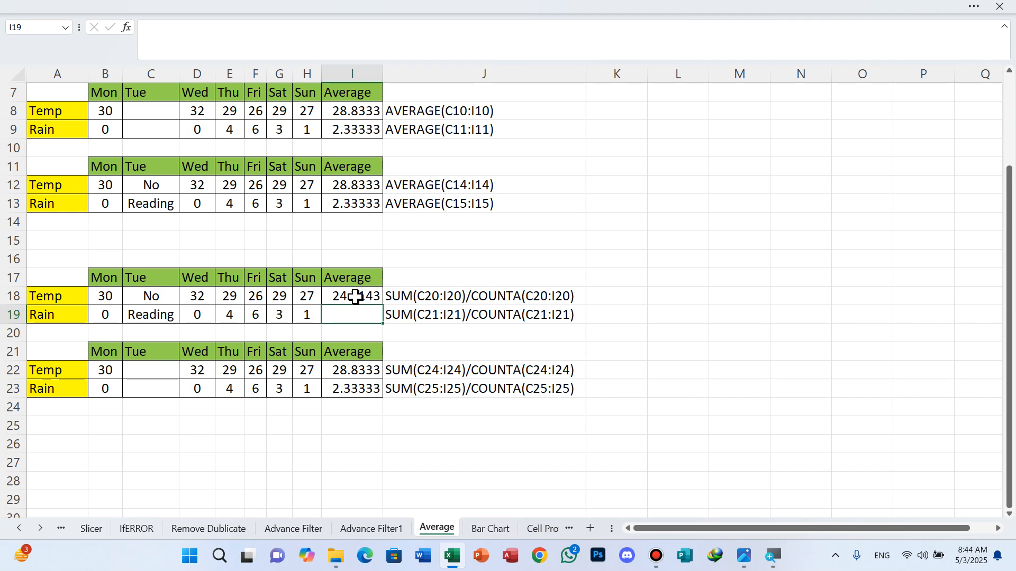
Step: Fill the I18 average formula down to I19 so the Rain row shows 2
{"action": "left_click", "coordinate": [355, 298]}
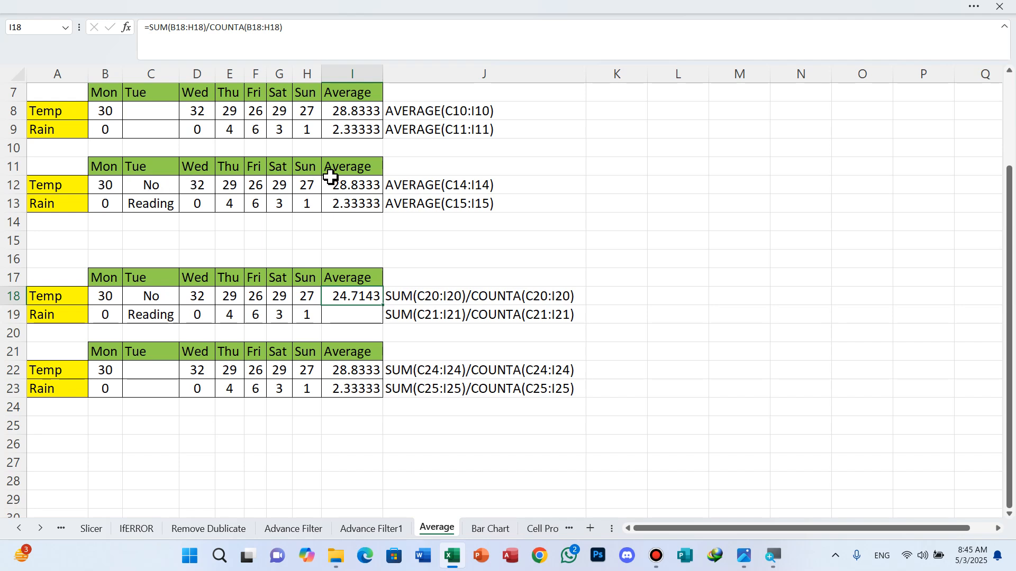
{"action": "left_click", "coordinate": [104, 186]}
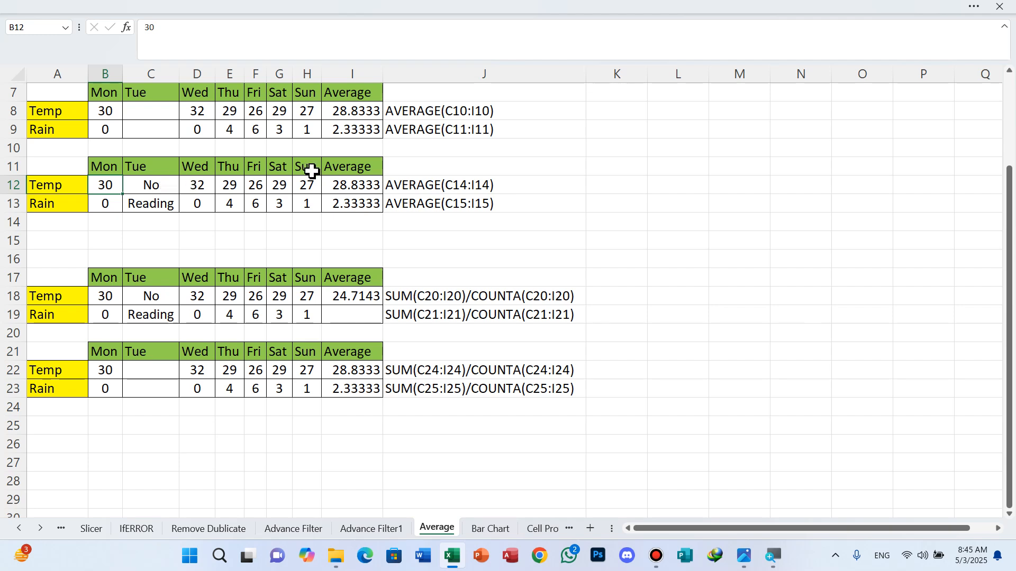
{"action": "left_click", "coordinate": [372, 302]}
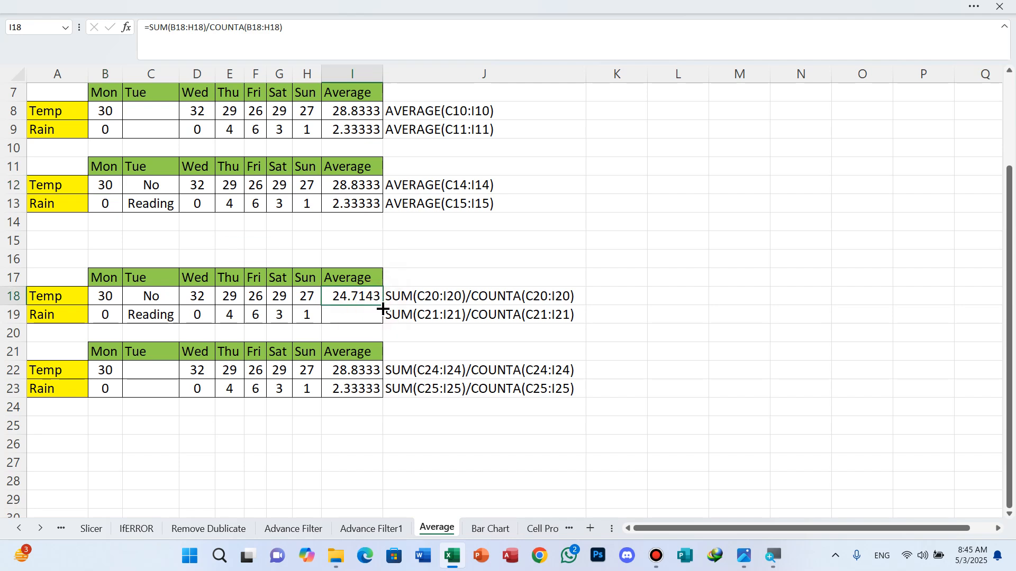
{"action": "left_click_drag", "start_coordinate": [383, 309], "coordinate": [380, 322]}
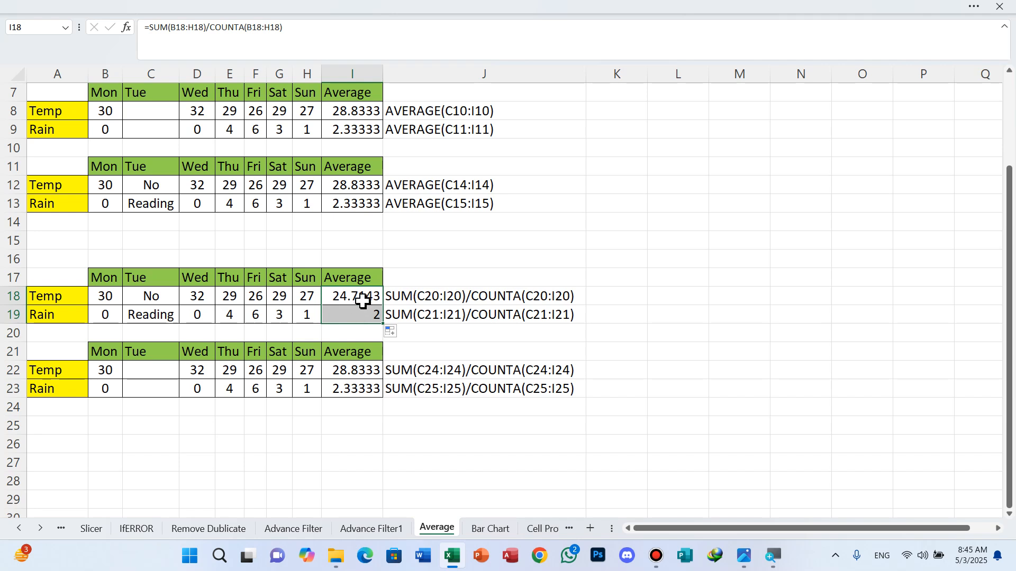
{"action": "left_click", "coordinate": [363, 373]}
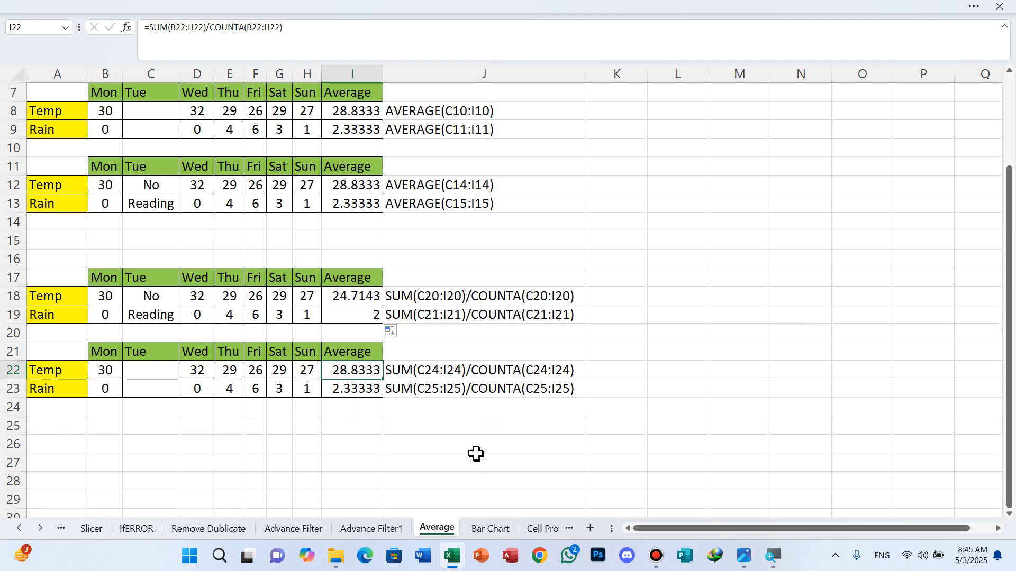
{"action": "left_click", "coordinate": [487, 529]}
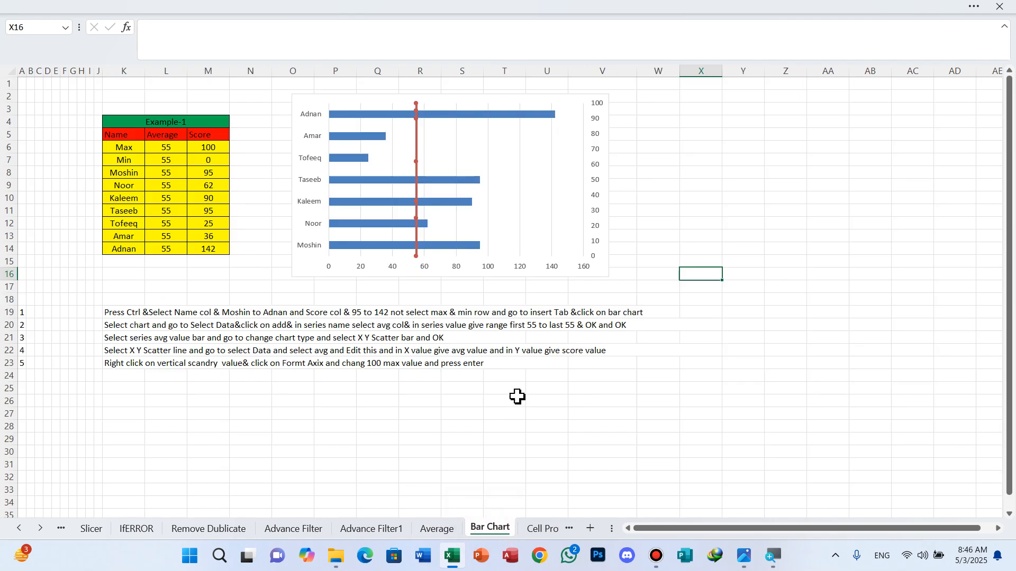
Step: Delete the existing bar chart and the empty leading columns A–I
{"action": "left_click", "coordinate": [473, 103]}
{"action": "key", "text": "Delete"}
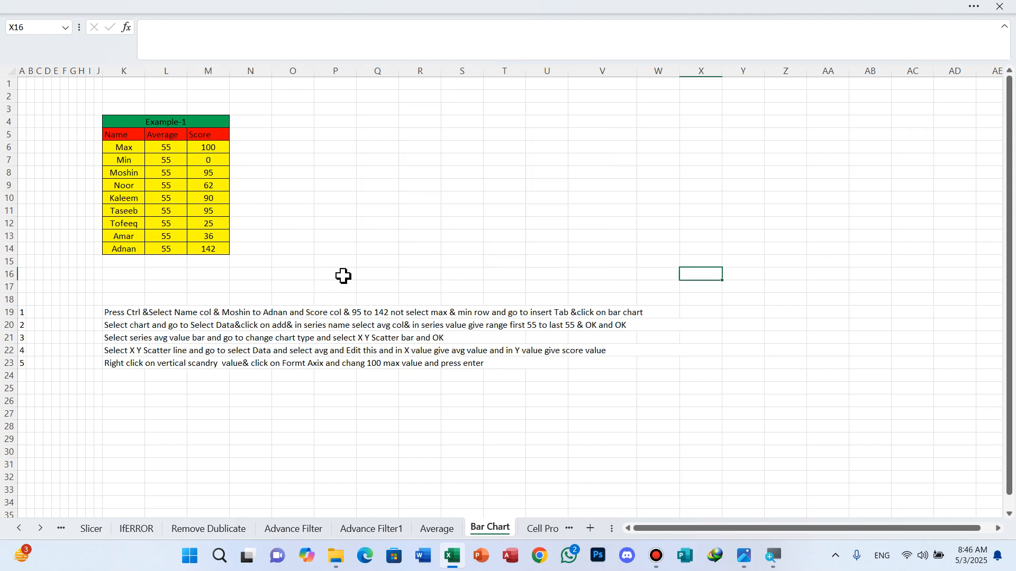
{"action": "left_click", "coordinate": [23, 63]}
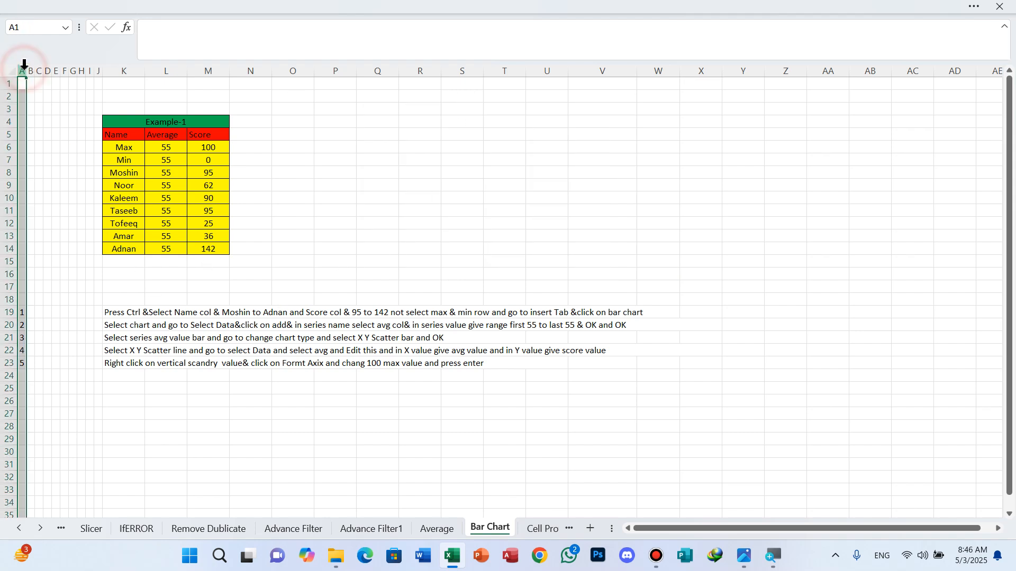
{"action": "key", "text": "ctrl+minus"}
{"action": "key", "text": "ctrl+minus"}
{"action": "key", "text": "ctrl+minus"}
{"action": "key", "text": "ctrl+minus"}
{"action": "key", "text": "ctrl+minus"}
{"action": "key", "text": "ctrl+minus"}
{"action": "key", "text": "ctrl+minus"}
{"action": "key", "text": "ctrl+minus"}
{"action": "key", "text": "ctrl+minus"}
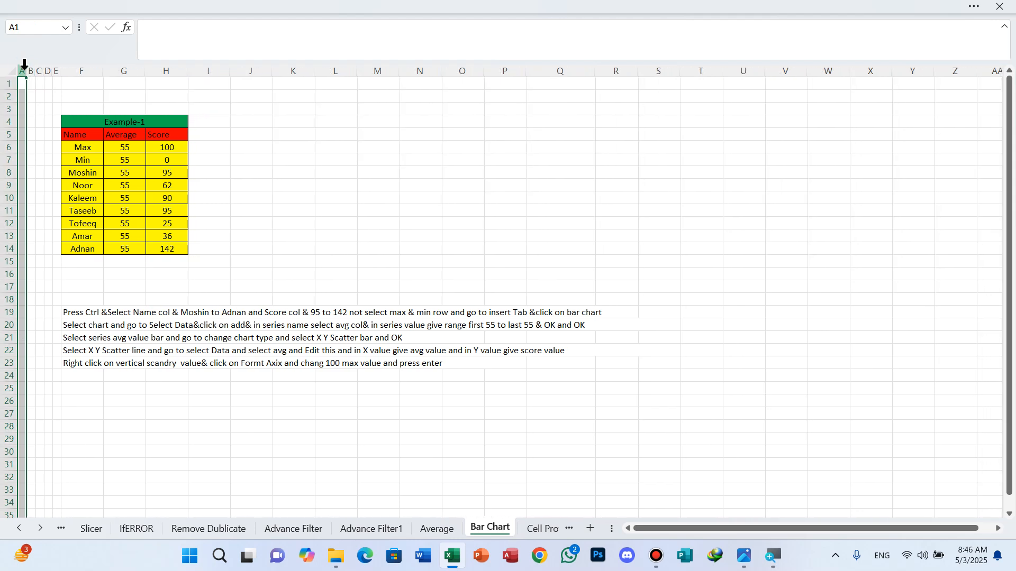
{"action": "key", "text": "ctrl+minus"}
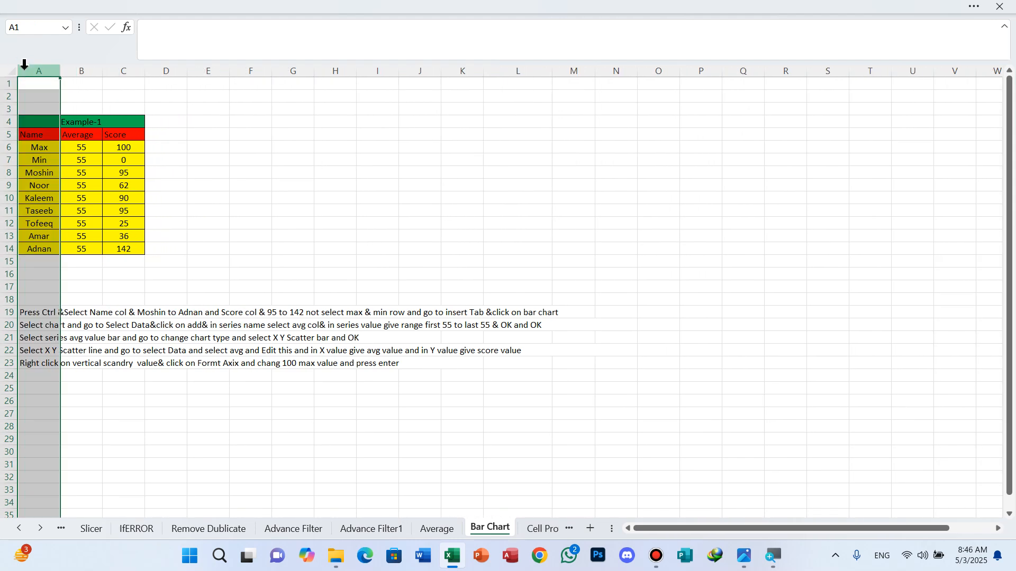
{"action": "left_click", "coordinate": [290, 199]}
Step: Delete the empty top rows so the Example-1 table starts at row 2
{"action": "scroll", "coordinate": [254, 222], "scroll_direction": "up", "scroll_amount": 6}
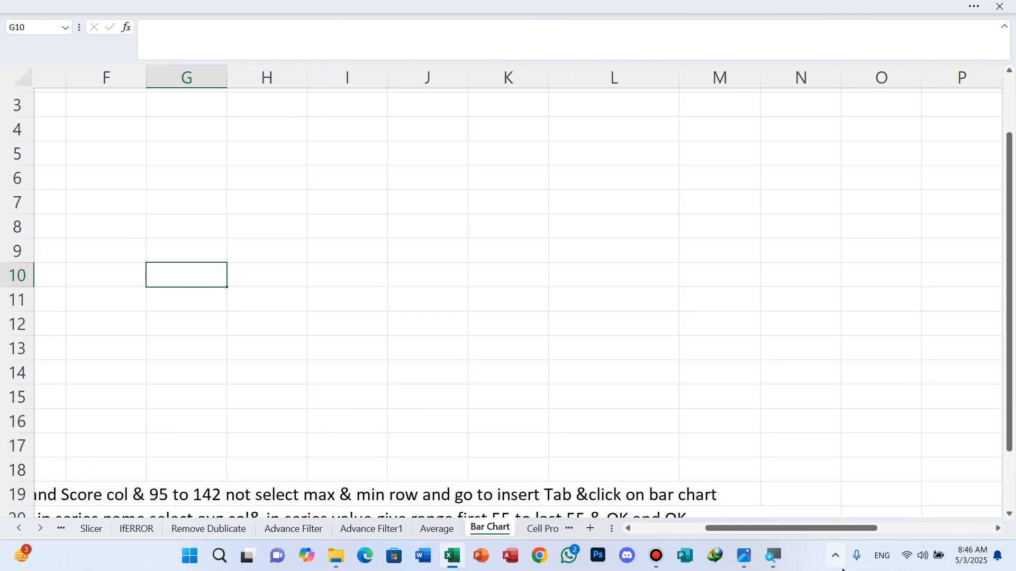
{"action": "left_click_drag", "start_coordinate": [779, 528], "coordinate": [604, 532]}
{"action": "scroll", "coordinate": [340, 311], "scroll_direction": "up", "scroll_amount": 2}
{"action": "scroll", "coordinate": [340, 311], "scroll_direction": "up", "scroll_amount": 3}
{"action": "scroll", "coordinate": [340, 311], "scroll_direction": "down", "scroll_amount": 2}
{"action": "scroll", "coordinate": [340, 311], "scroll_direction": "up", "scroll_amount": 1}
{"action": "left_click_drag", "start_coordinate": [706, 529], "coordinate": [580, 531]}
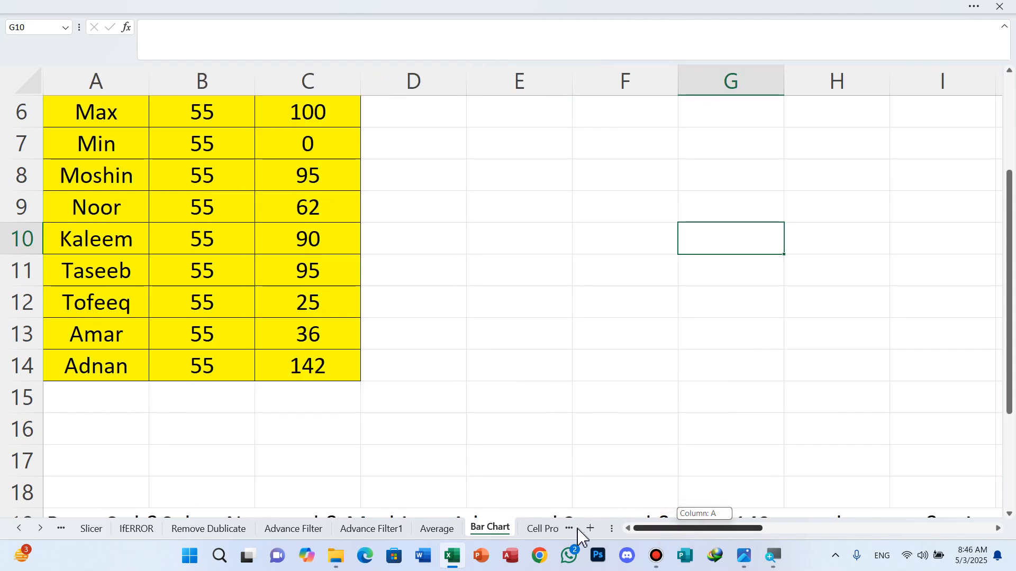
{"action": "scroll", "coordinate": [337, 322], "scroll_direction": "up", "scroll_amount": 2}
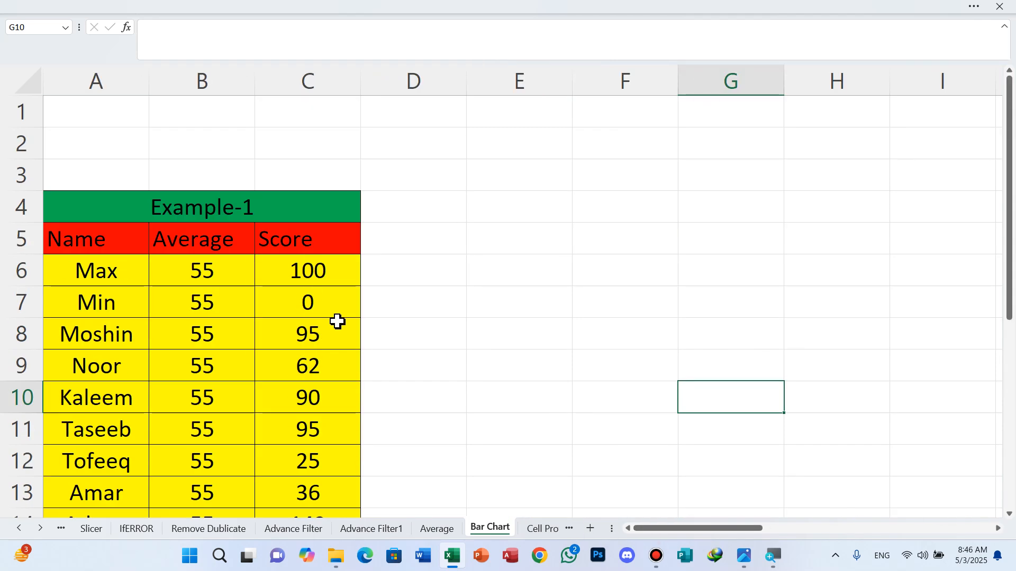
{"action": "left_click", "coordinate": [18, 105]}
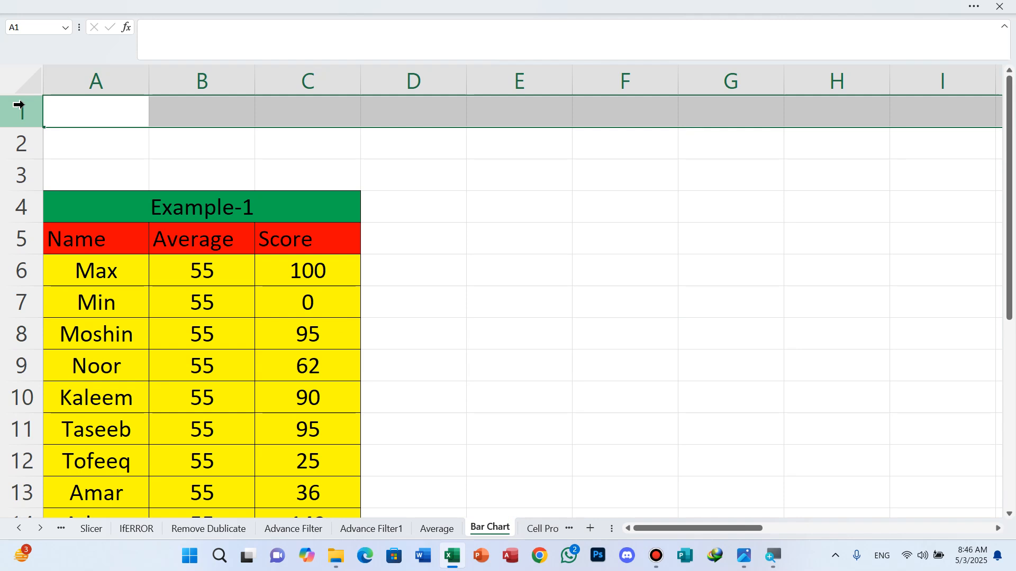
{"action": "key", "text": "ctrl+minus"}
{"action": "key", "text": "ctrl+minus"}
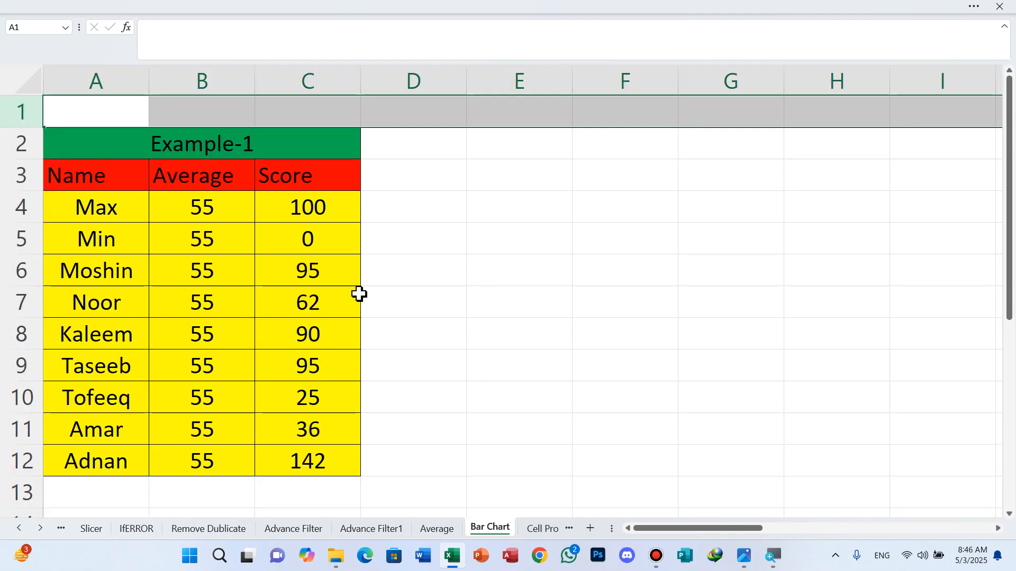
{"action": "left_click", "coordinate": [427, 300]}
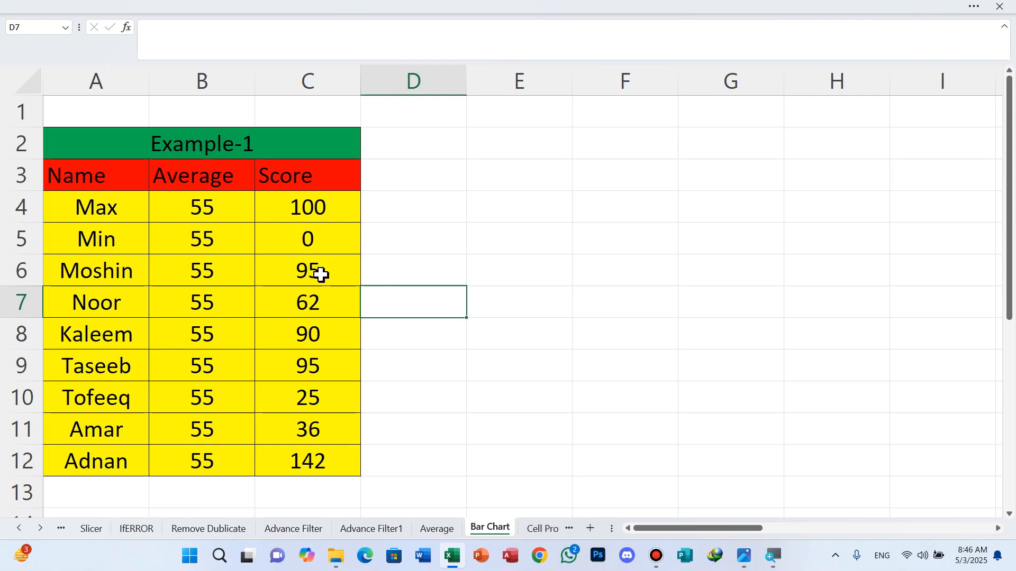
Step: Ctrl-select A3, A6:A12, C3 and C6:C12 (names and scores Moshin–Adnan), then show the ribbon
{"action": "left_click_drag", "start_coordinate": [323, 277], "coordinate": [324, 465]}
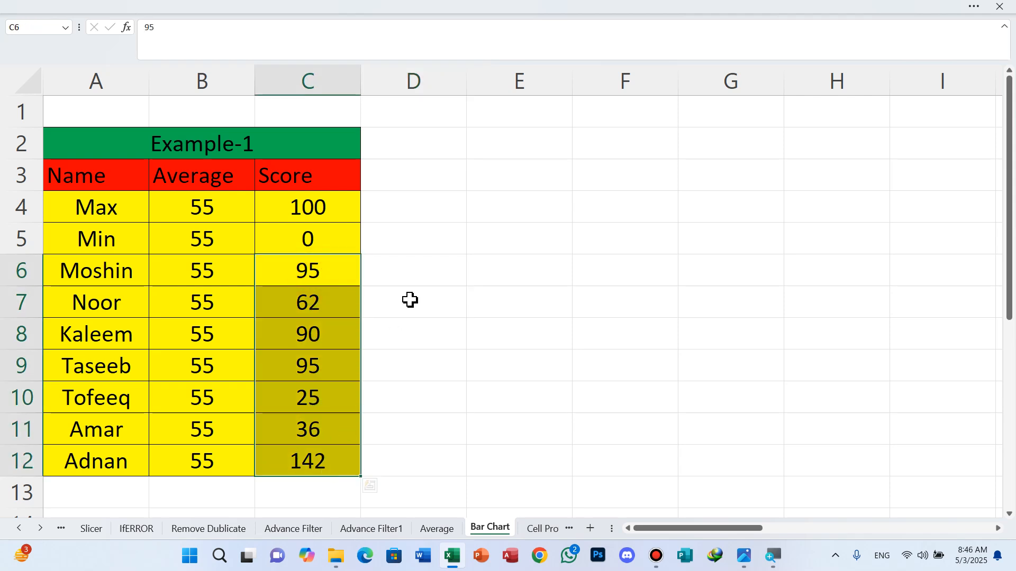
{"action": "left_click", "coordinate": [425, 263]}
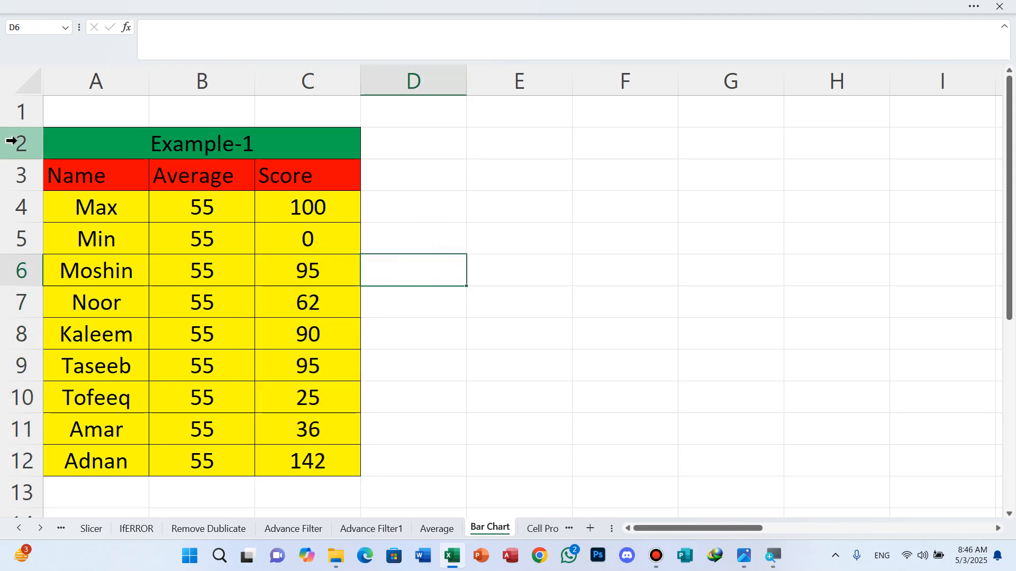
{"action": "left_click", "coordinate": [88, 177]}
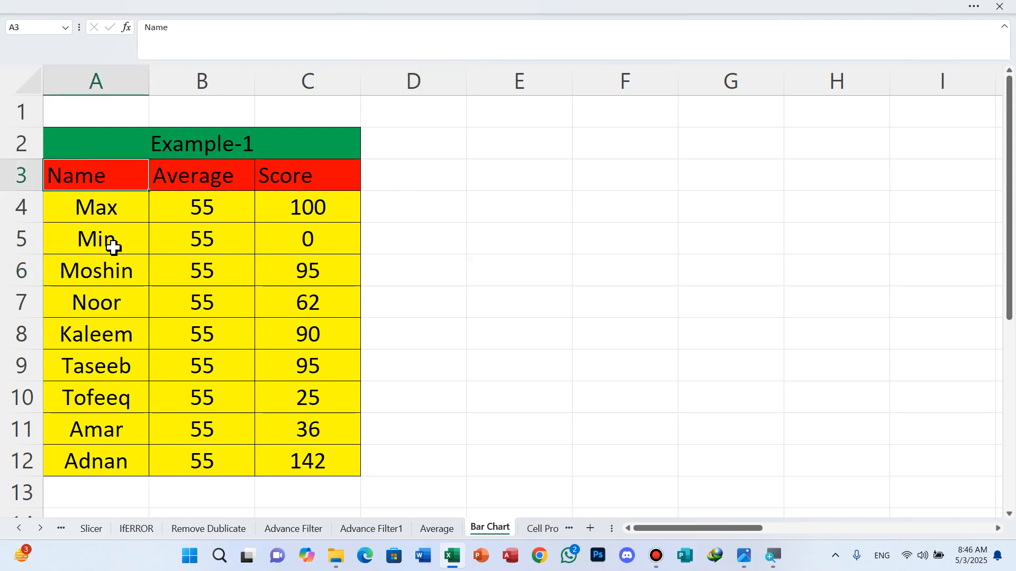
{"action": "left_click_drag", "start_coordinate": [96, 270], "coordinate": [103, 457]}
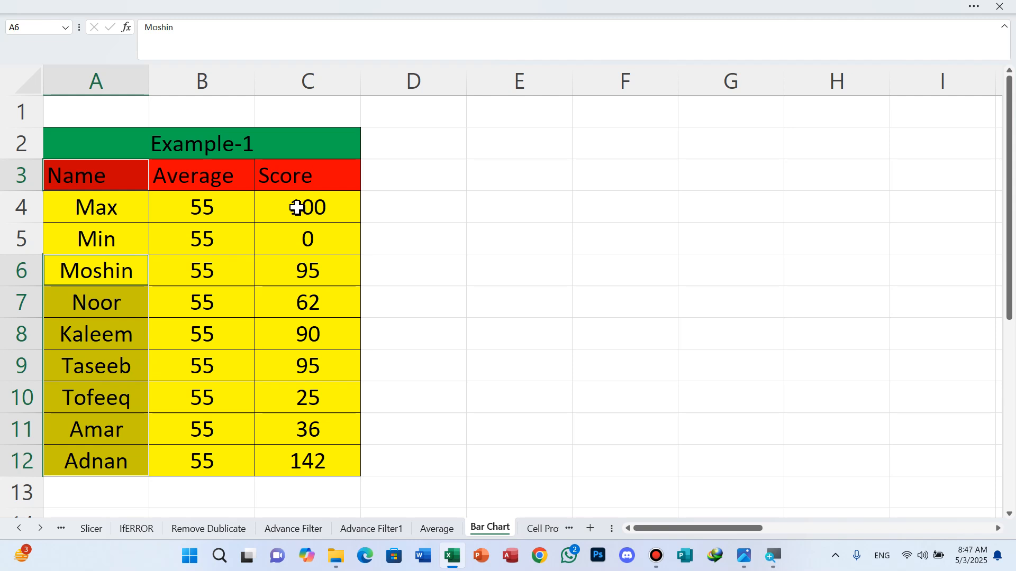
{"action": "left_click", "coordinate": [294, 173]}
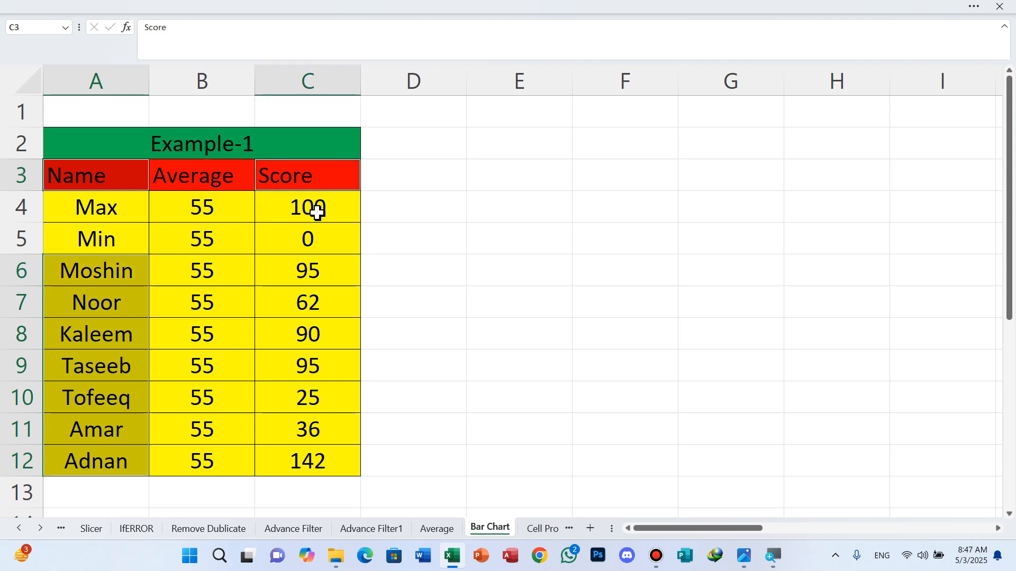
{"action": "left_click_drag", "start_coordinate": [315, 271], "coordinate": [312, 462]}
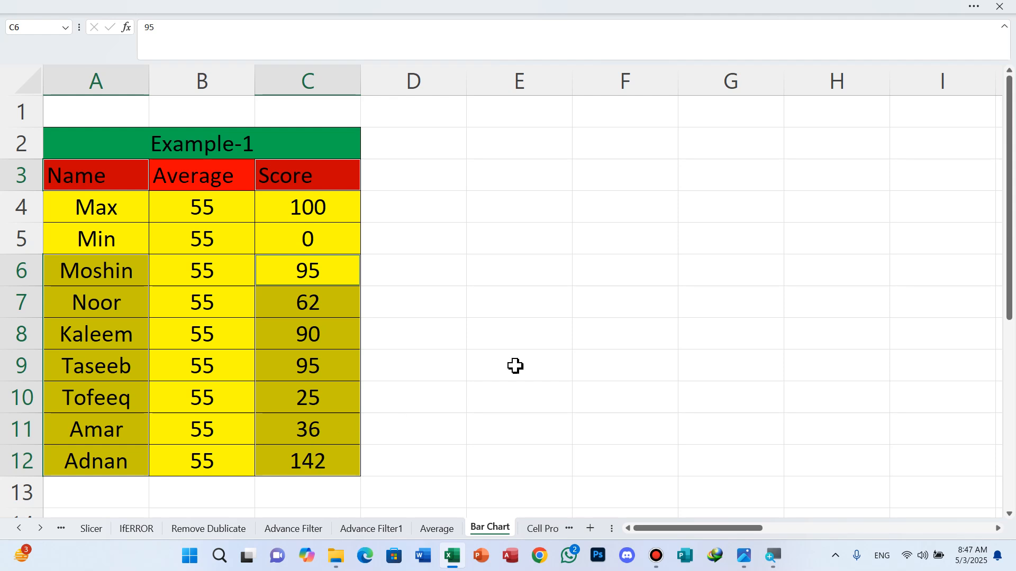
{"action": "left_click", "coordinate": [974, 6]}
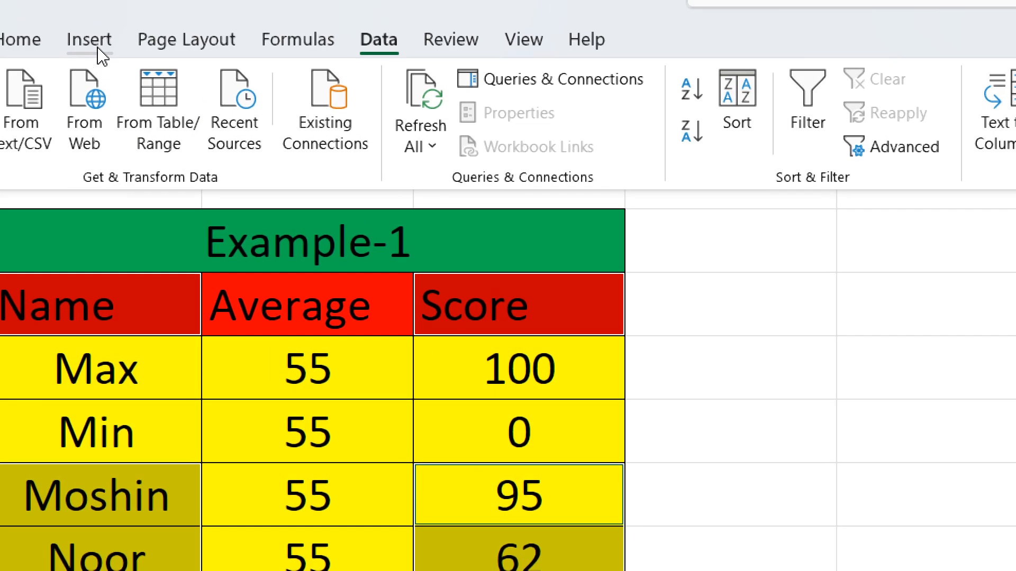
Step: Insert a bar chart of the selected data from the Column/Bar chart gallery
{"action": "left_click", "coordinate": [95, 45]}
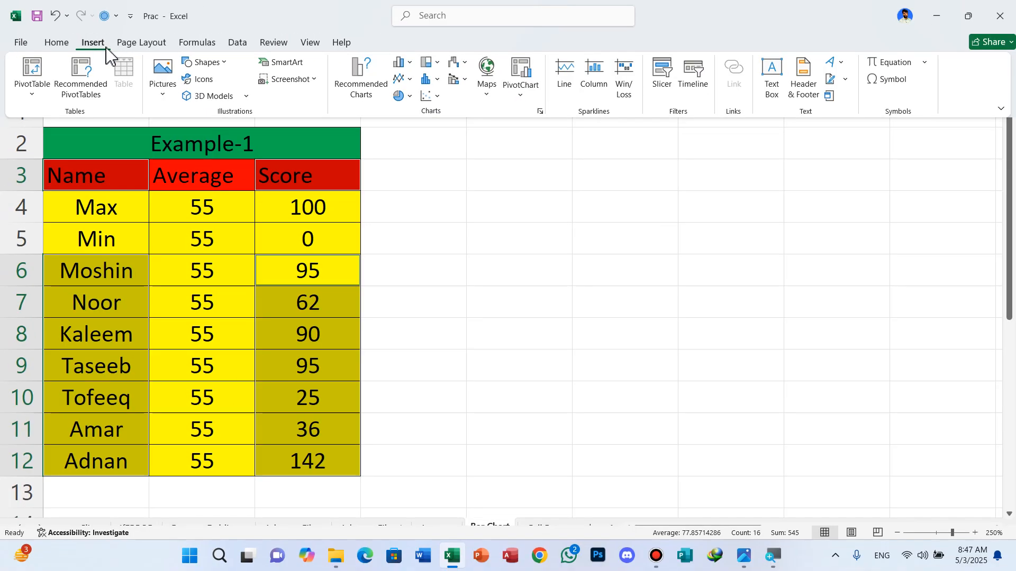
{"action": "left_click", "coordinate": [410, 63]}
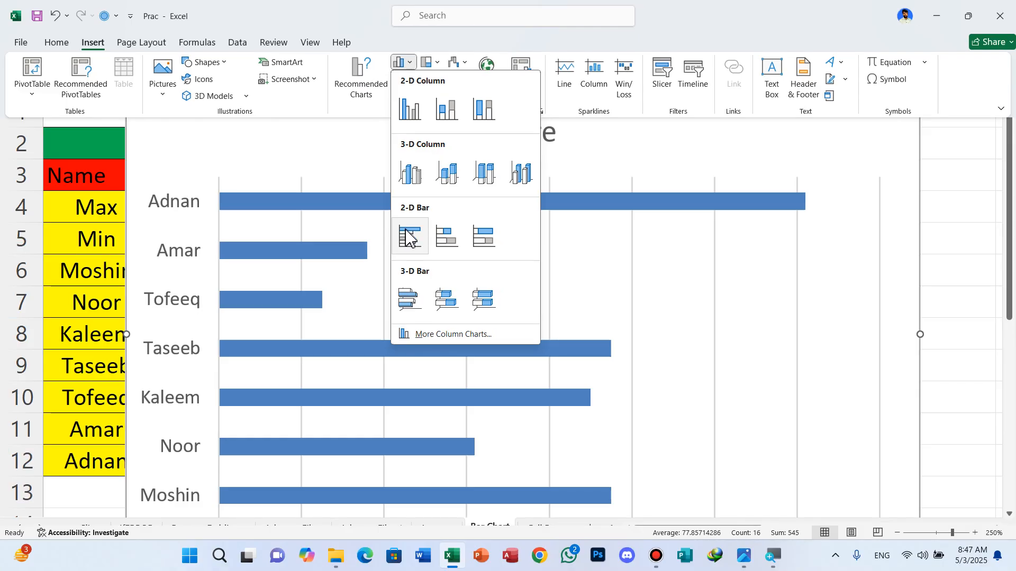
{"action": "left_click", "coordinate": [408, 239]}
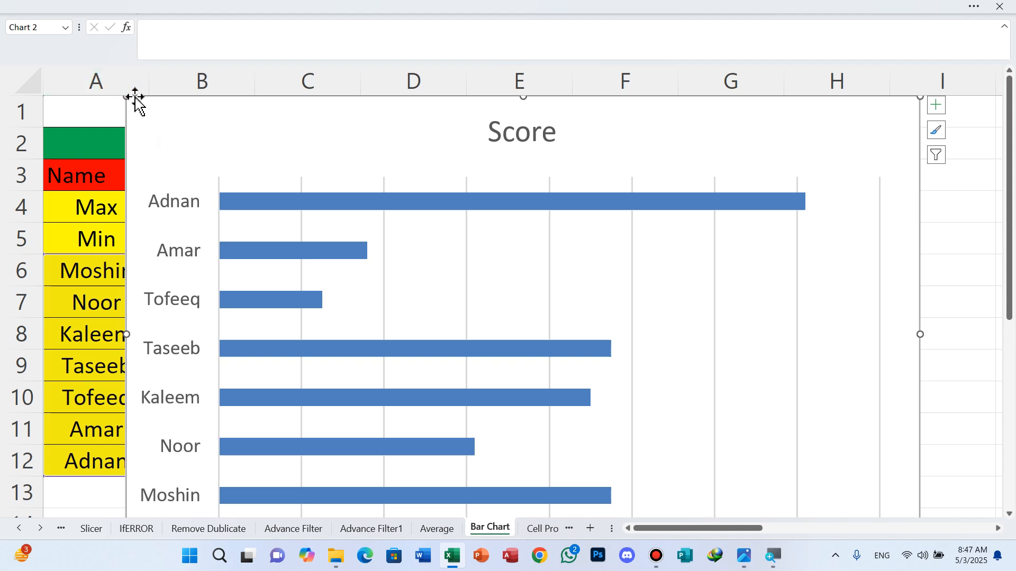
Step: Move the chart to D2 beside the table and resize it to fit alongside the data
{"action": "left_click_drag", "start_coordinate": [130, 99], "coordinate": [331, 216]}
{"action": "left_click_drag", "start_coordinate": [480, 252], "coordinate": [529, 158]}
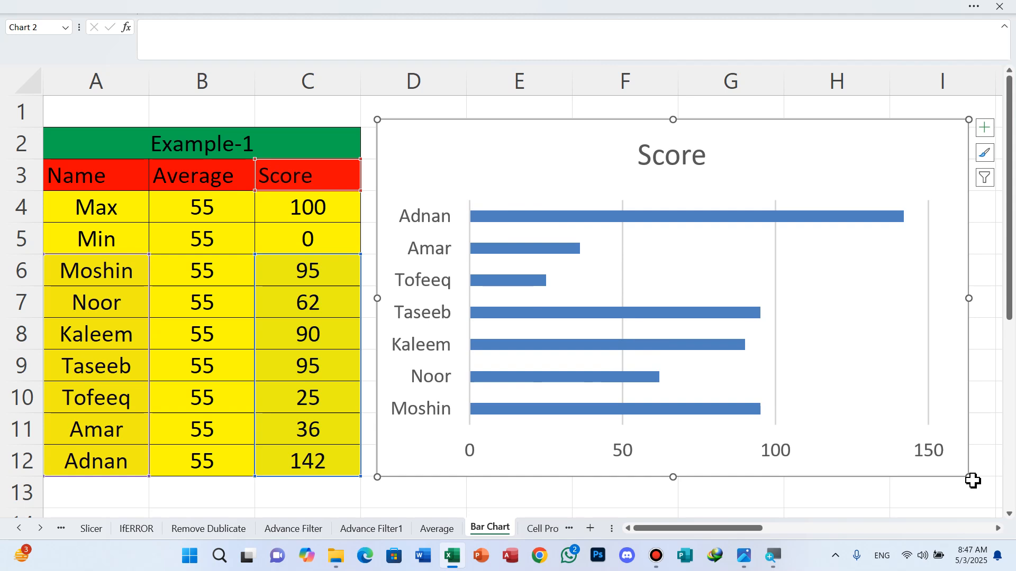
{"action": "left_click_drag", "start_coordinate": [969, 477], "coordinate": [897, 423]}
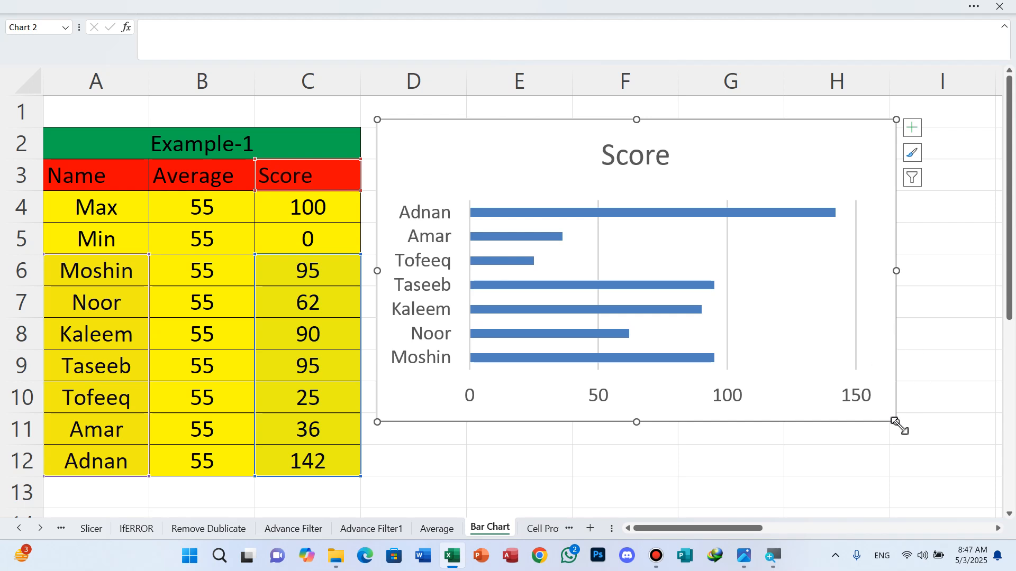
{"action": "left_click_drag", "start_coordinate": [896, 423], "coordinate": [953, 473]}
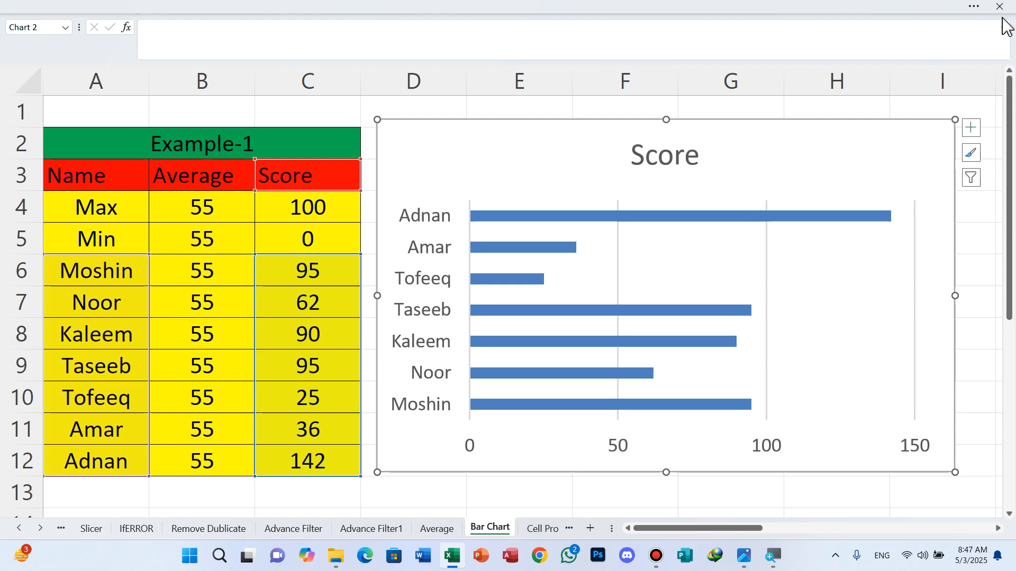
{"action": "left_click", "coordinate": [974, 7]}
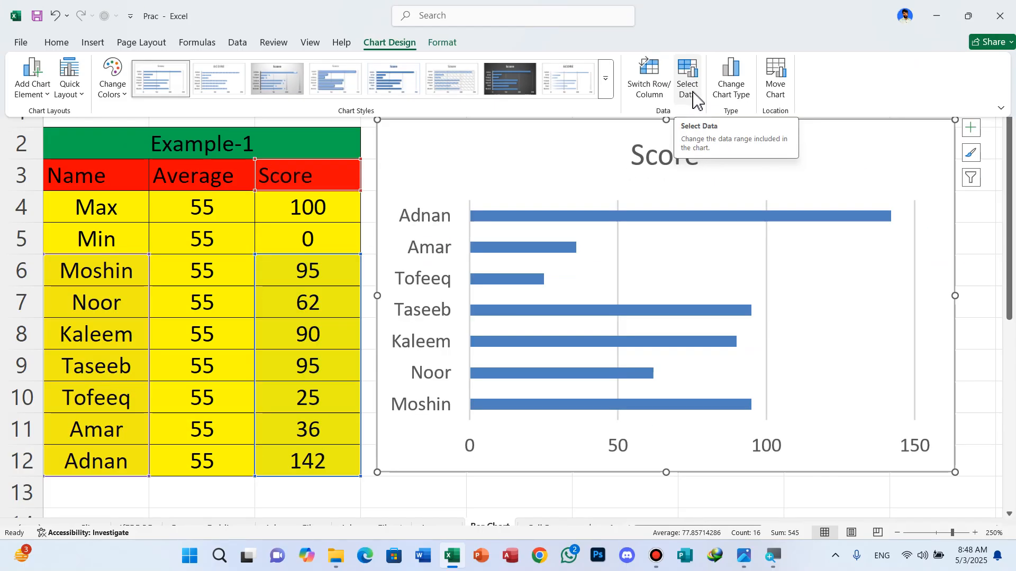
Step: Open Select Data on the Chart Design tab for the Score chart
{"action": "left_click", "coordinate": [695, 100]}
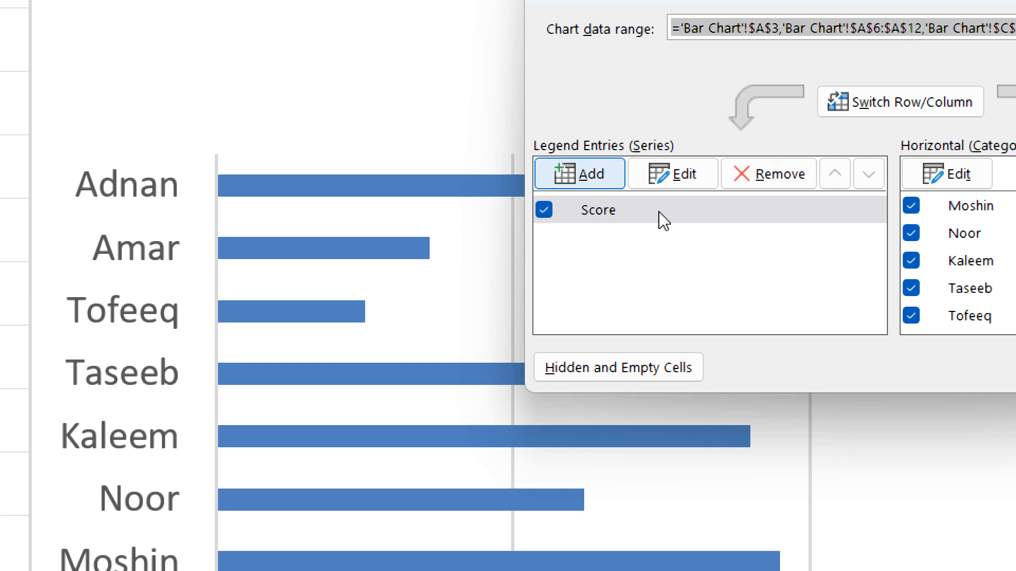
Step: Add a series named from B3 (Average) with values B4:B12 to the chart
{"action": "left_click", "coordinate": [582, 173]}
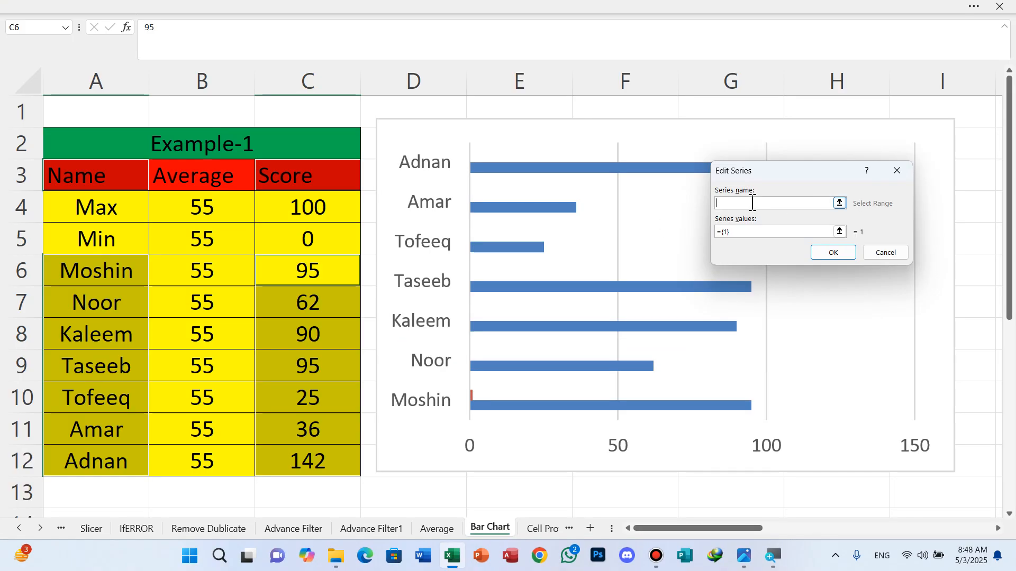
{"action": "left_click", "coordinate": [220, 182]}
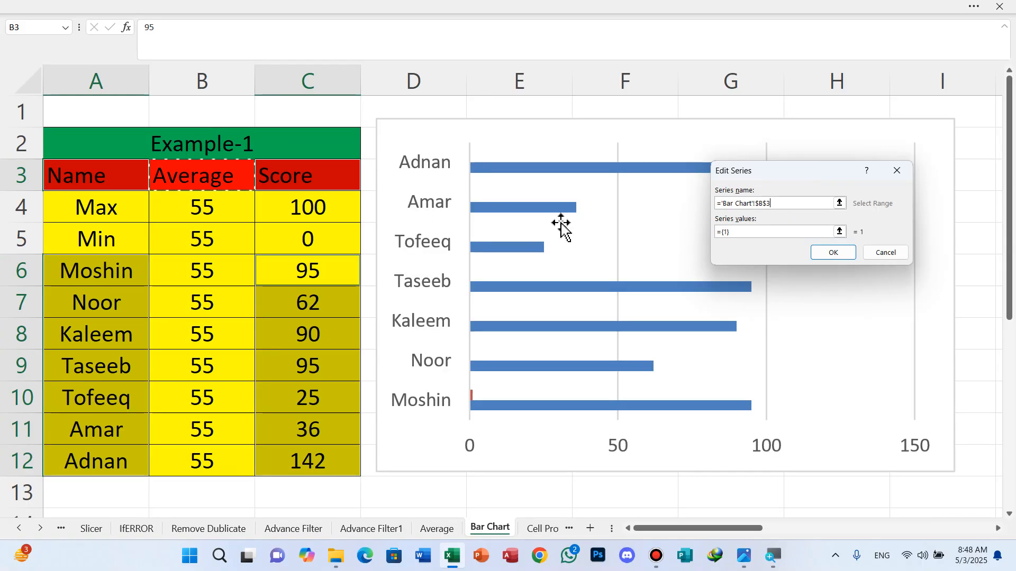
{"action": "left_click", "coordinate": [768, 231]}
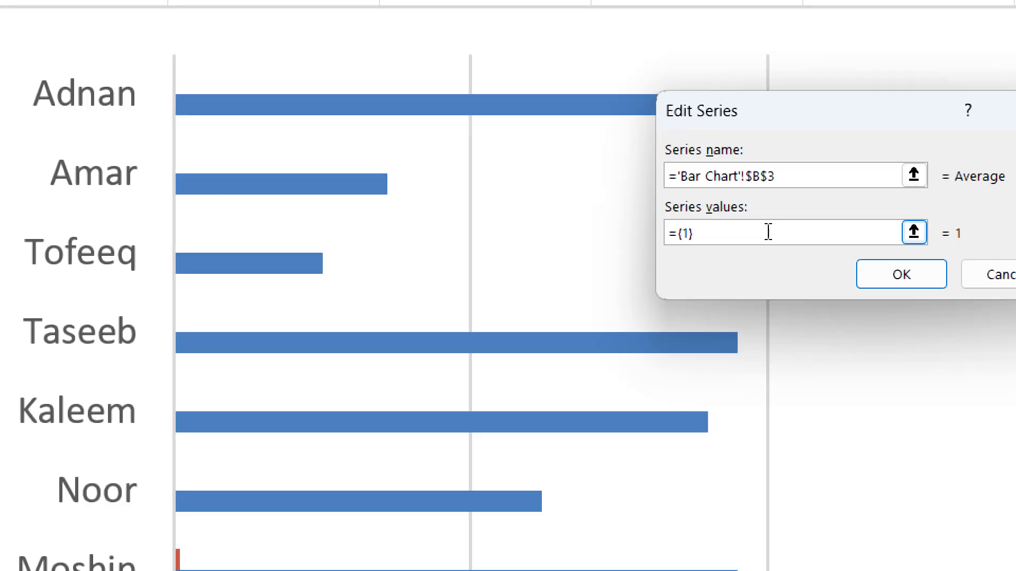
{"action": "key", "text": "BackSpace"}
{"action": "key", "text": "BackSpace"}
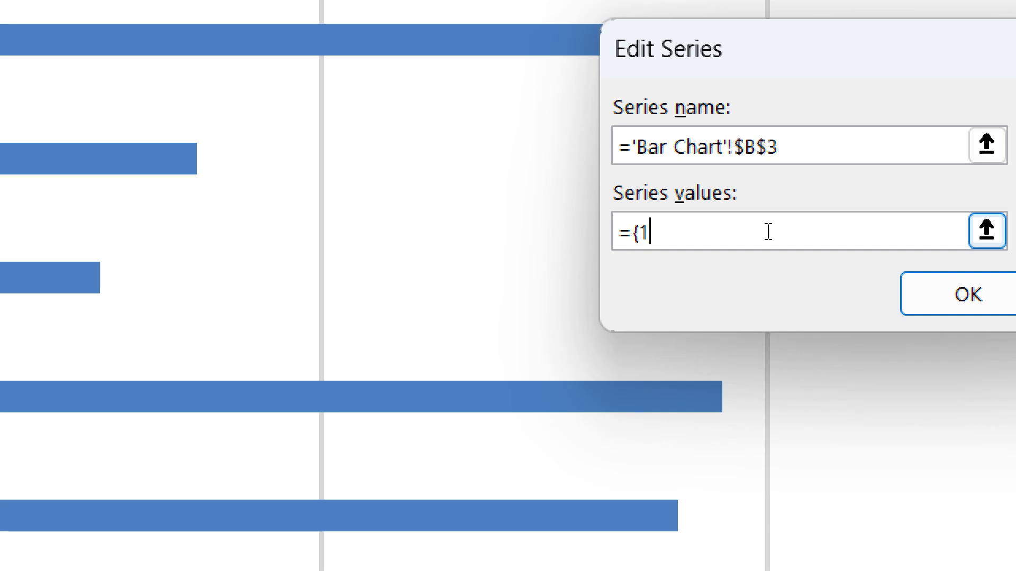
{"action": "key", "text": "BackSpace"}
{"action": "key", "text": "BackSpace"}
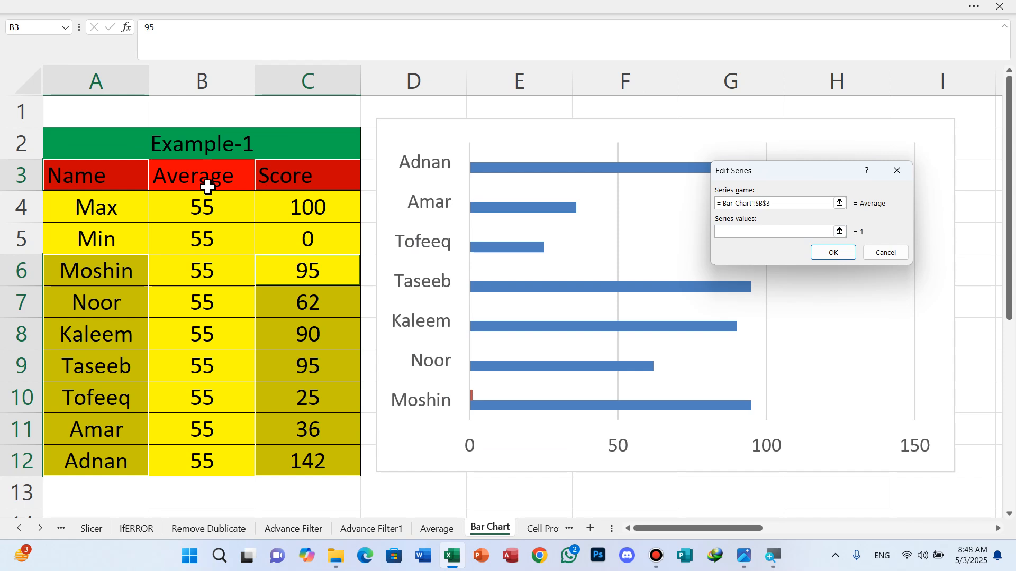
{"action": "left_click_drag", "start_coordinate": [204, 201], "coordinate": [209, 454]}
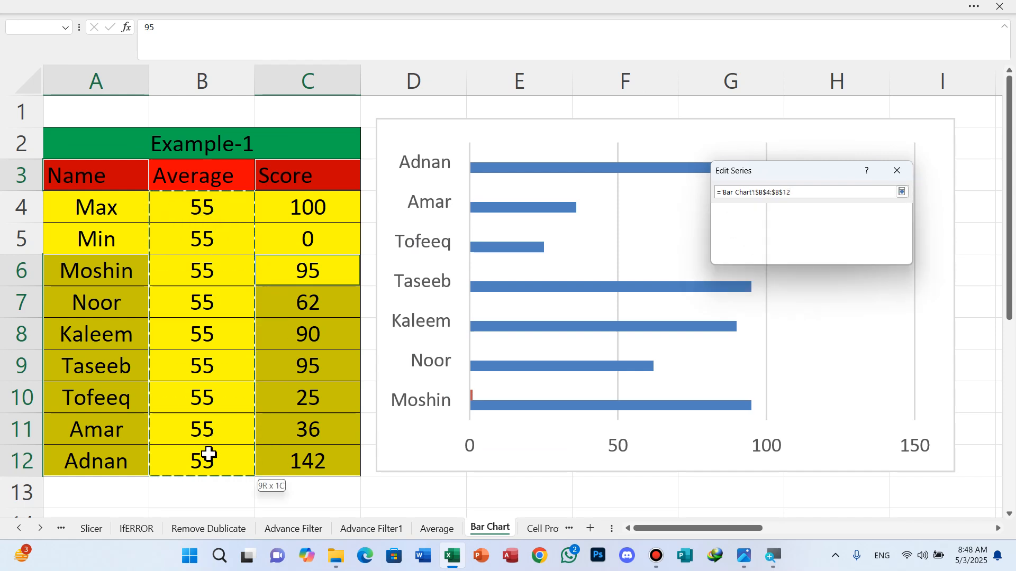
{"action": "left_click", "coordinate": [832, 254]}
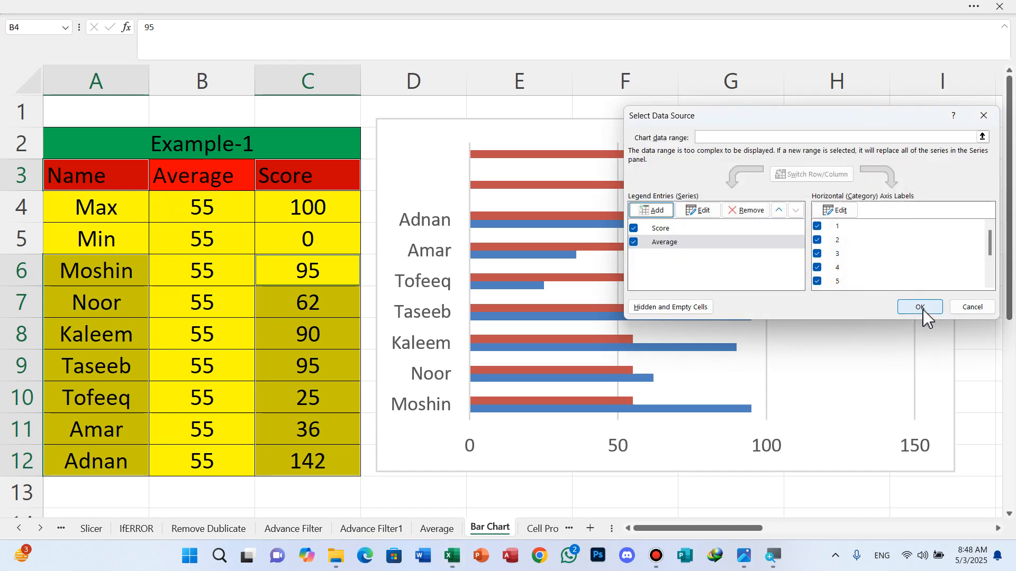
{"action": "left_click", "coordinate": [920, 308]}
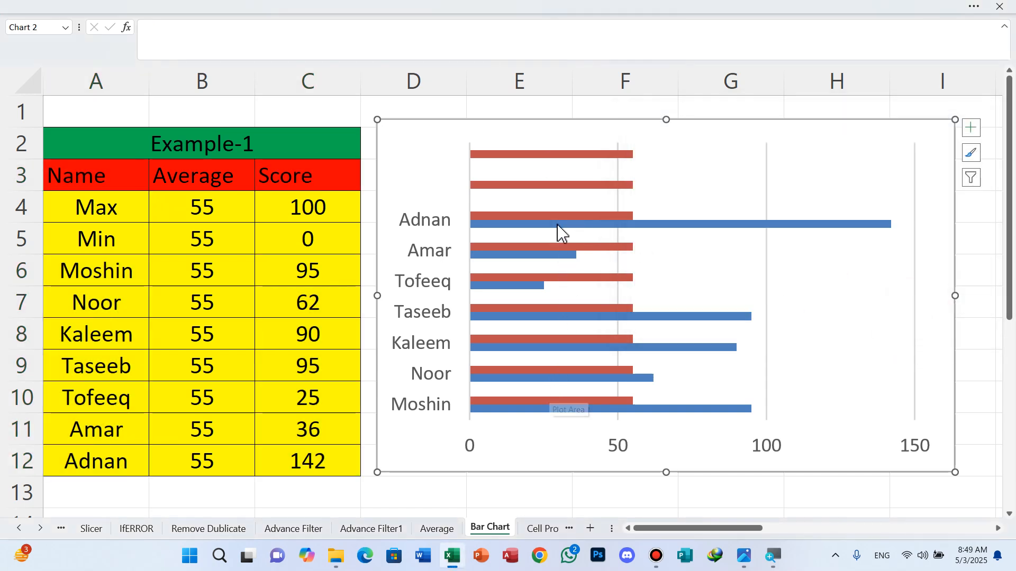
Step: Change the Average series to Scatter with Smooth Lines and Markers in a Combo chart
{"action": "left_click", "coordinate": [565, 155]}
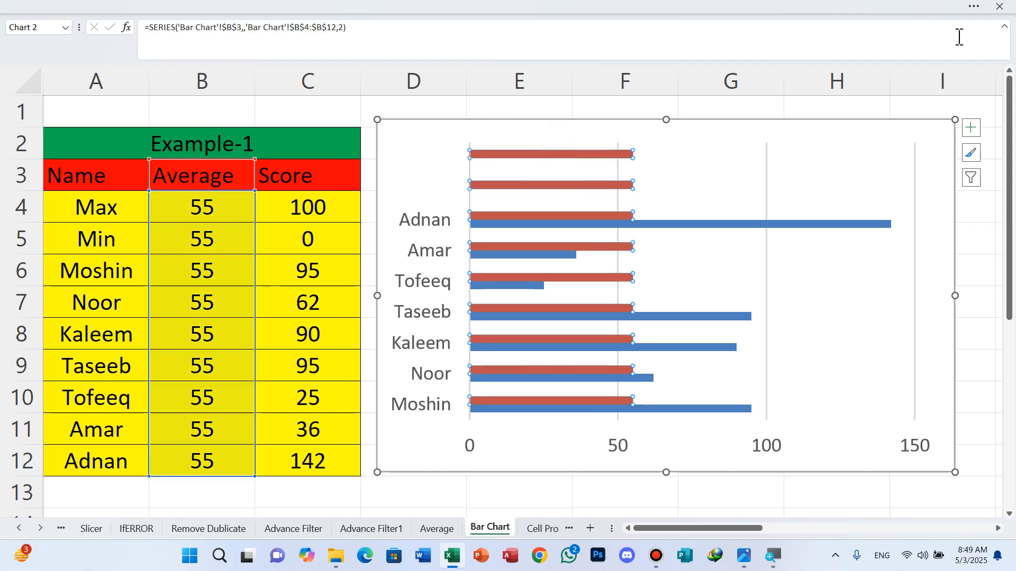
{"action": "left_click", "coordinate": [974, 6]}
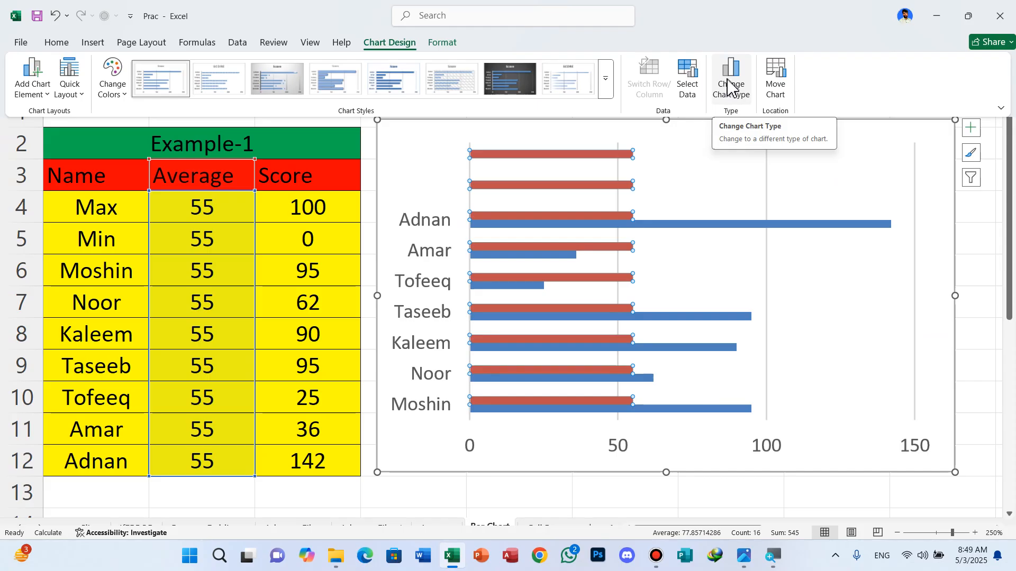
{"action": "left_click", "coordinate": [728, 85]}
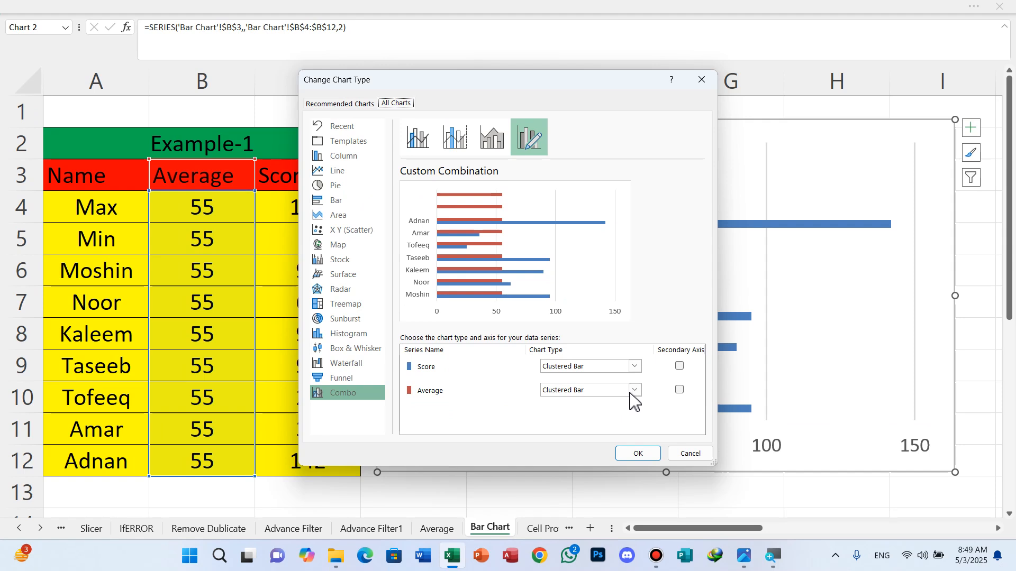
{"action": "left_click", "coordinate": [635, 391]}
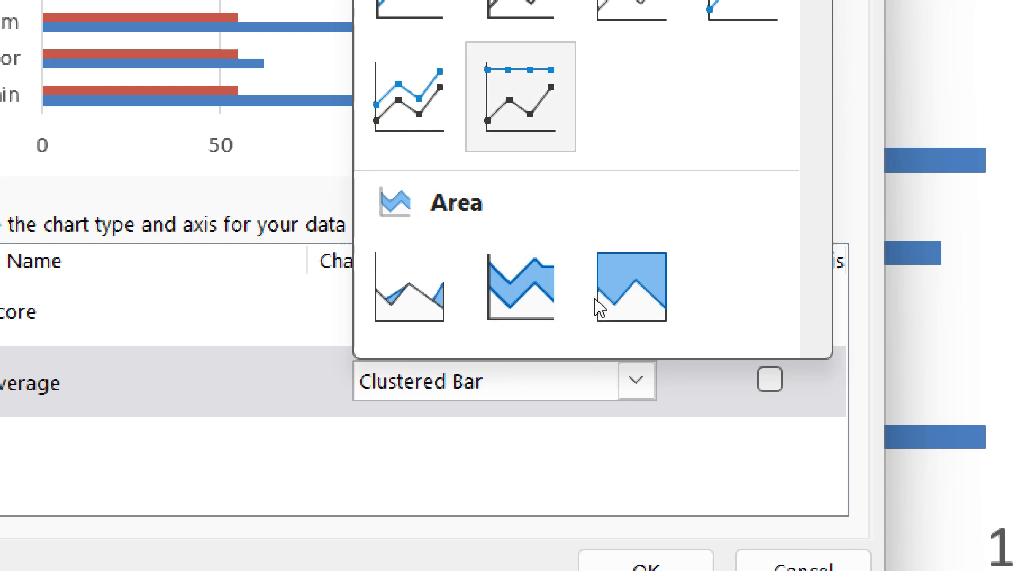
{"action": "scroll", "coordinate": [599, 294], "scroll_direction": "down", "scroll_amount": 10}
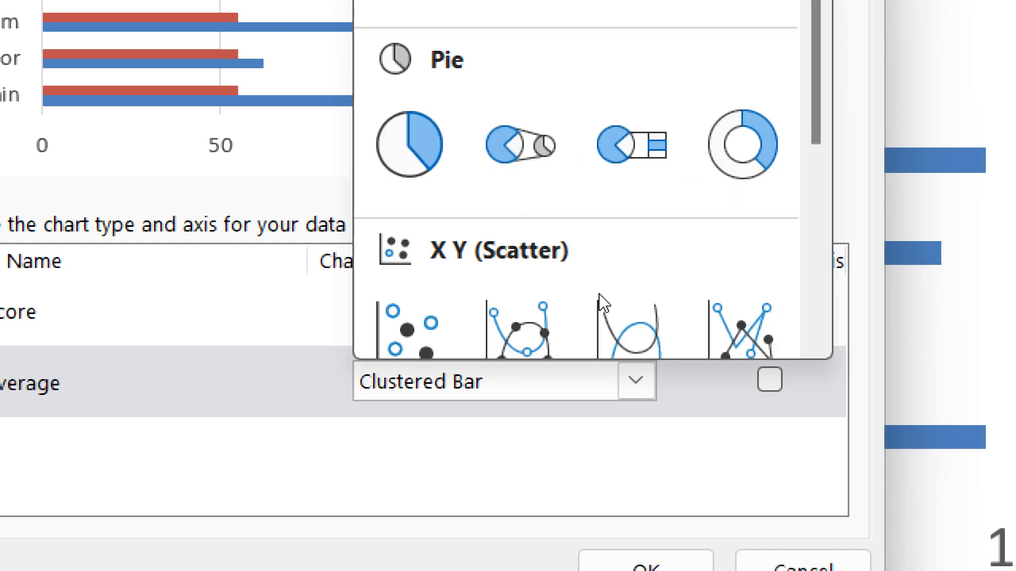
{"action": "scroll", "coordinate": [600, 295], "scroll_direction": "up", "scroll_amount": 5}
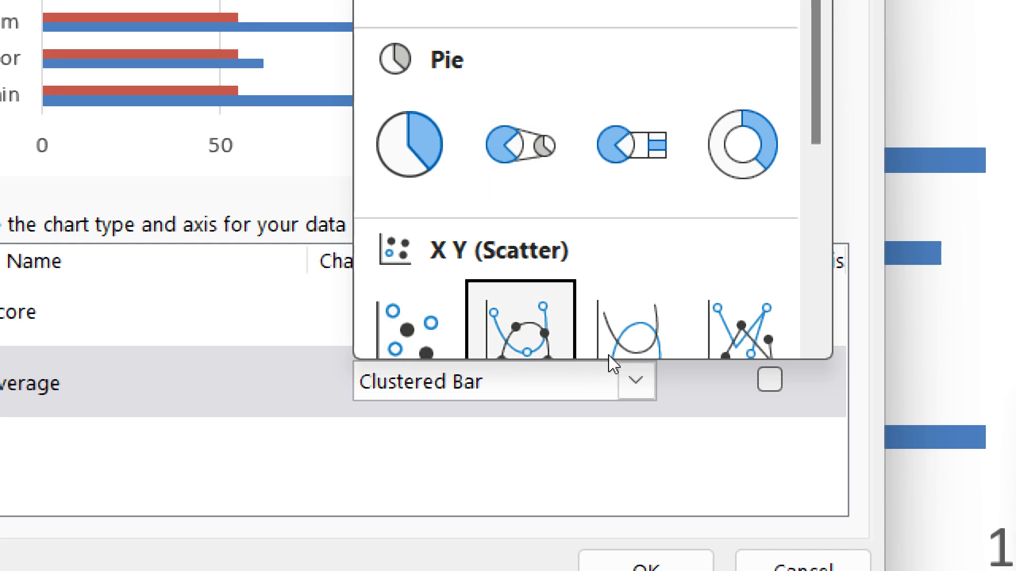
{"action": "scroll", "coordinate": [610, 377], "scroll_direction": "down", "scroll_amount": 3}
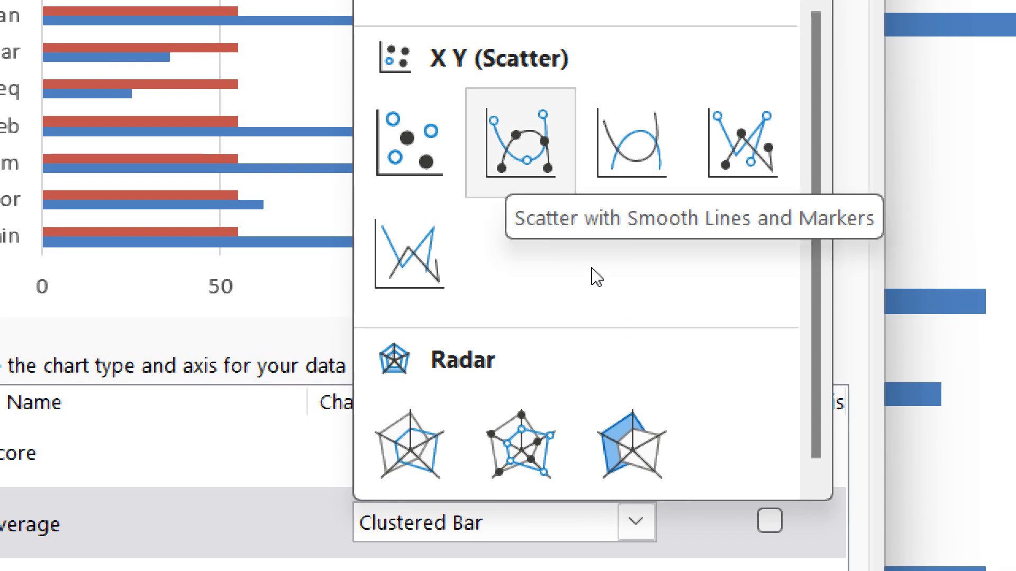
{"action": "left_click", "coordinate": [591, 269]}
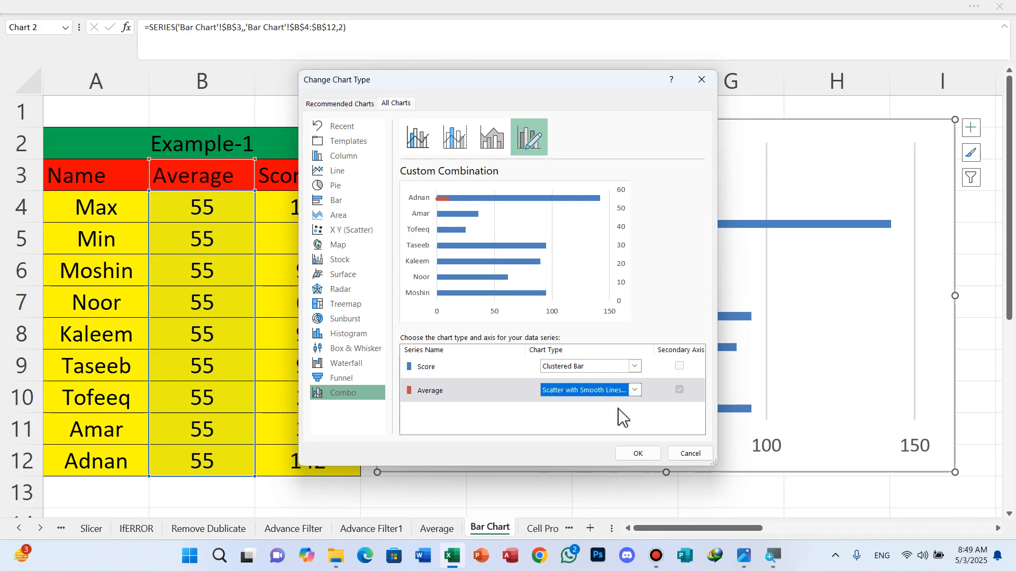
{"action": "left_click", "coordinate": [634, 454]}
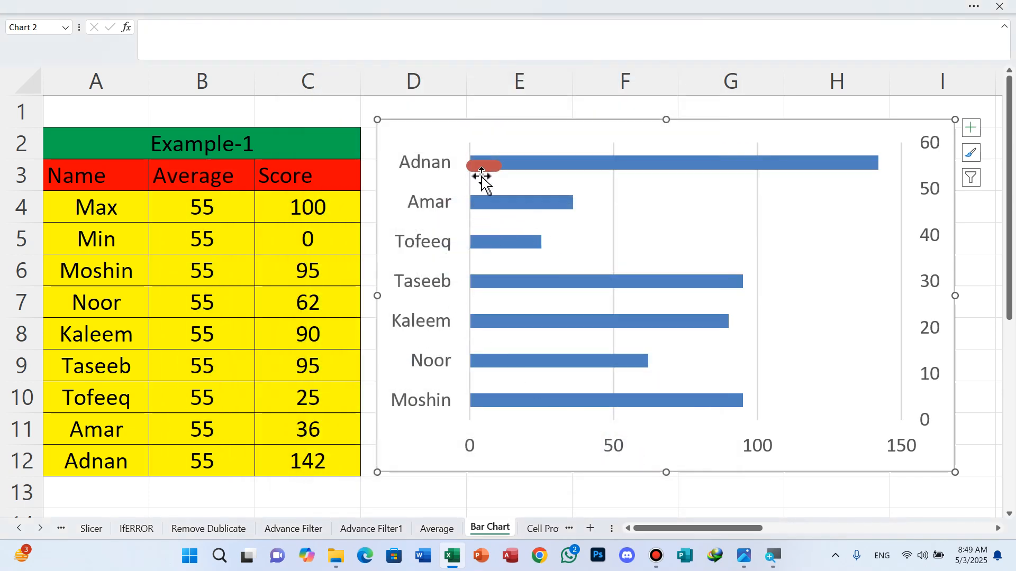
Step: Open the Average series for editing in the Select Data Source dialog
{"action": "mouse_move", "coordinate": [482, 176]}
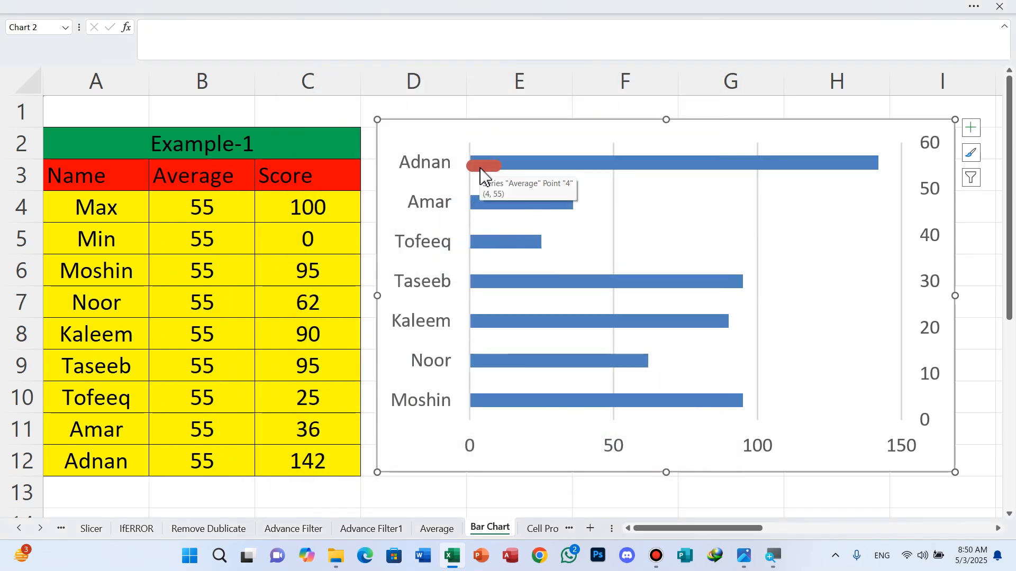
{"action": "left_click", "coordinate": [481, 176]}
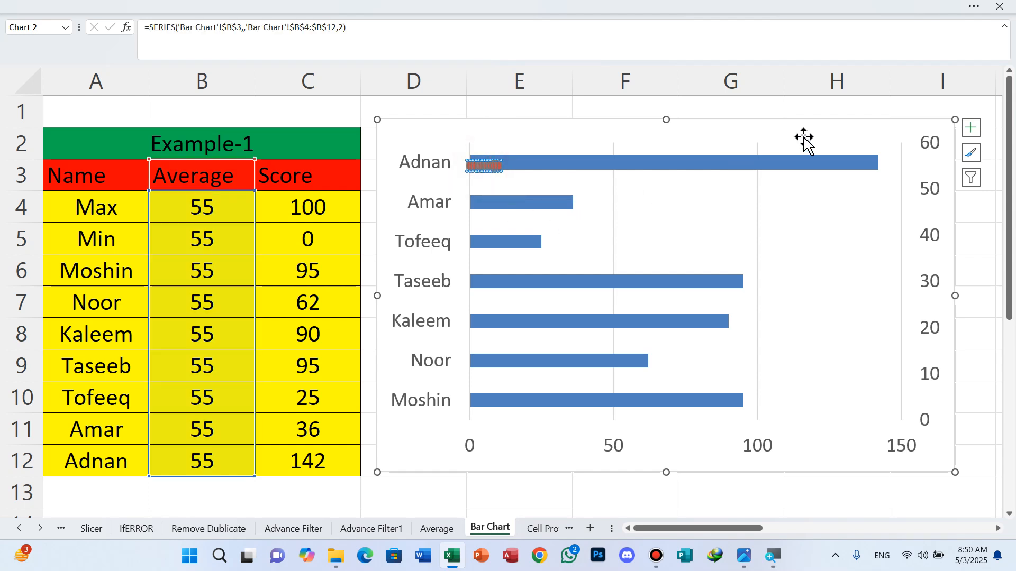
{"action": "left_click", "coordinate": [974, 6]}
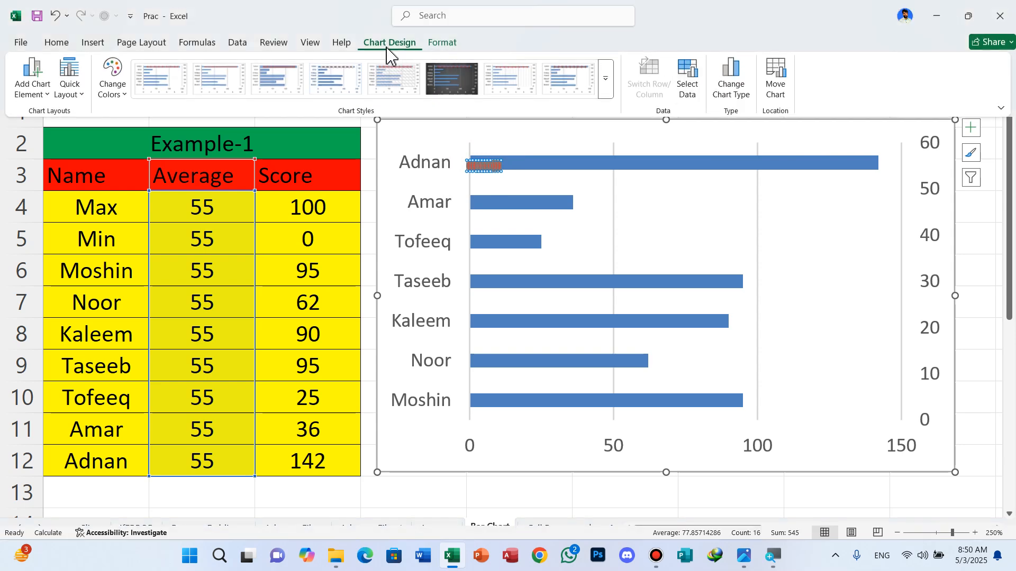
{"action": "left_click", "coordinate": [691, 89]}
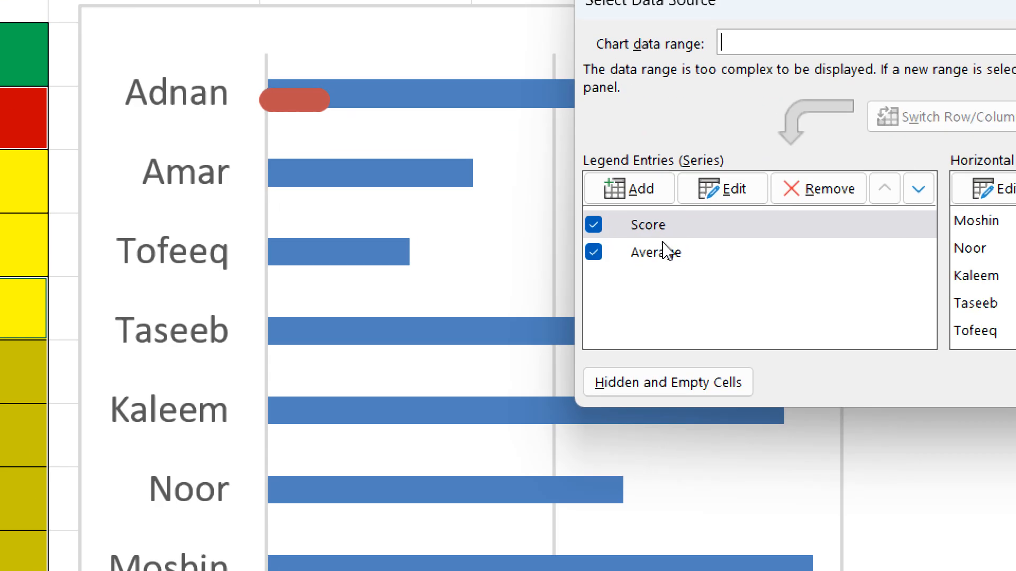
{"action": "left_click", "coordinate": [669, 241]}
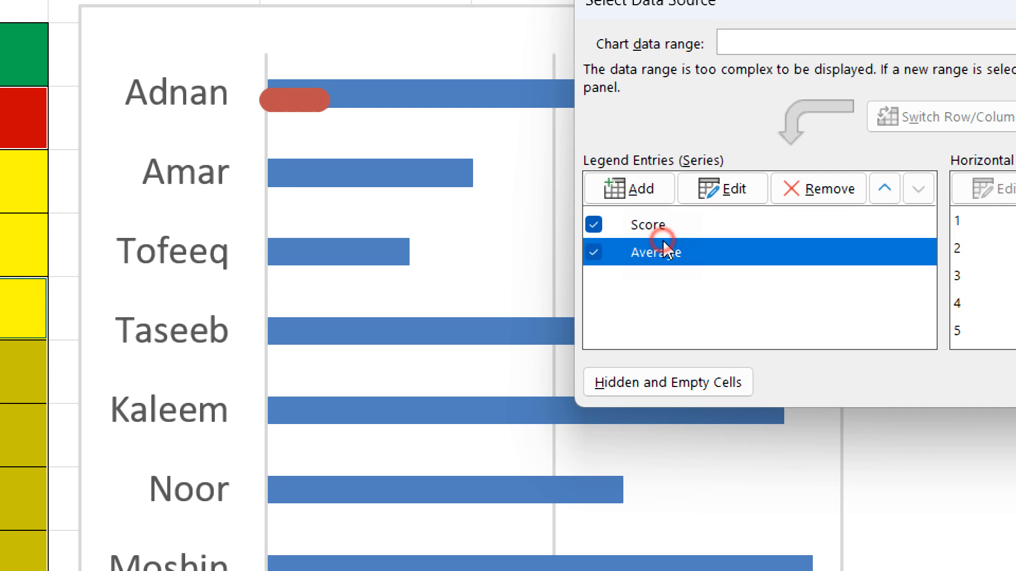
{"action": "left_click", "coordinate": [706, 196]}
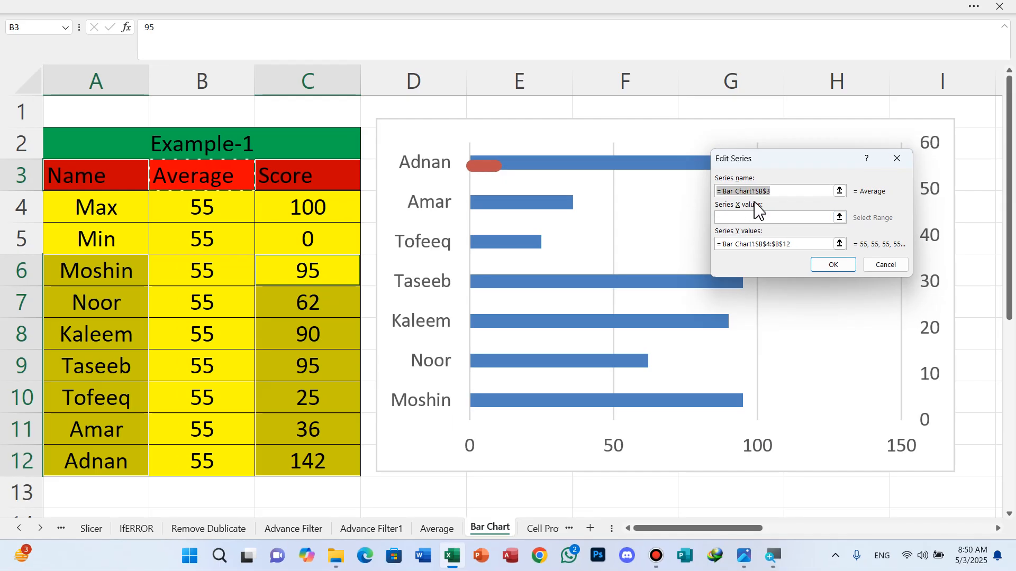
Step: Set the Average series X values to B4:B12 and Y values to C4:C12
{"action": "left_click", "coordinate": [748, 218]}
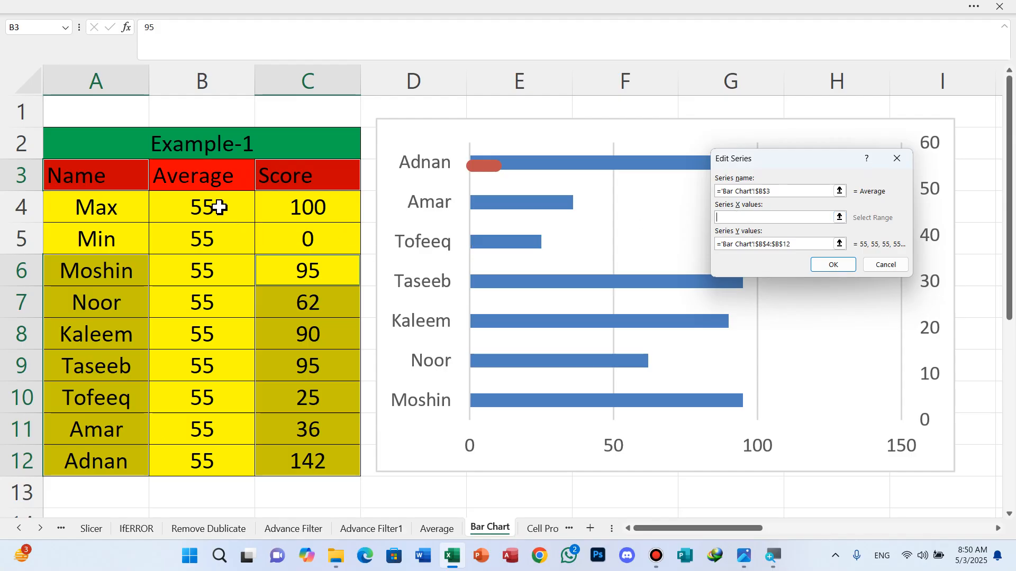
{"action": "left_click_drag", "start_coordinate": [220, 207], "coordinate": [244, 452]}
{"action": "key", "text": "super+plus"}
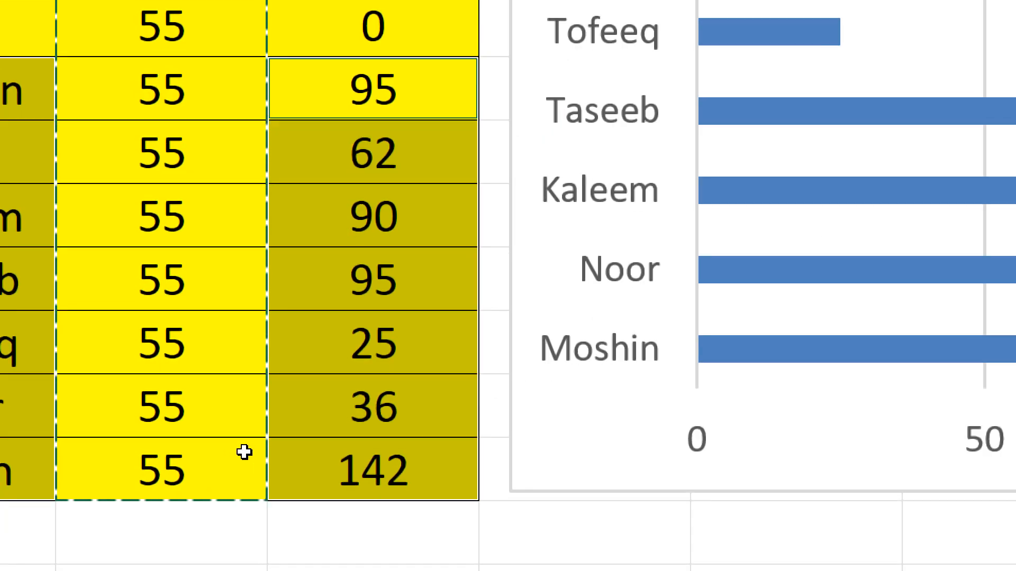
{"action": "key", "text": "super+minus"}
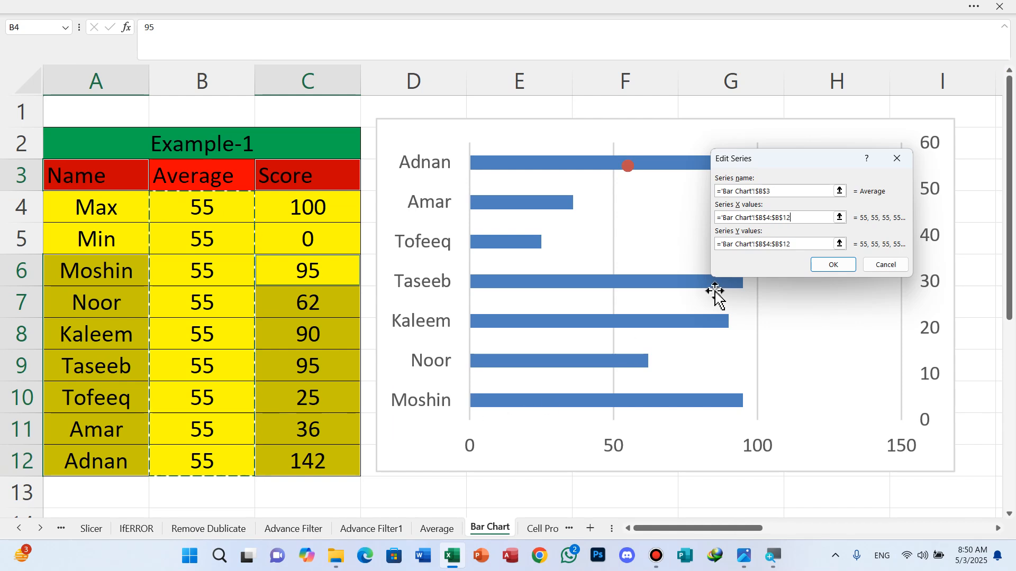
{"action": "left_click", "coordinate": [800, 248]}
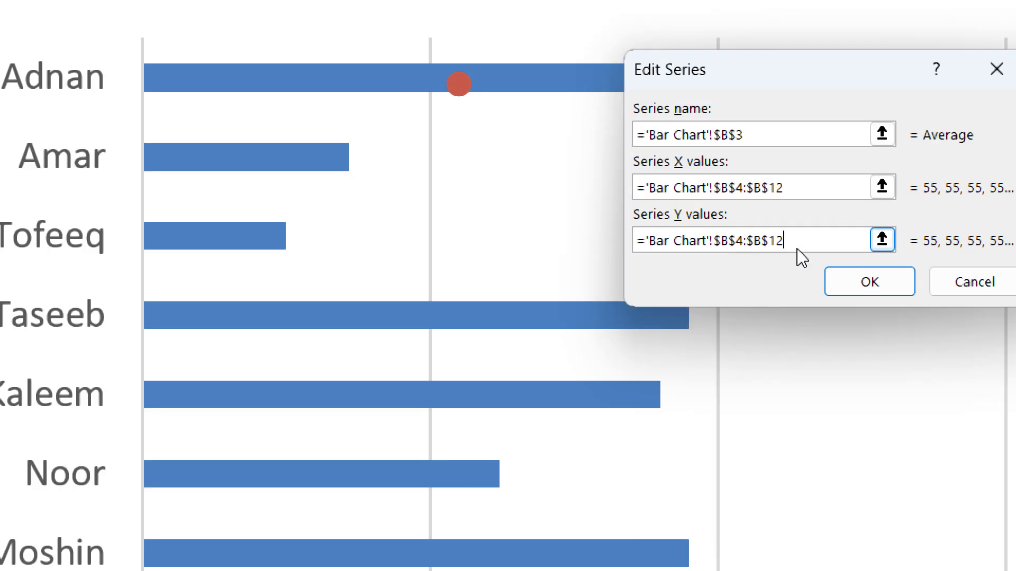
{"action": "key", "text": "BackSpace"}
{"action": "key", "text": "BackSpace"}
{"action": "key", "text": "BackSpace"}
{"action": "key", "text": "BackSpace"}
{"action": "key", "text": "BackSpace"}
{"action": "key", "text": "BackSpace"}
{"action": "key", "text": "BackSpace"}
{"action": "key", "text": "BackSpace"}
{"action": "key", "text": "BackSpace"}
{"action": "key", "text": "BackSpace"}
{"action": "key", "text": "BackSpace"}
{"action": "key", "text": "BackSpace"}
{"action": "key", "text": "BackSpace"}
{"action": "key", "text": "BackSpace"}
{"action": "key", "text": "BackSpace"}
{"action": "key", "text": "BackSpace"}
{"action": "key", "text": "BackSpace"}
{"action": "key", "text": "BackSpace"}
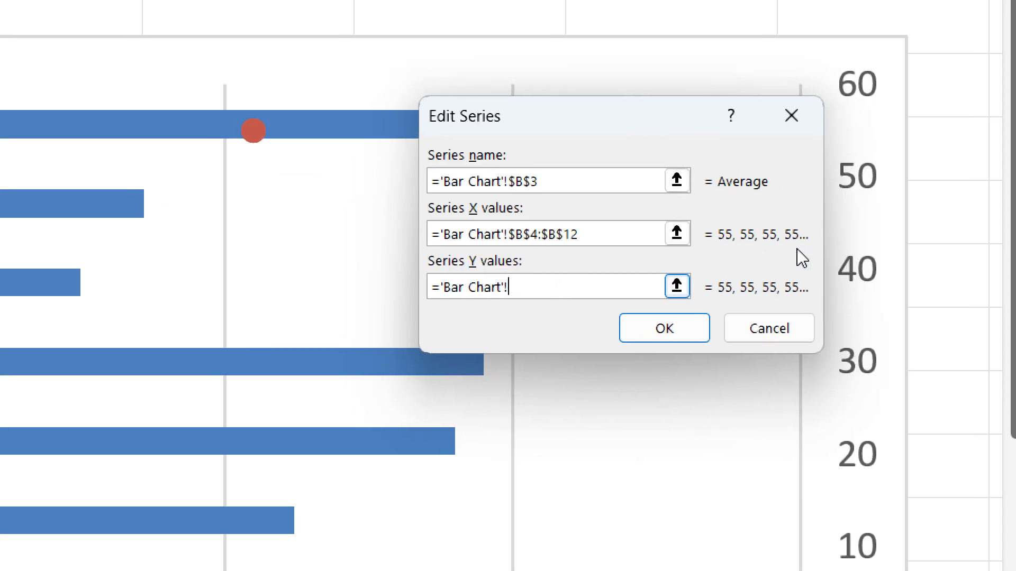
{"action": "key", "text": "BackSpace"}
{"action": "key", "text": "BackSpace"}
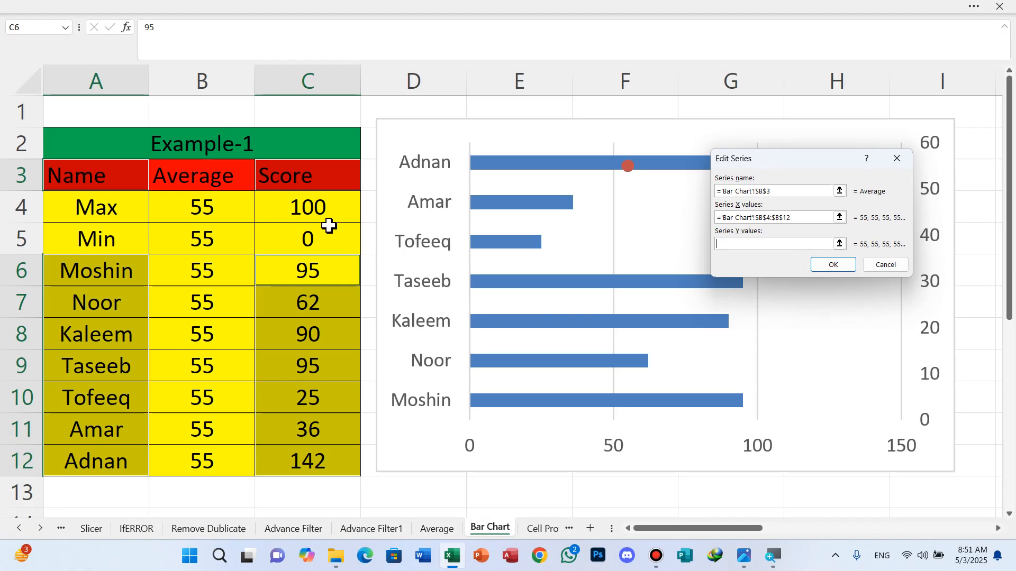
{"action": "left_click_drag", "start_coordinate": [324, 210], "coordinate": [315, 451]}
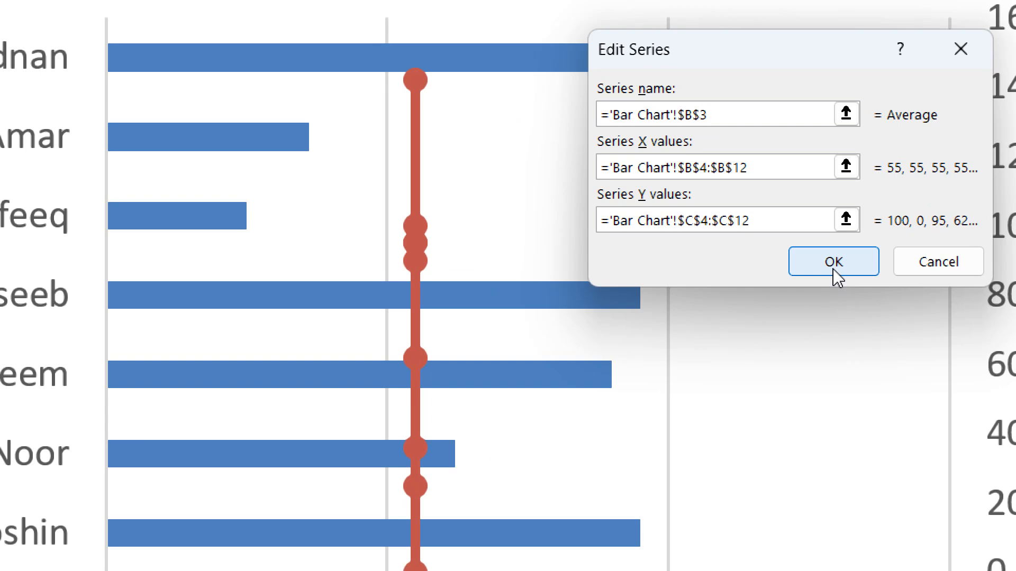
{"action": "left_click", "coordinate": [833, 266]}
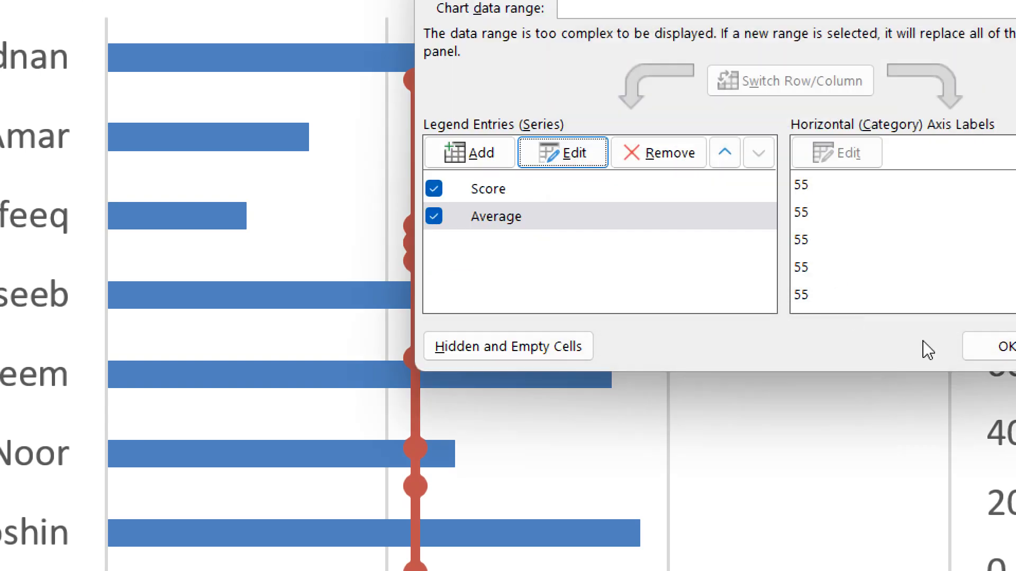
{"action": "left_click", "coordinate": [977, 347]}
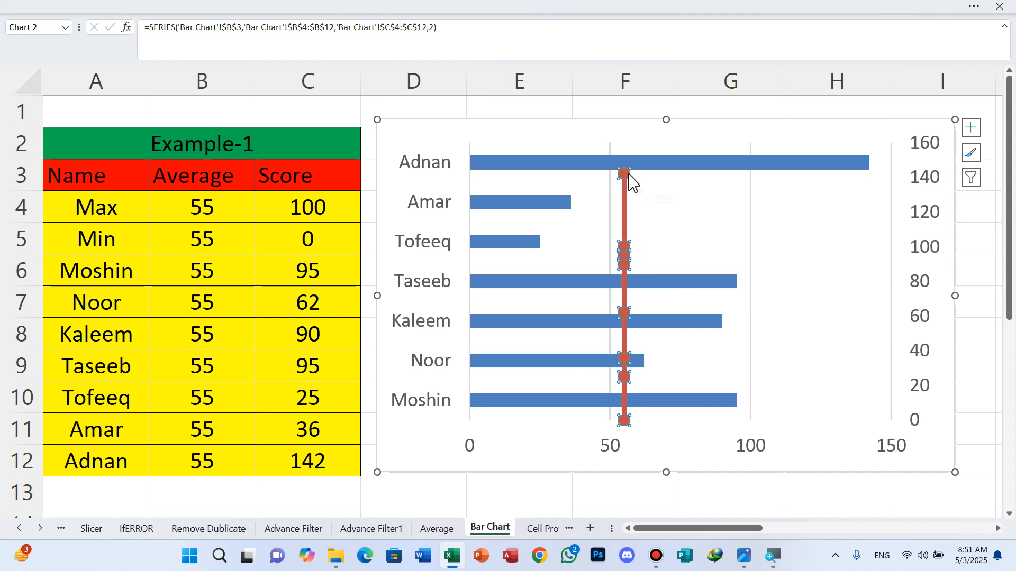
{"action": "left_click", "coordinate": [921, 260]}
Step: Set the secondary vertical axis Maximum bound to 100 in Format Axis
{"action": "right_click", "coordinate": [923, 261]}
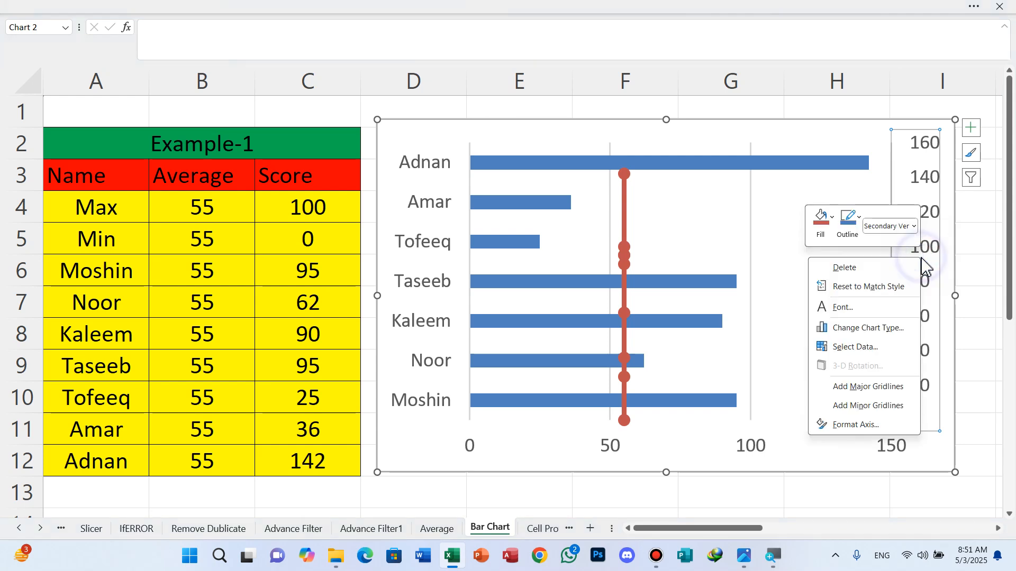
{"action": "left_click", "coordinate": [857, 425]}
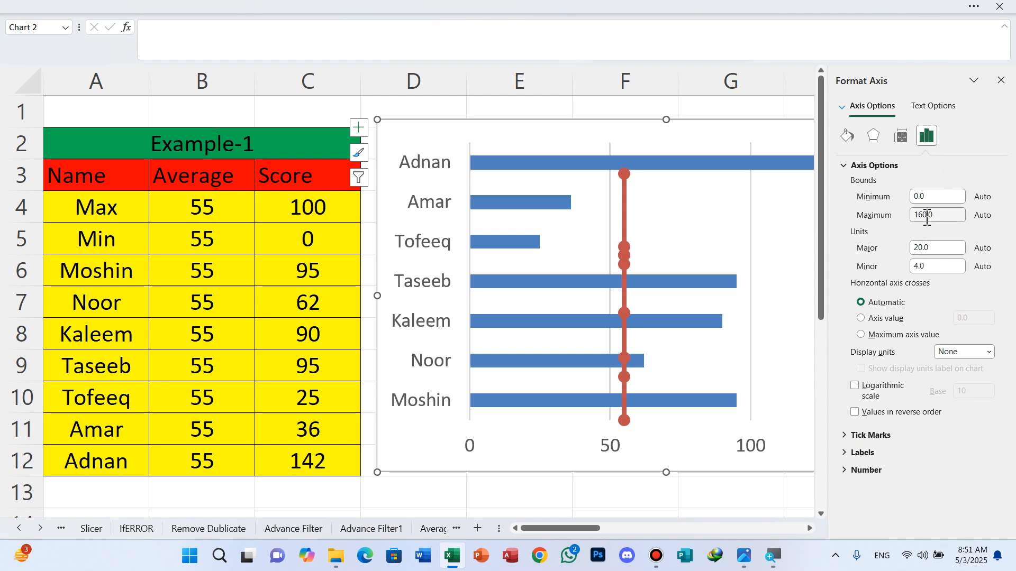
{"action": "left_click", "coordinate": [926, 217]}
{"action": "key", "text": "Return"}
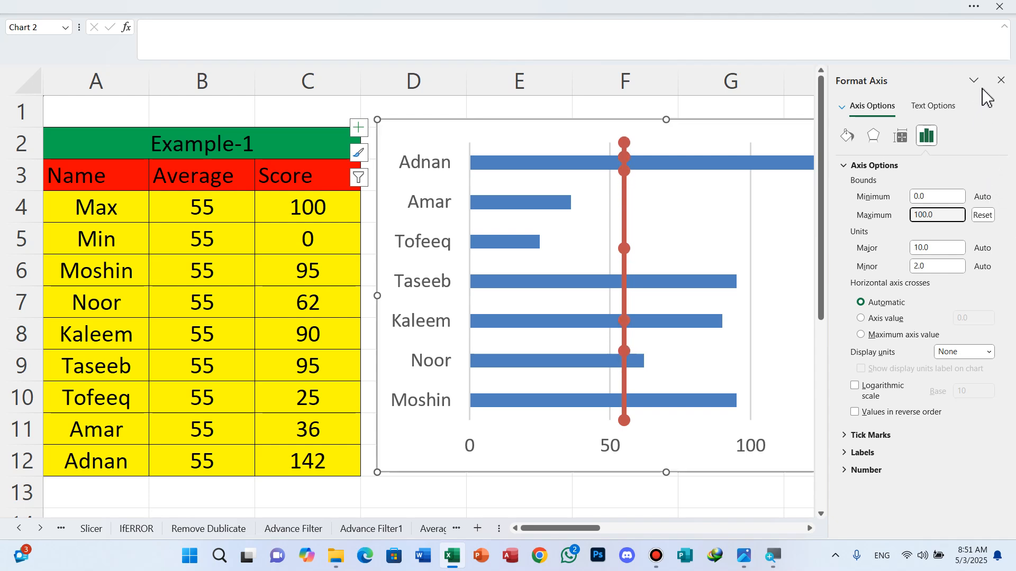
{"action": "left_click", "coordinate": [1000, 81]}
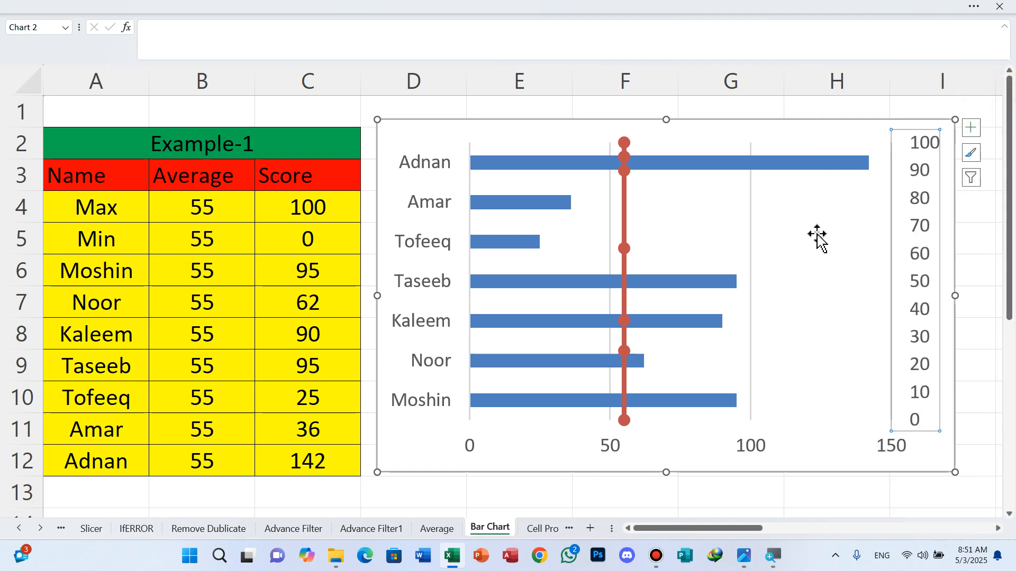
Step: Enlarge the chart to span columns D–K, trimming its bottom edge slightly
{"action": "scroll", "coordinate": [792, 258], "scroll_direction": "down", "scroll_amount": 3}
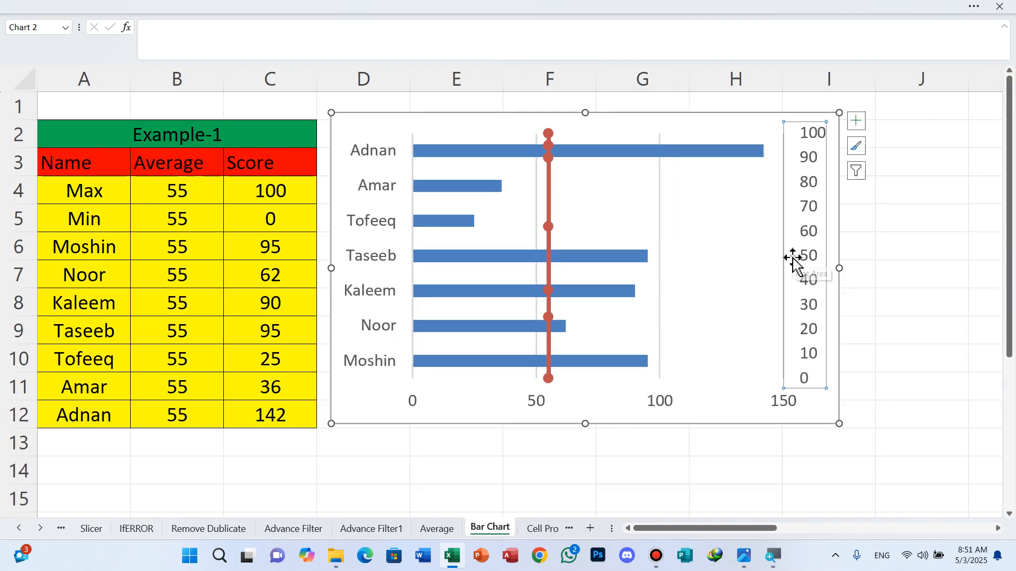
{"action": "scroll", "coordinate": [648, 323], "scroll_direction": "down", "scroll_amount": 1}
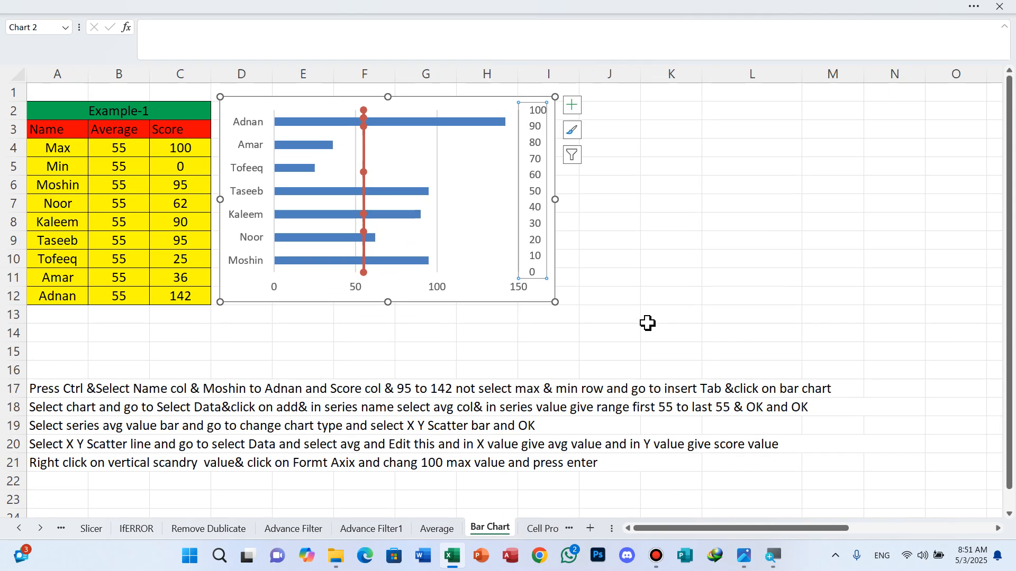
{"action": "scroll", "coordinate": [648, 323], "scroll_direction": "down", "scroll_amount": 1}
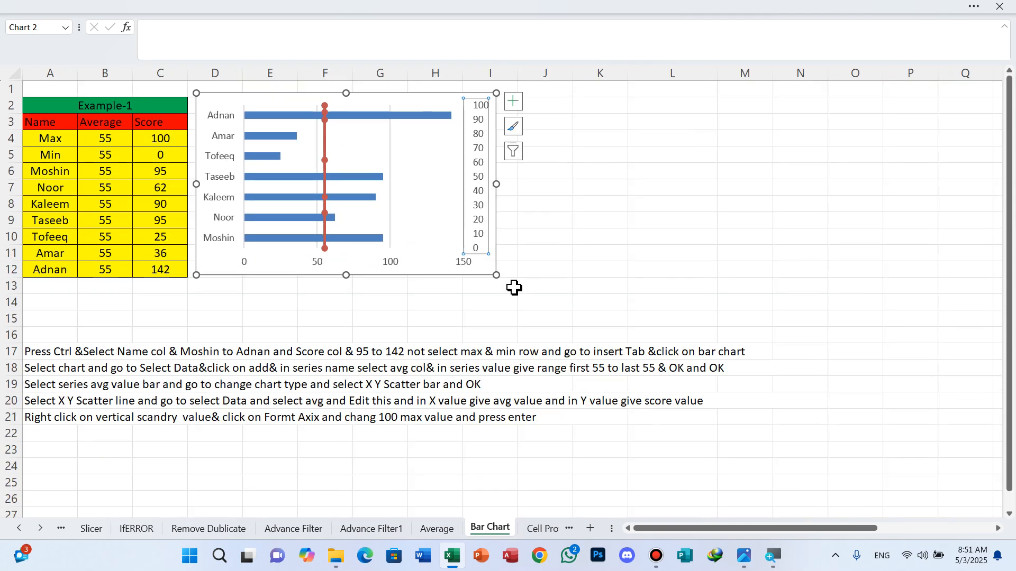
{"action": "left_click_drag", "start_coordinate": [496, 275], "coordinate": [652, 350]}
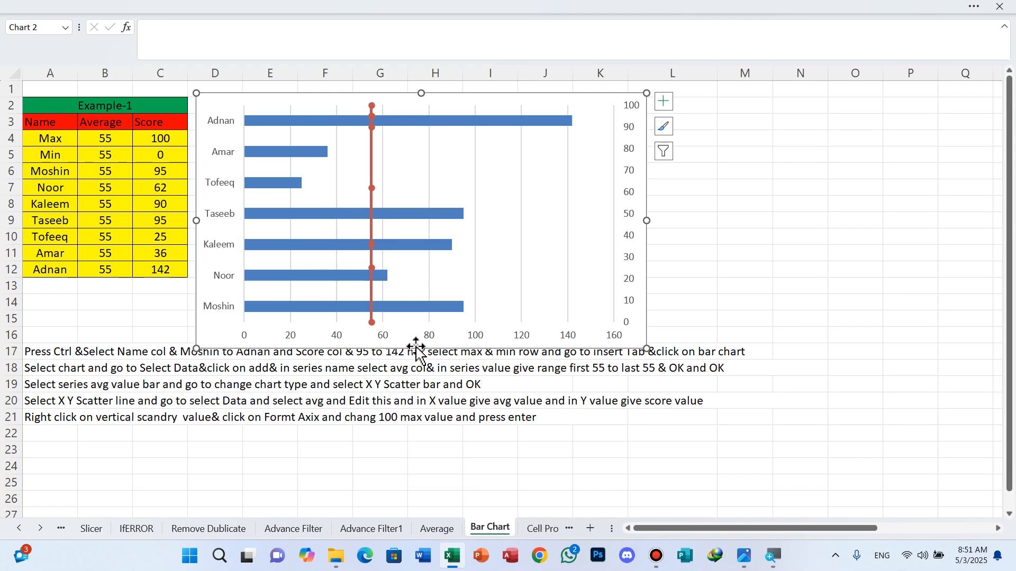
{"action": "left_click_drag", "start_coordinate": [422, 349], "coordinate": [415, 329]}
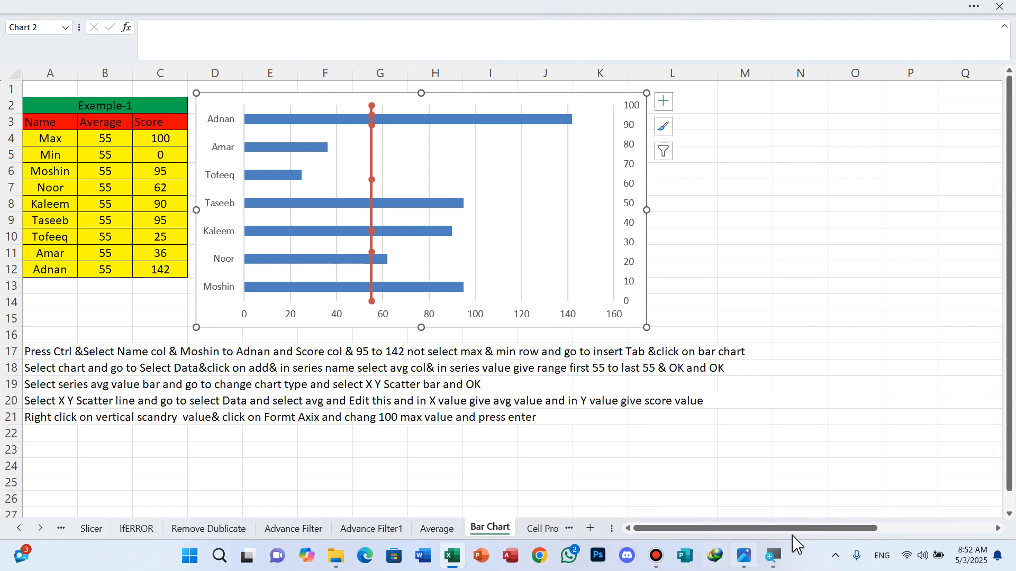
{"action": "left_click", "coordinate": [998, 528]}
{"action": "left_click", "coordinate": [998, 528]}
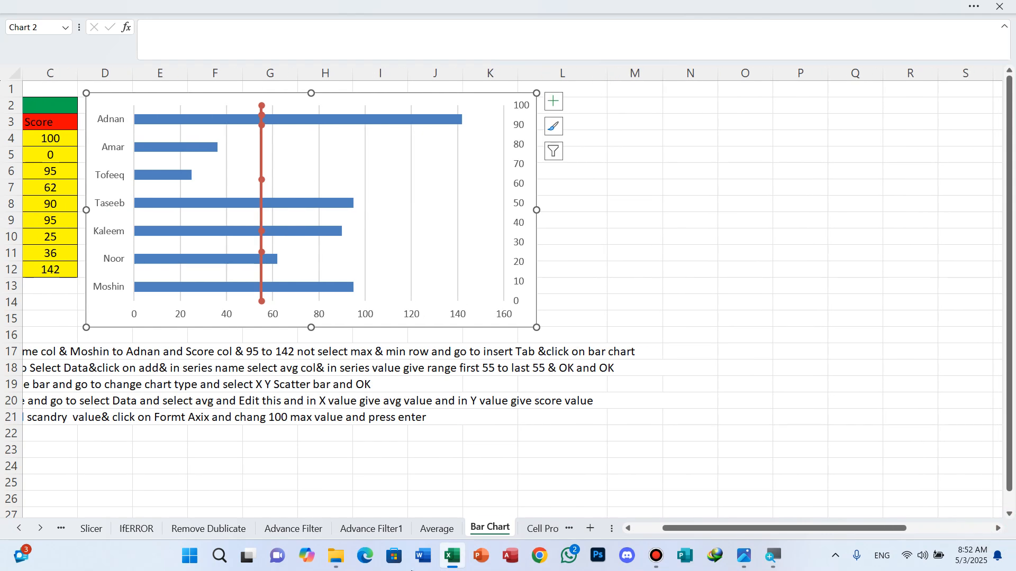
Step: Switch to the Cell Protection sheet and scroll up to the top of the payroll table
{"action": "left_click", "coordinate": [541, 529]}
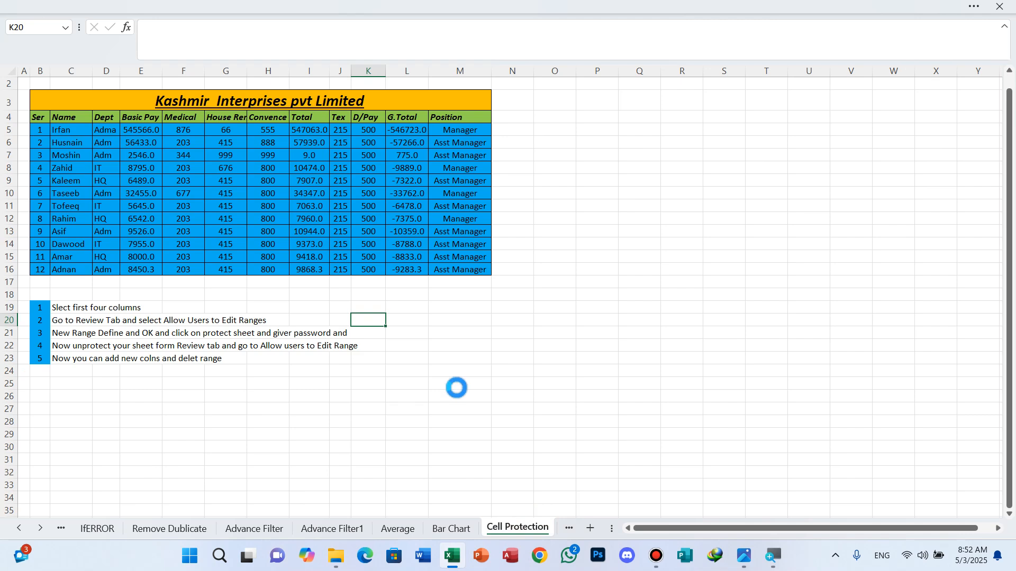
{"action": "scroll", "coordinate": [457, 390], "scroll_direction": "up", "scroll_amount": 3}
{"action": "scroll", "coordinate": [456, 389], "scroll_direction": "up", "scroll_amount": 1}
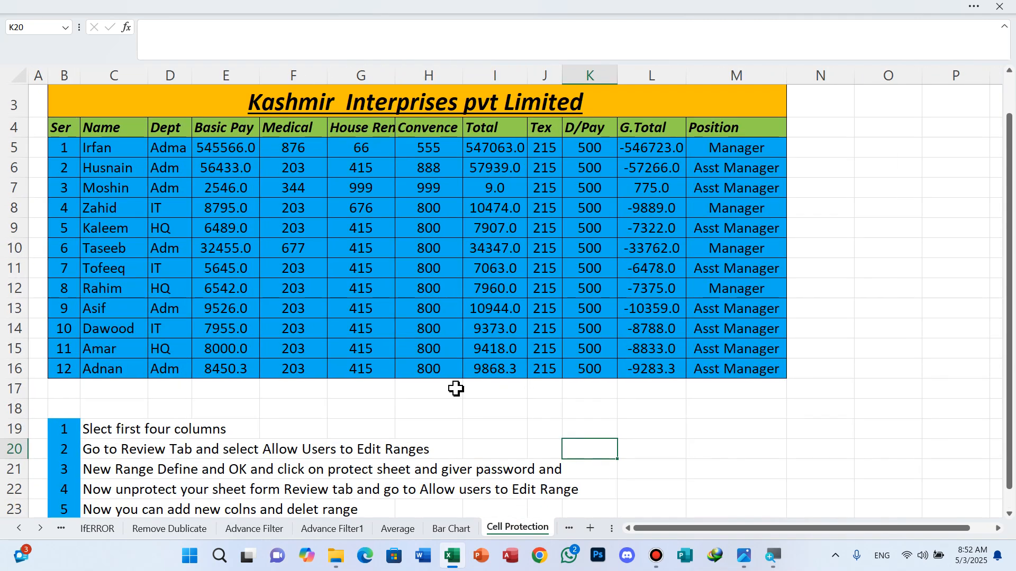
{"action": "scroll", "coordinate": [456, 389], "scroll_direction": "up", "scroll_amount": 1}
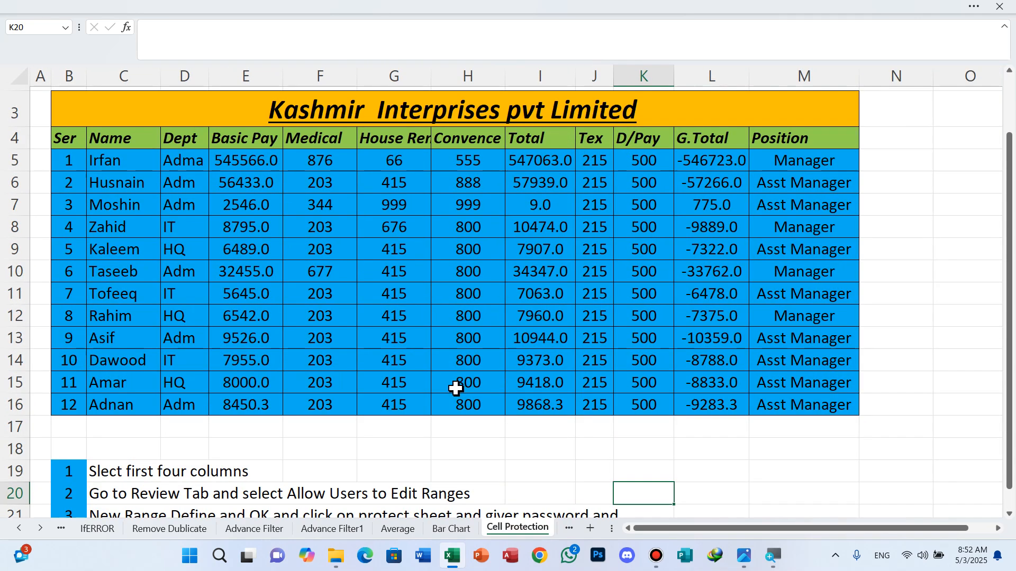
{"action": "scroll", "coordinate": [457, 389], "scroll_direction": "up", "scroll_amount": 1}
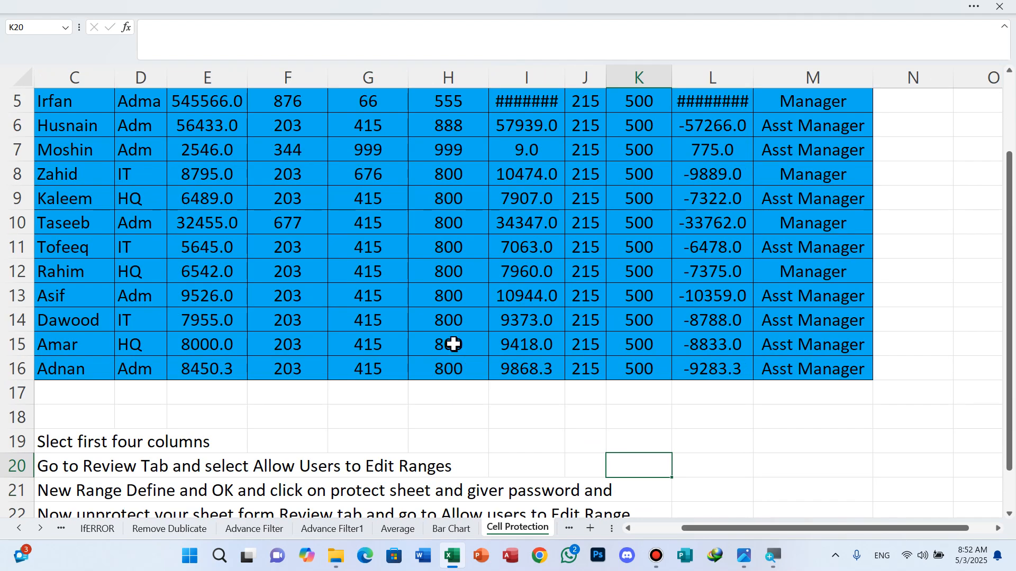
{"action": "scroll", "coordinate": [453, 345], "scroll_direction": "up", "scroll_amount": 1}
Step: Widen the Total (I) and G.Total (L) columns, then select C5:E16
{"action": "left_click_drag", "start_coordinate": [564, 72], "coordinate": [576, 72]}
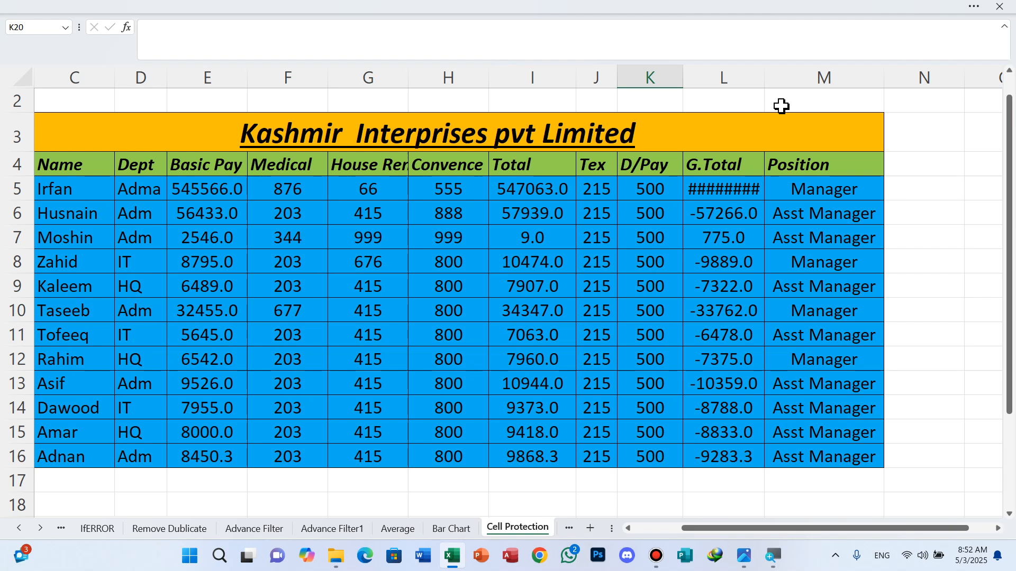
{"action": "left_click_drag", "start_coordinate": [765, 79], "coordinate": [778, 82]}
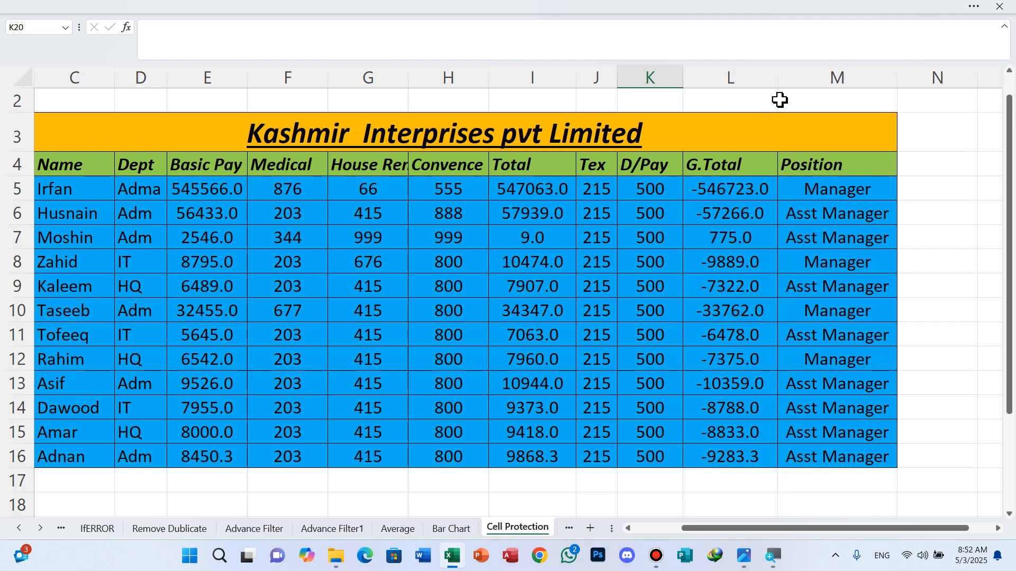
{"action": "left_click_drag", "start_coordinate": [56, 189], "coordinate": [227, 469]}
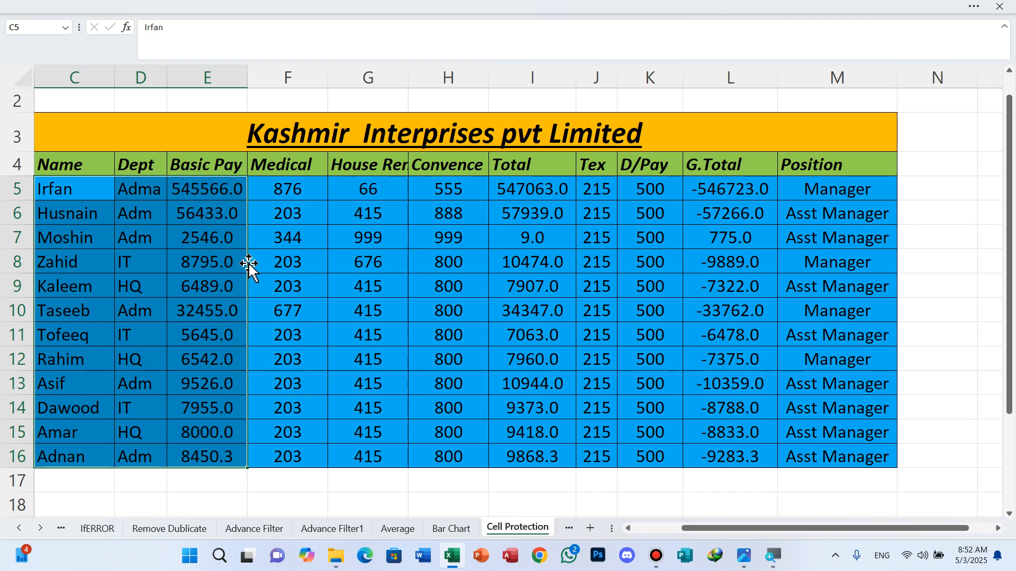
Step: Open Allow Edit Ranges from the Review tab, listing Range1 for $C$5:$E$16
{"action": "scroll", "coordinate": [254, 269], "scroll_direction": "up", "scroll_amount": 1}
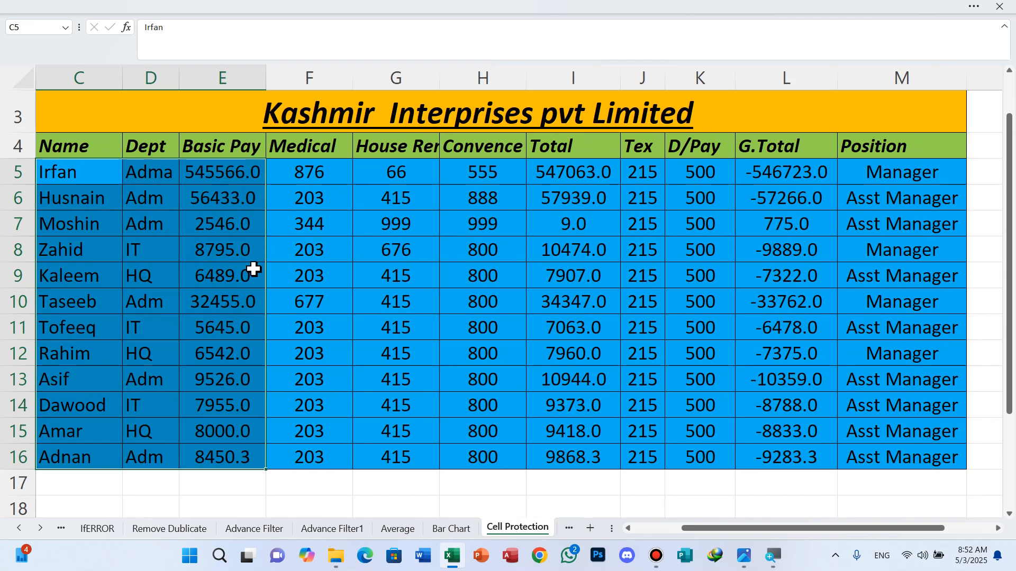
{"action": "key", "text": "ctrl+q"}
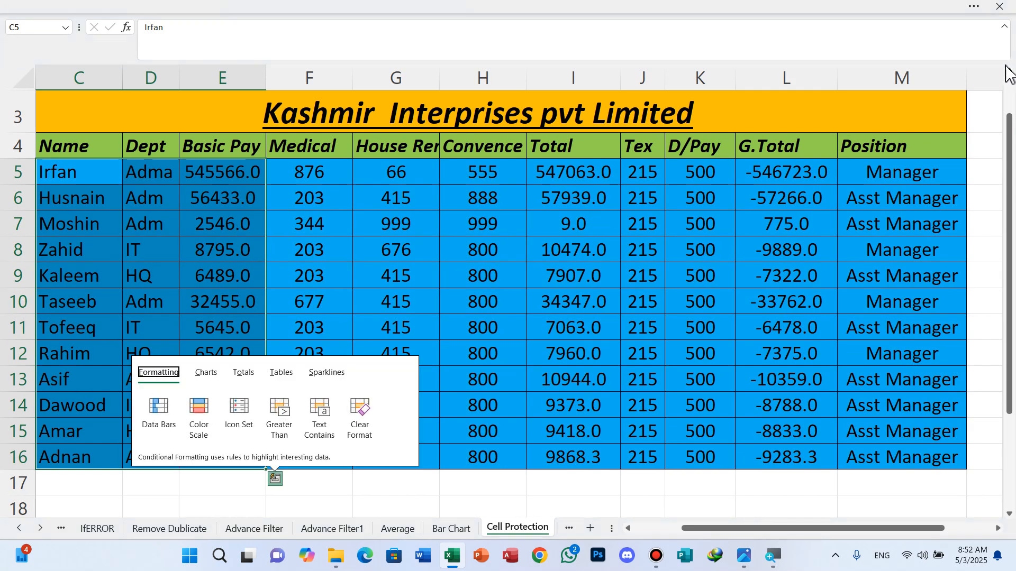
{"action": "left_click", "coordinate": [984, 7]}
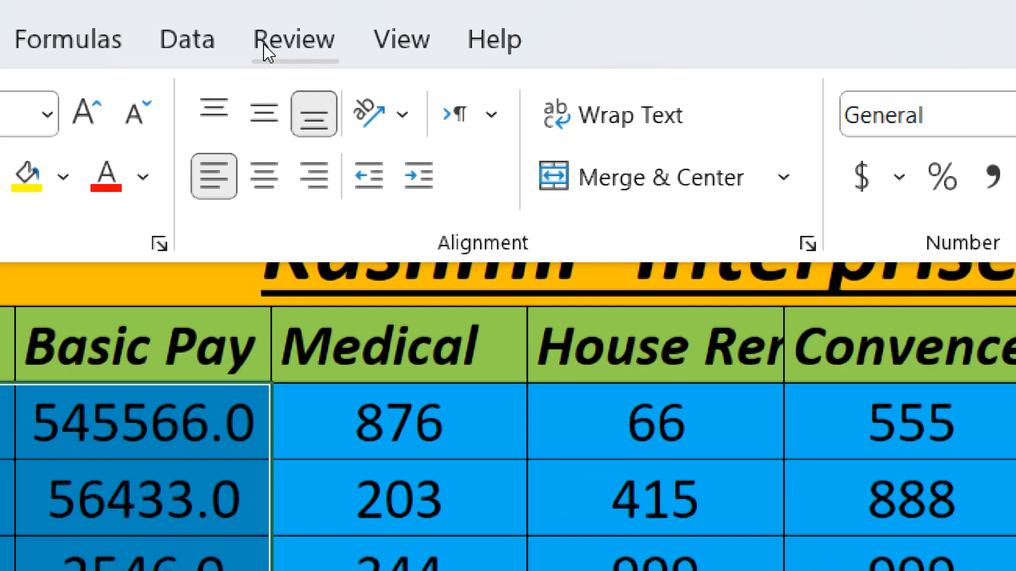
{"action": "left_click", "coordinate": [264, 45]}
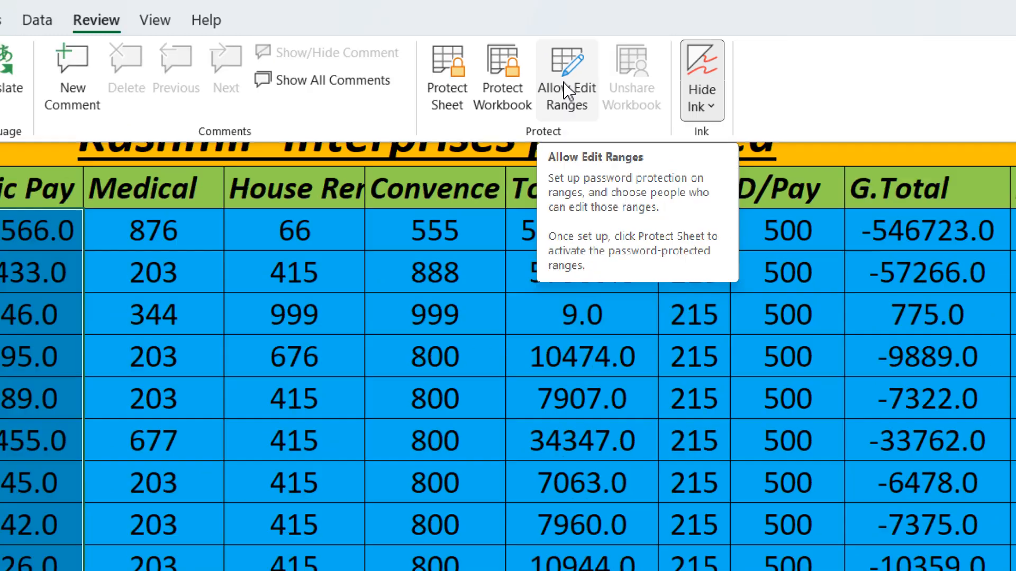
{"action": "left_click", "coordinate": [566, 90]}
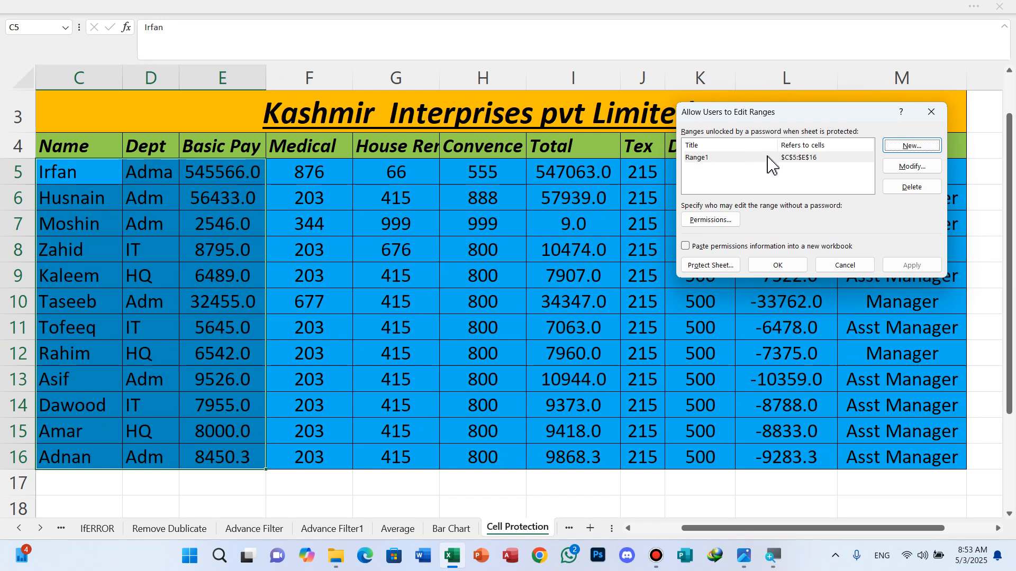
Step: Delete Range1 and recreate it for $C$5:$E$16 with a confirmed editing password
{"action": "left_click", "coordinate": [809, 158]}
{"action": "left_click", "coordinate": [912, 188]}
{"action": "left_click", "coordinate": [912, 145]}
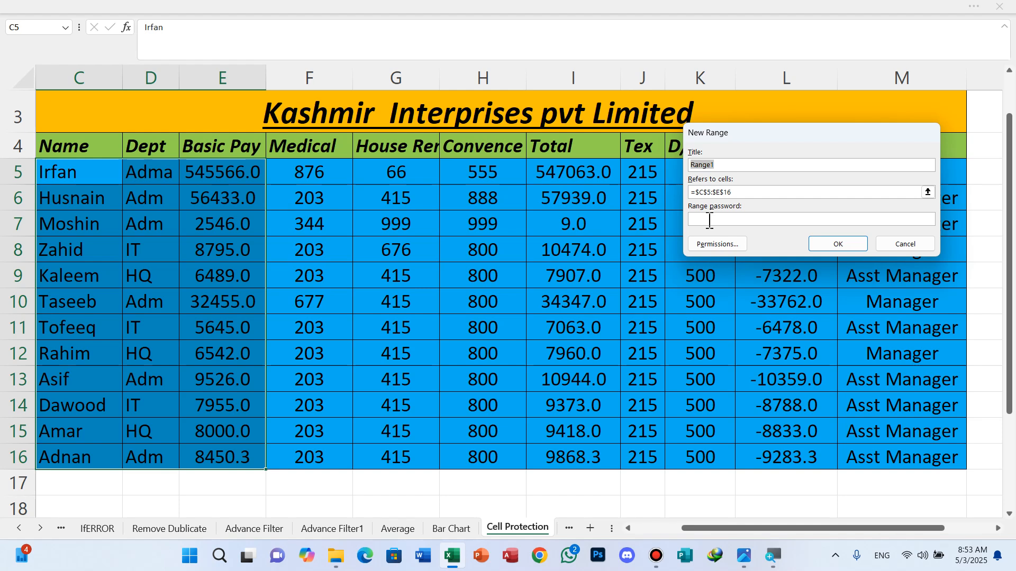
{"action": "left_click", "coordinate": [709, 220]}
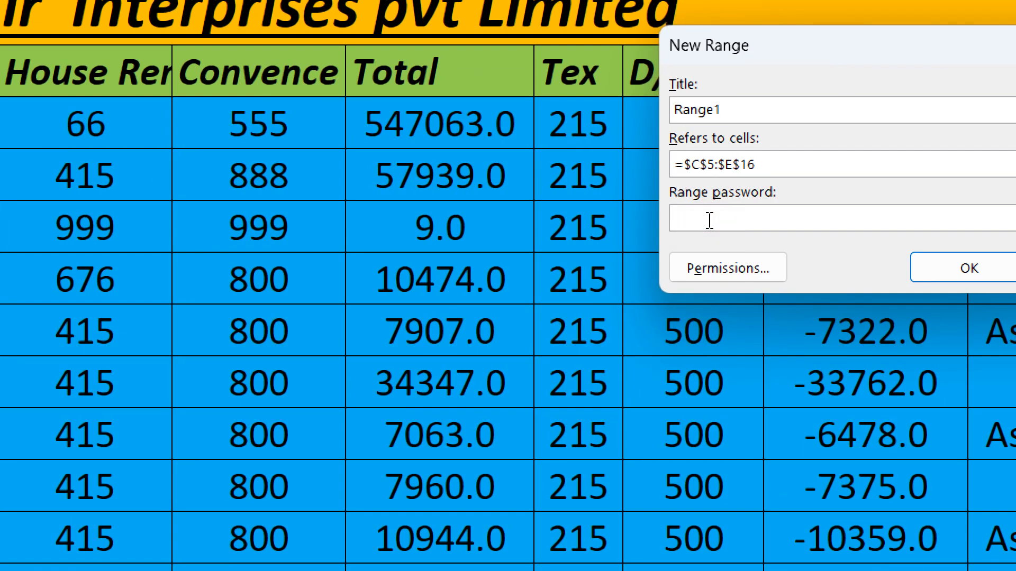
{"action": "type", "text": "123"}
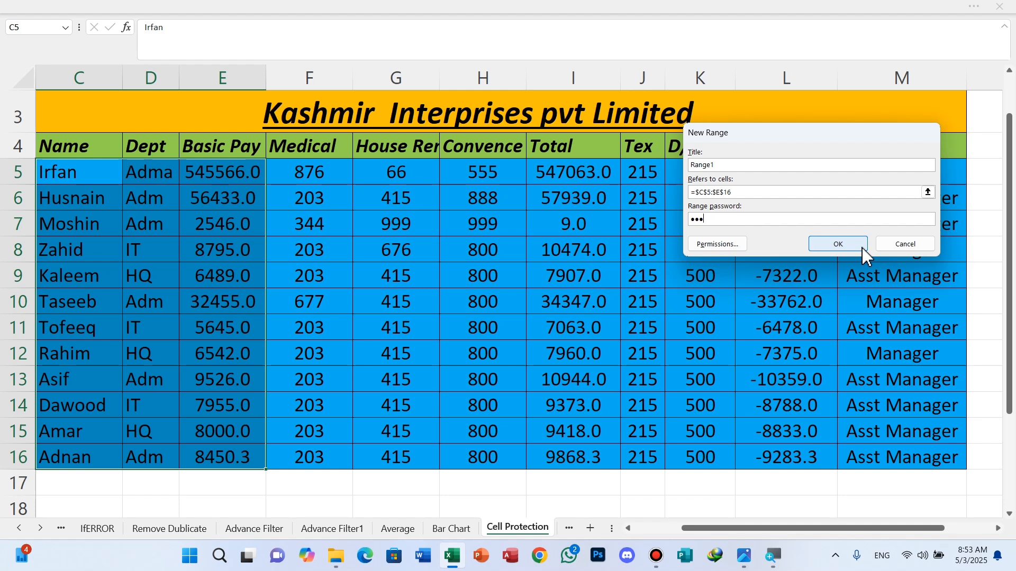
{"action": "left_click", "coordinate": [825, 343]}
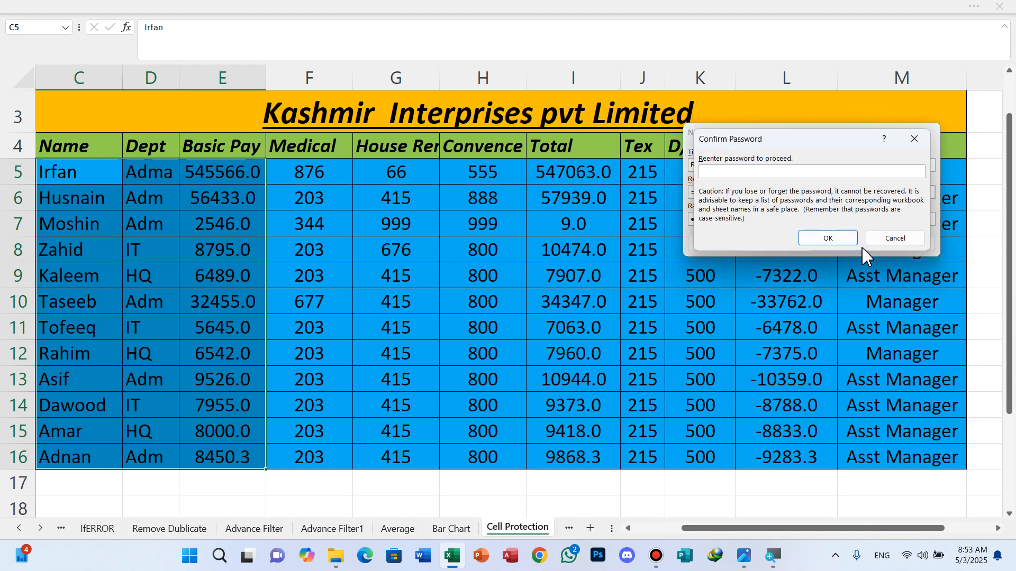
{"action": "type", "text": "123"}
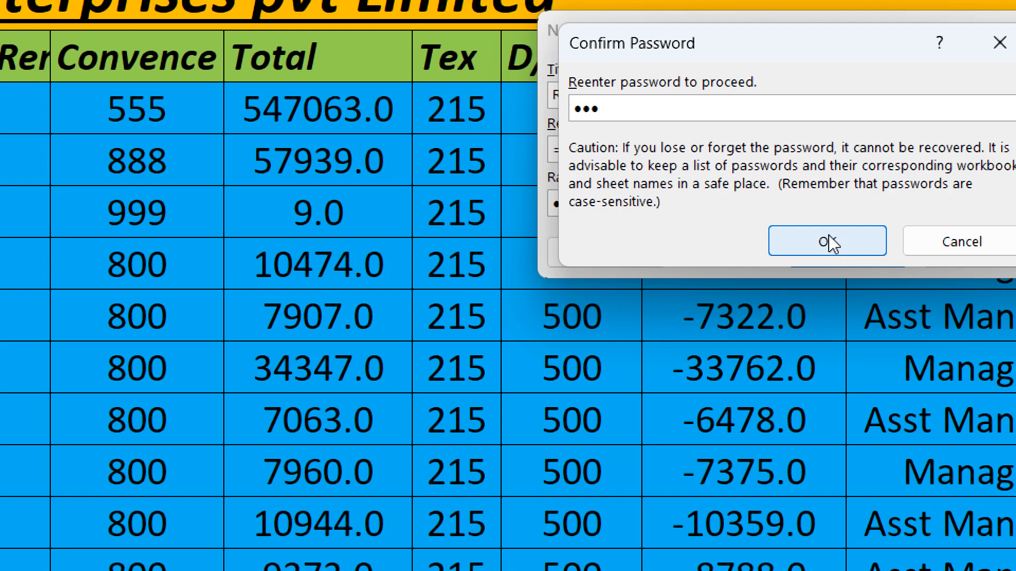
{"action": "left_click", "coordinate": [831, 244]}
{"action": "left_click", "coordinate": [830, 242]}
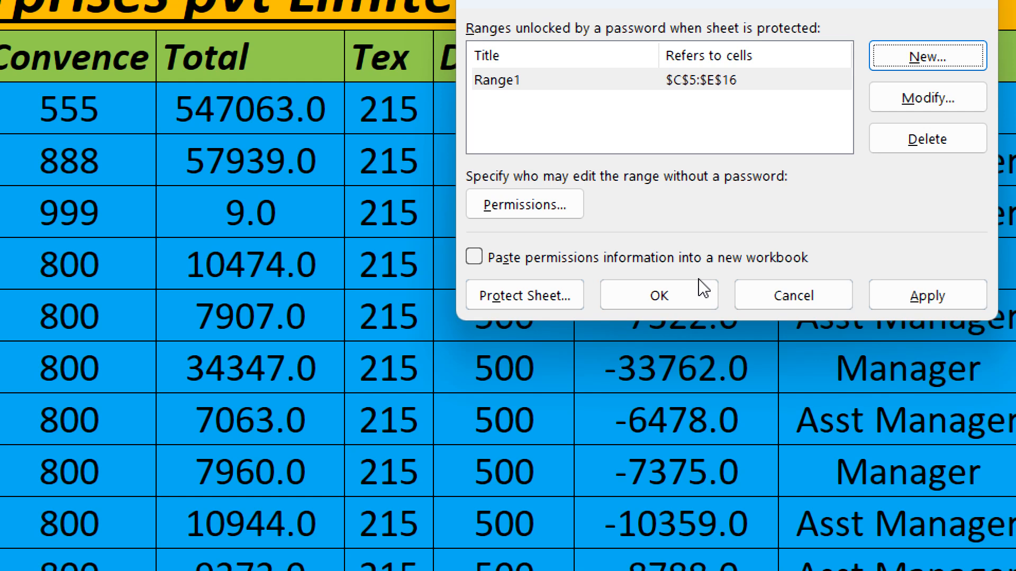
Step: Protect the Cell Protection sheet with a password, entering it twice to confirm
{"action": "key", "text": "Return"}
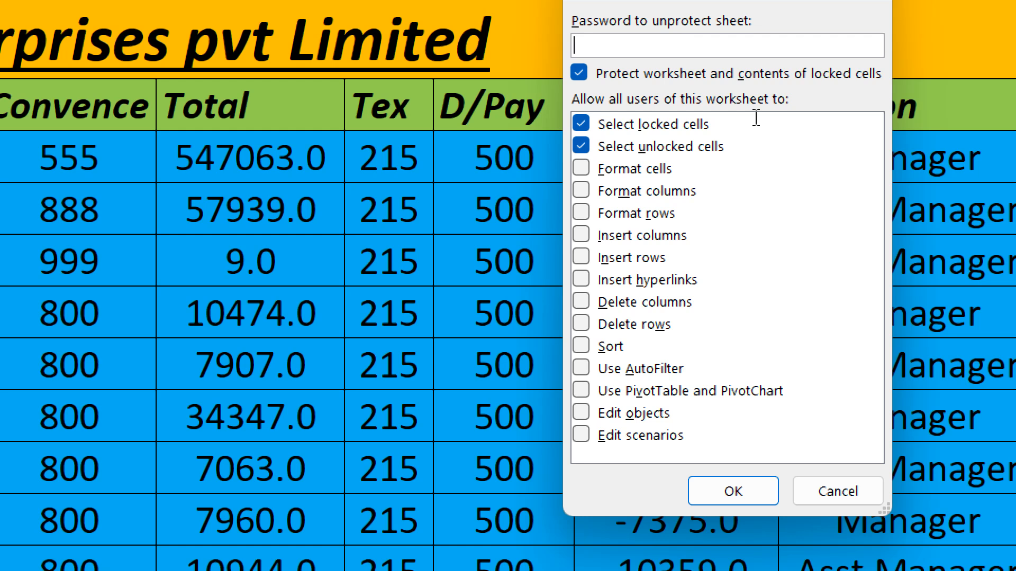
{"action": "type", "text": "12"}
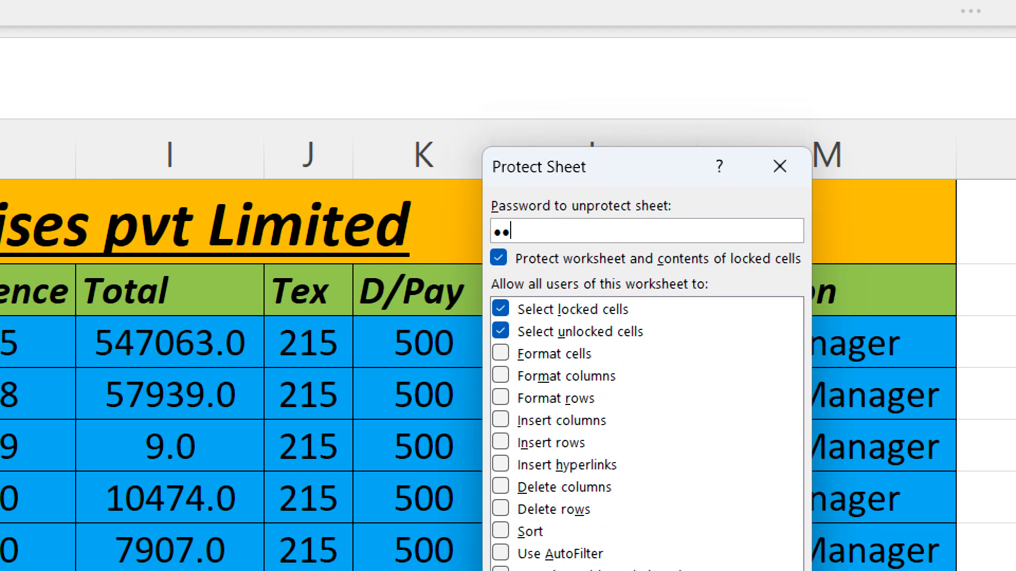
{"action": "type", "text": "3"}
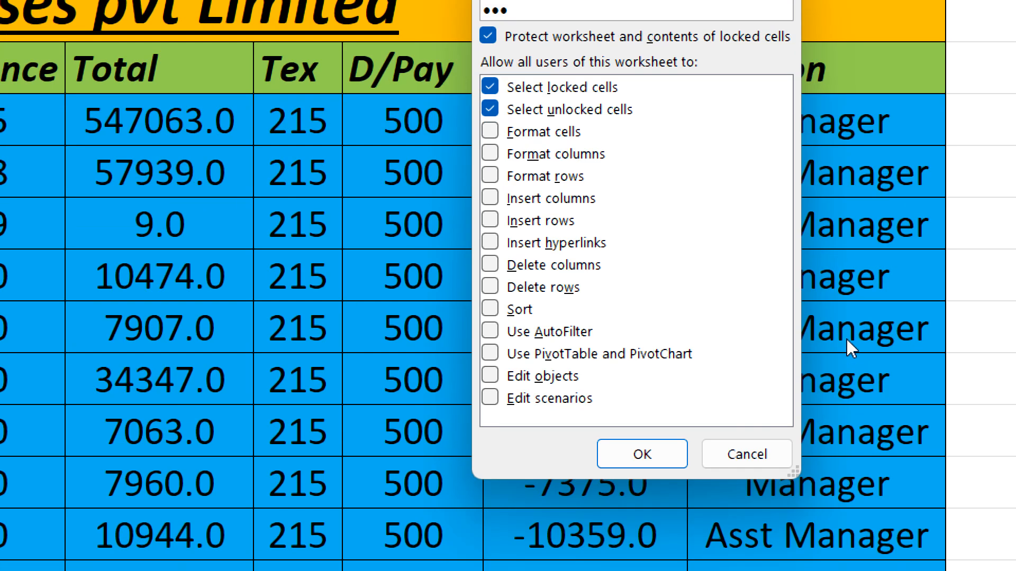
{"action": "key", "text": "Return"}
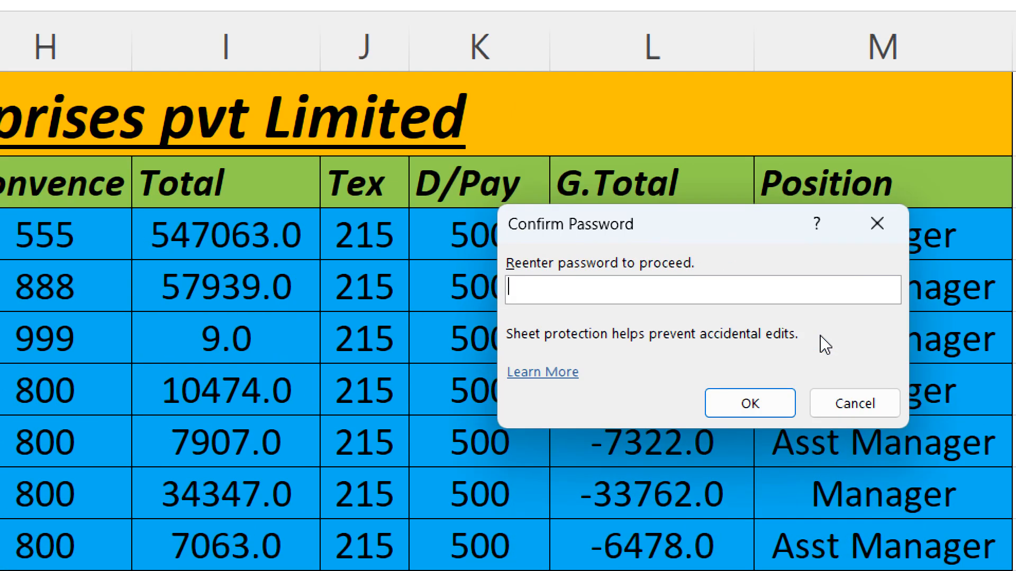
{"action": "type", "text": "123"}
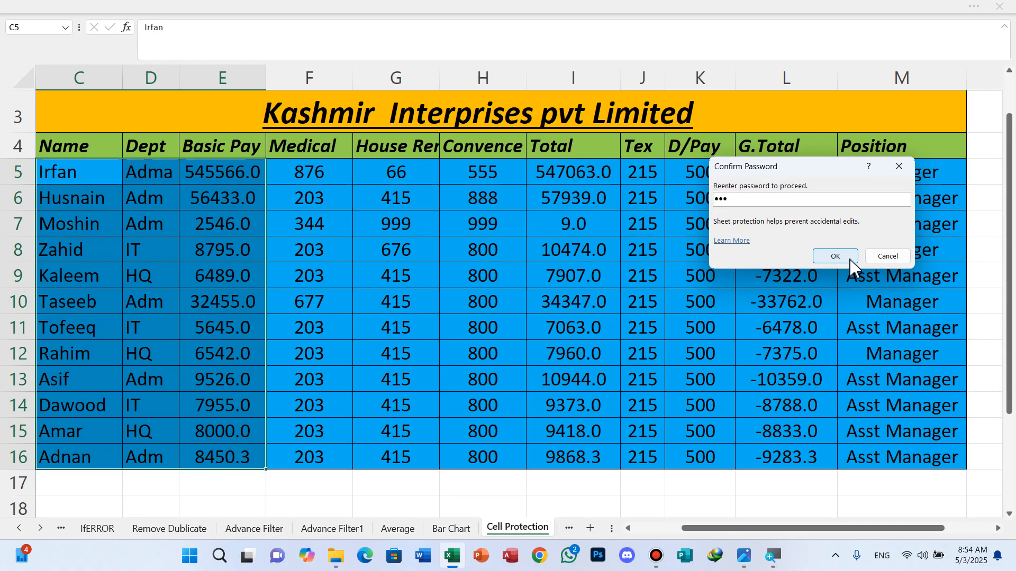
{"action": "left_click", "coordinate": [850, 258]}
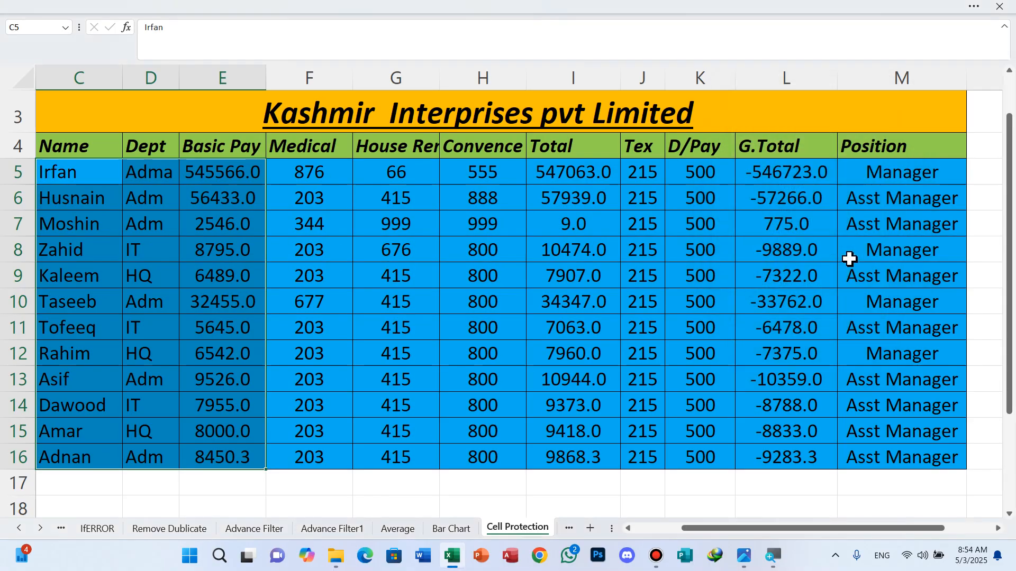
Step: Unlock the editable range at C5 by entering its range password
{"action": "left_click", "coordinate": [80, 183]}
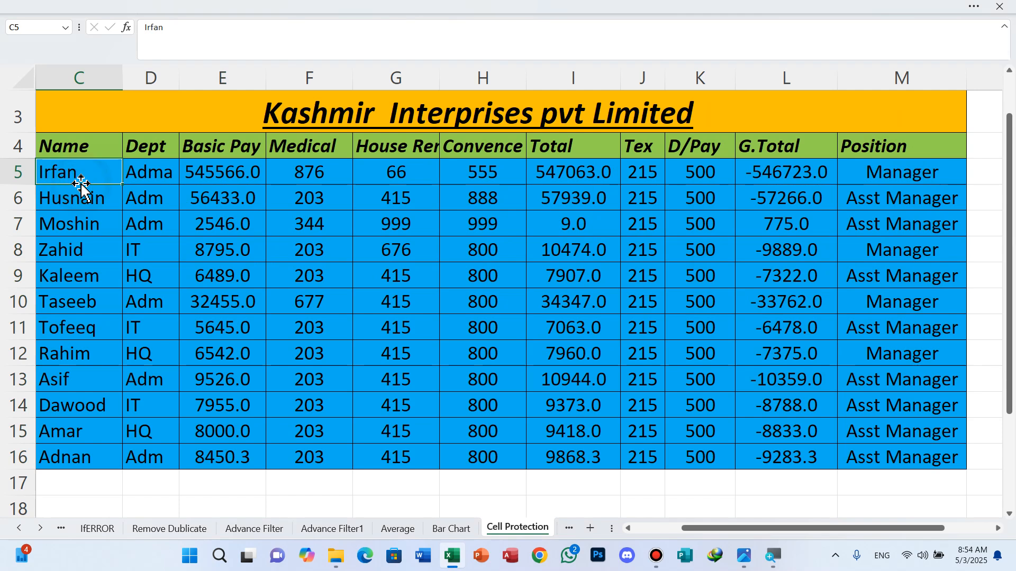
{"action": "double_click", "coordinate": [81, 185]}
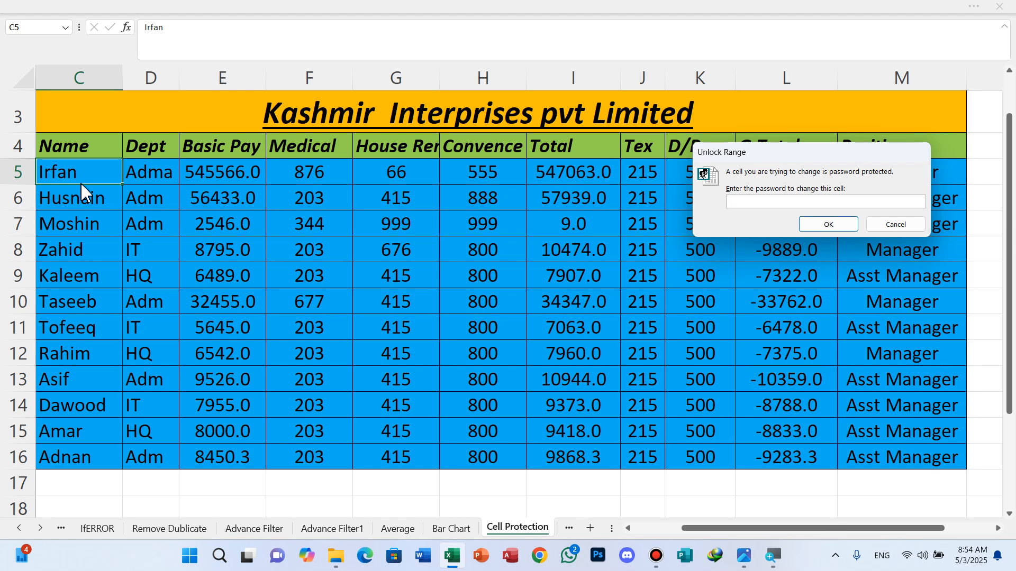
{"action": "type", "text": "123"}
{"action": "left_click", "coordinate": [824, 228]}
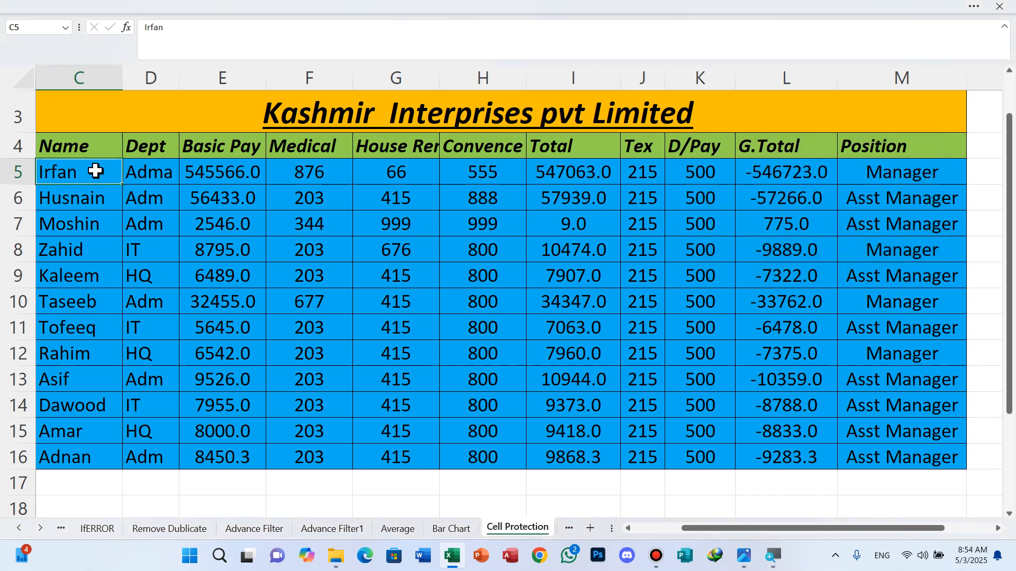
Step: Change row 5 to a new employee name, Dept IT and Basic Pay 65437
{"action": "type", "text": "Has"}
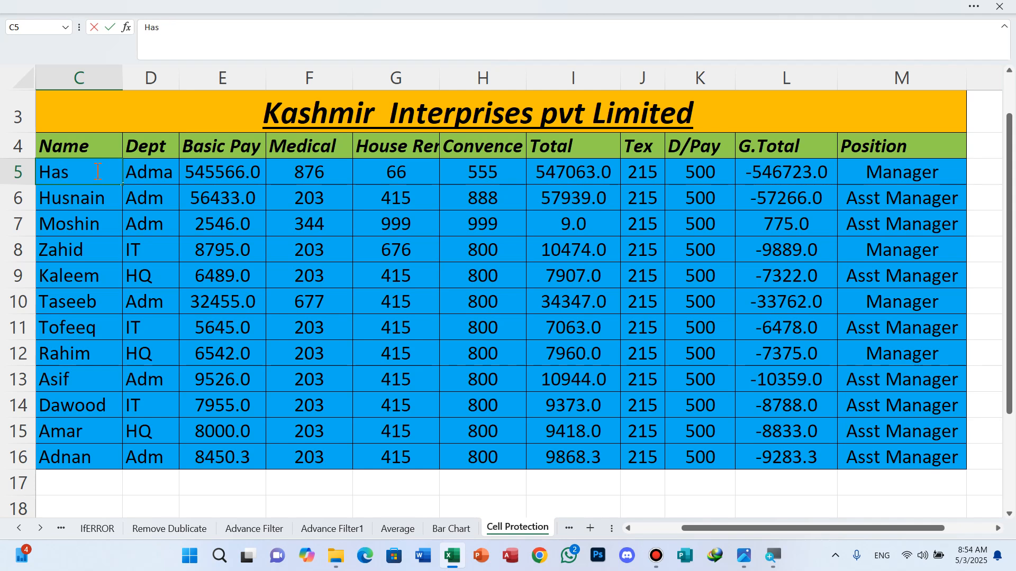
{"action": "type", "text": "san"}
{"action": "left_click", "coordinate": [163, 170]}
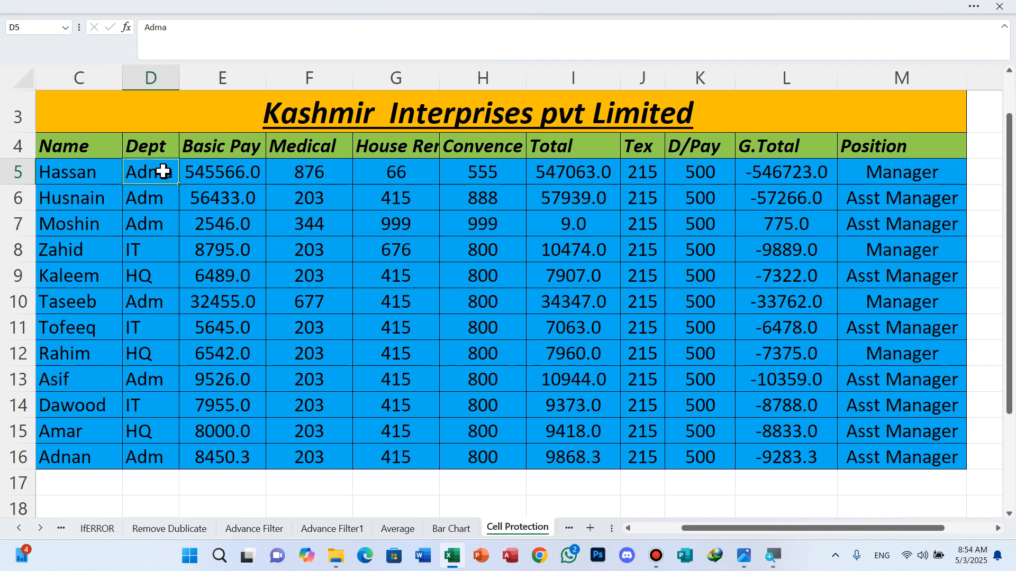
{"action": "type", "text": "IT"}
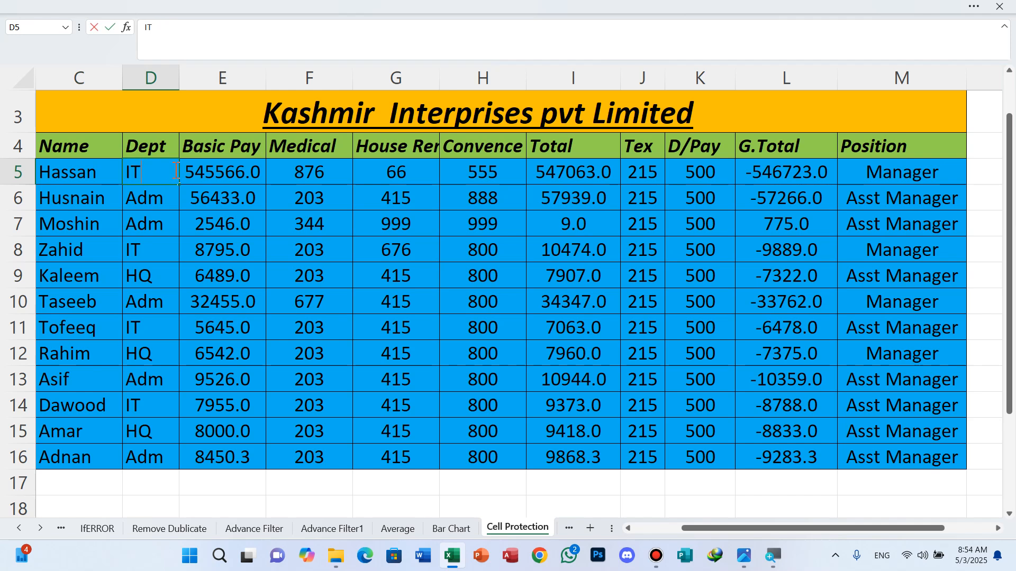
{"action": "left_click", "coordinate": [233, 177]}
{"action": "type", "text": "654"}
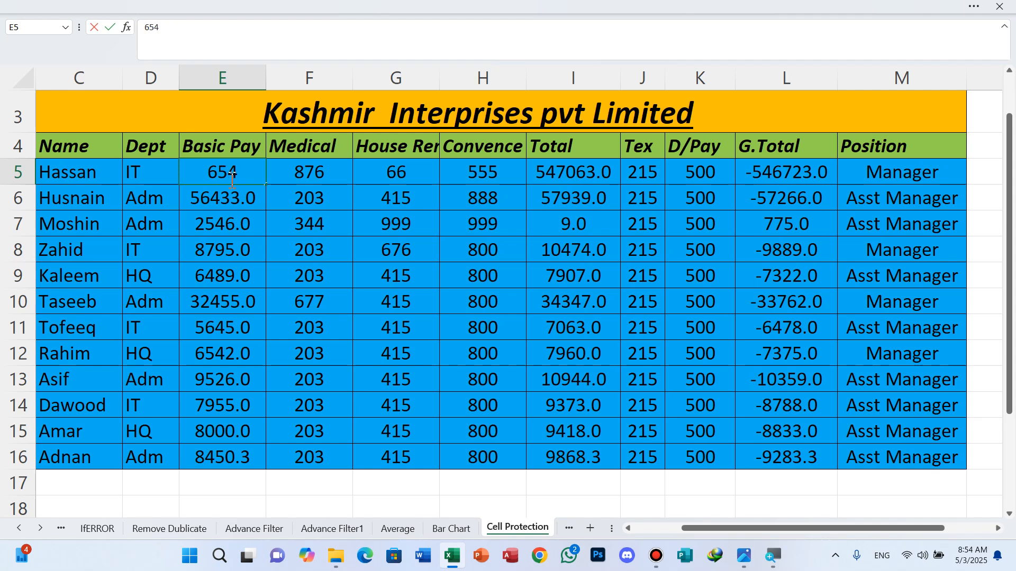
{"action": "type", "text": "37"}
{"action": "left_click", "coordinate": [200, 227]}
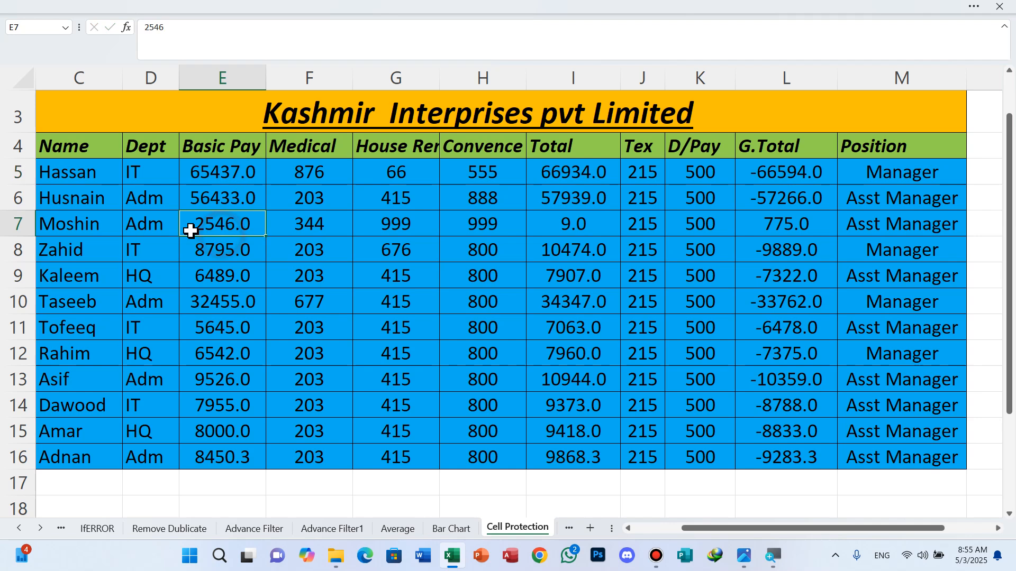
{"action": "left_click", "coordinate": [83, 174]}
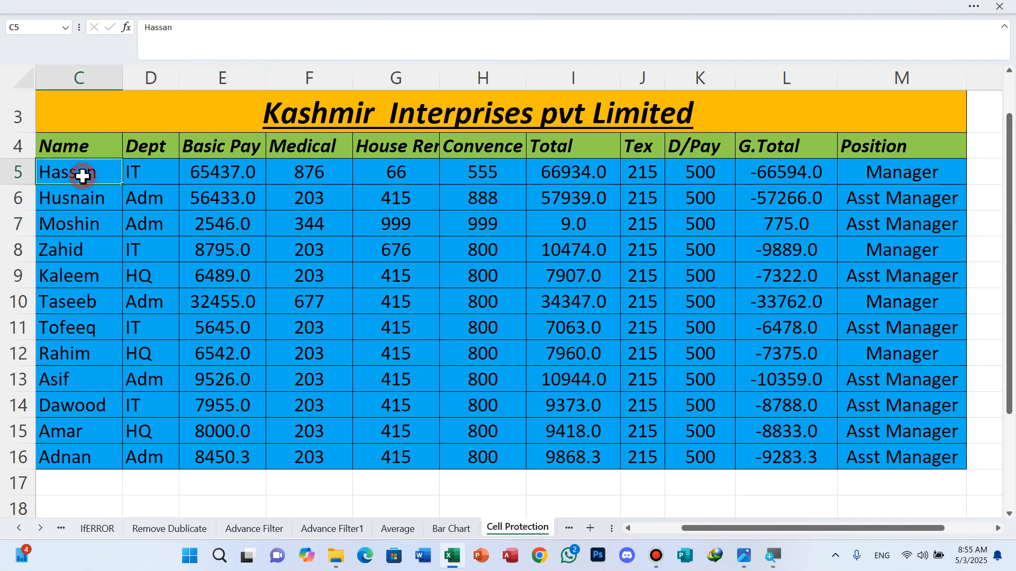
Step: Unprotect the sheet with its password, then minimise the Excel window
{"action": "left_click", "coordinate": [981, 16]}
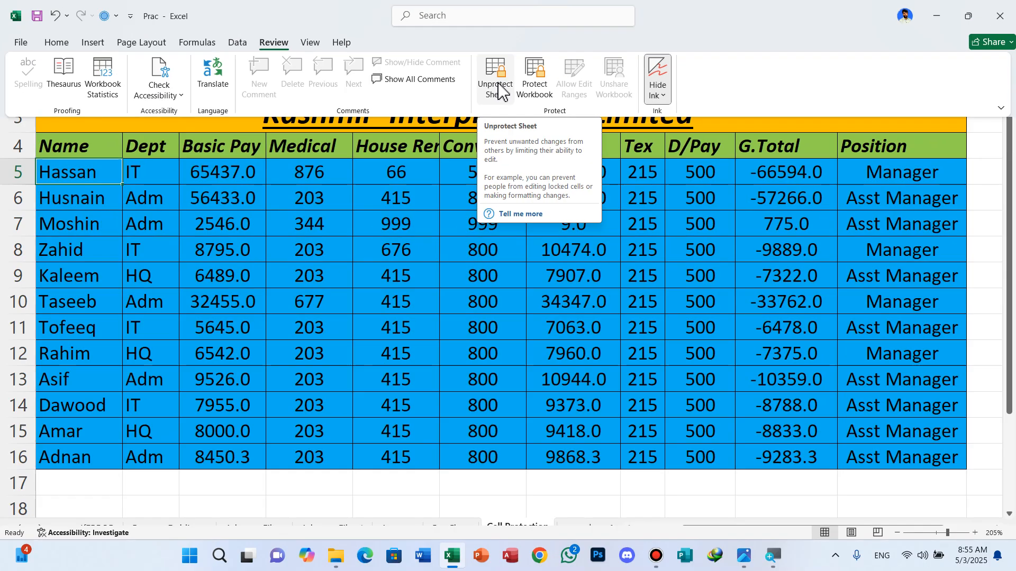
{"action": "left_click", "coordinate": [502, 91]}
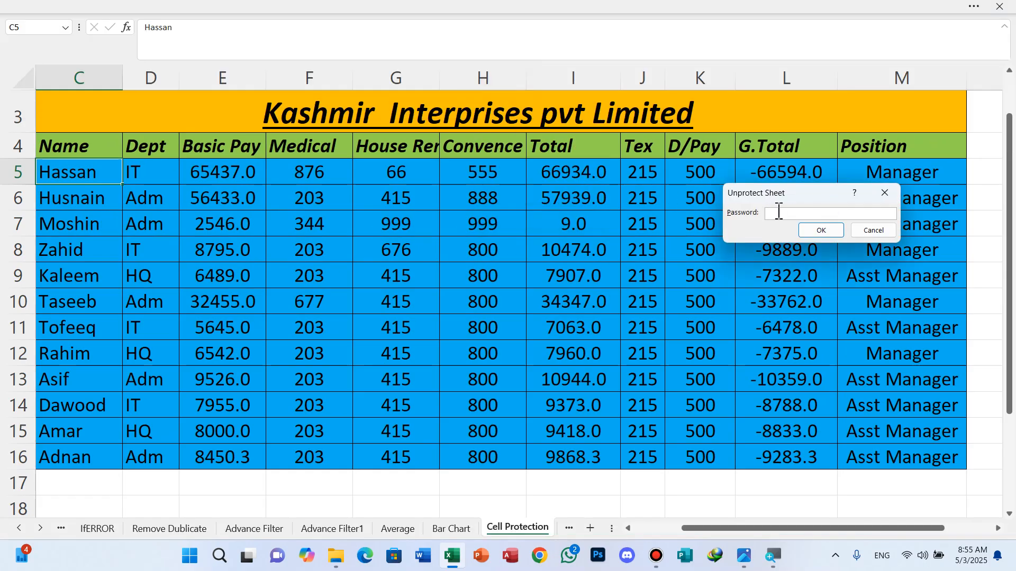
{"action": "type", "text": "123"}
{"action": "left_click", "coordinate": [823, 232]}
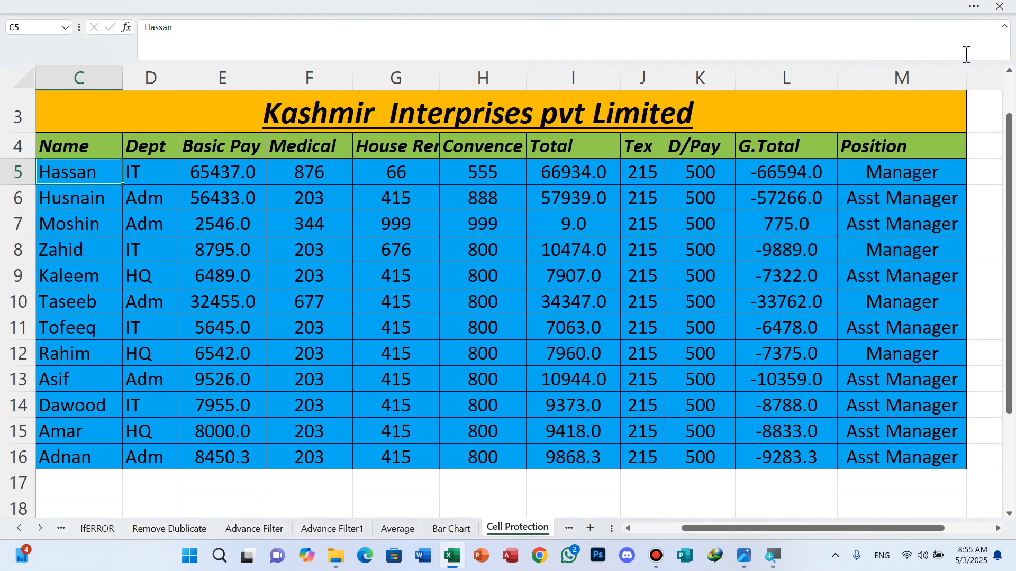
{"action": "left_click", "coordinate": [976, 5]}
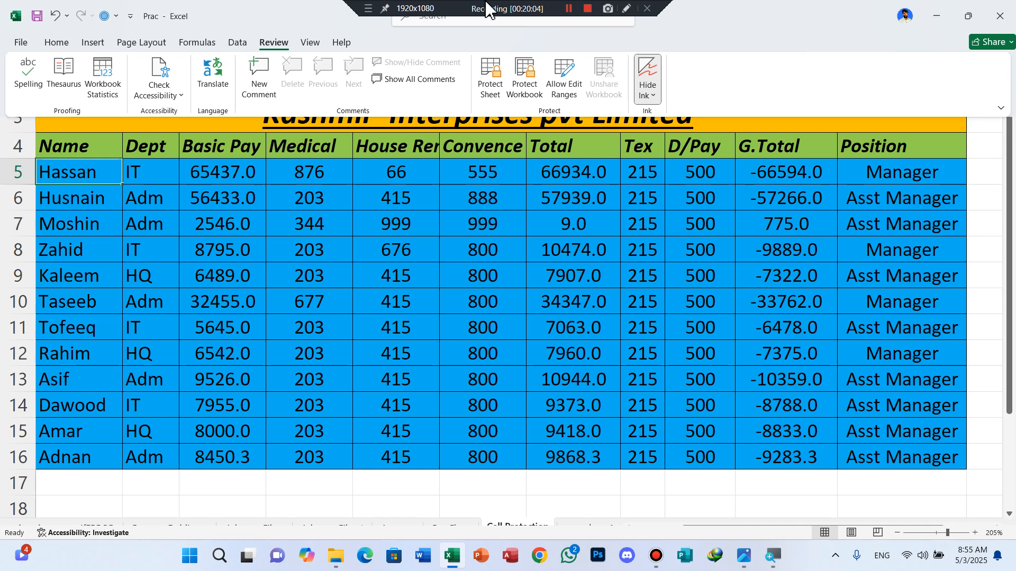
{"action": "left_click", "coordinate": [939, 20]}
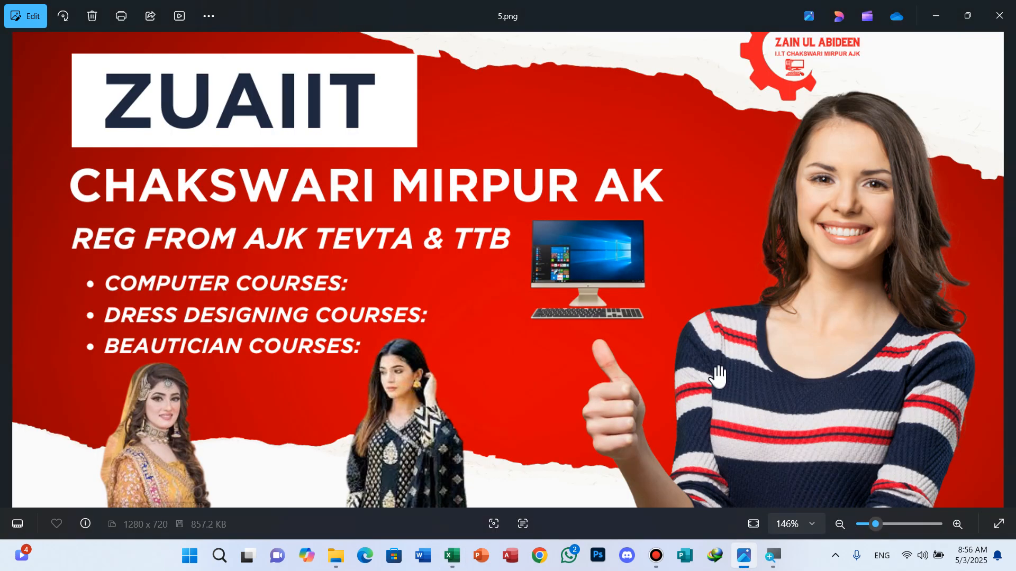